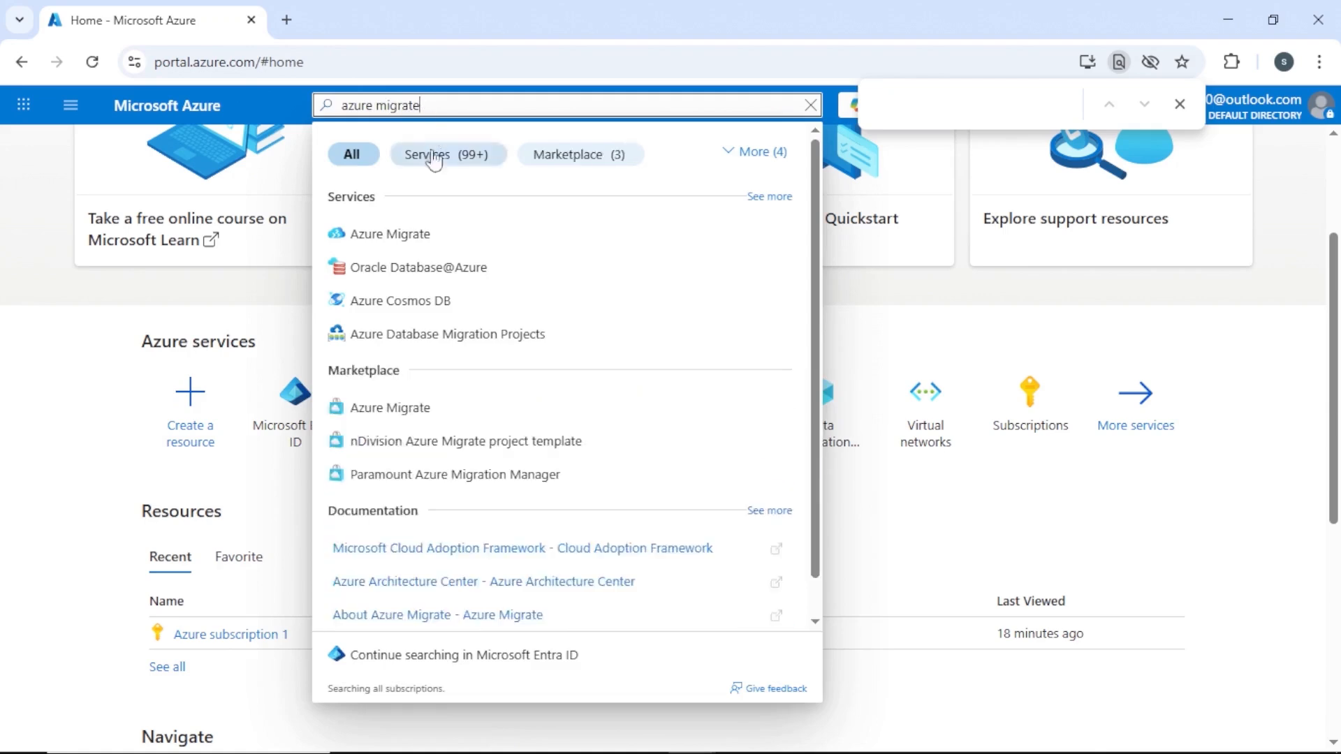
Step: Open the Azure Migrate service and start creating a new project
click(416, 234)
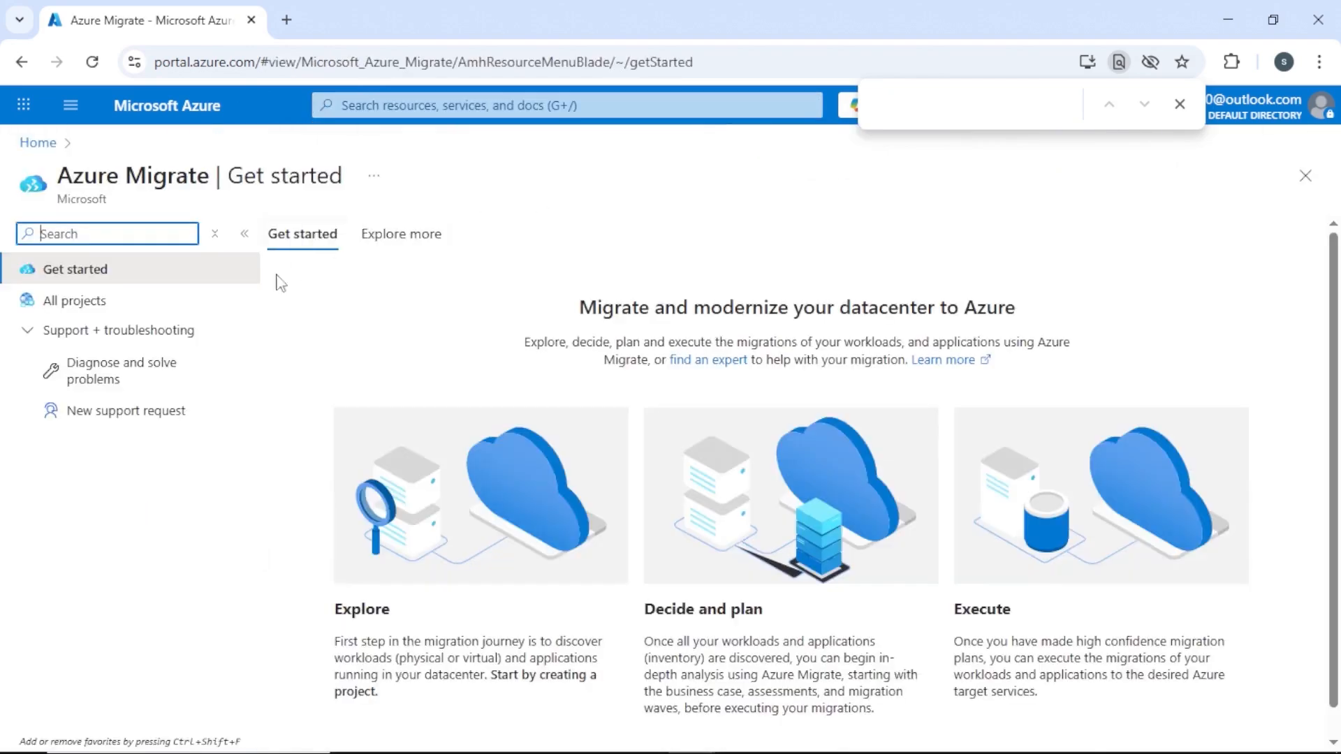
scroll(489, 573, down, 1)
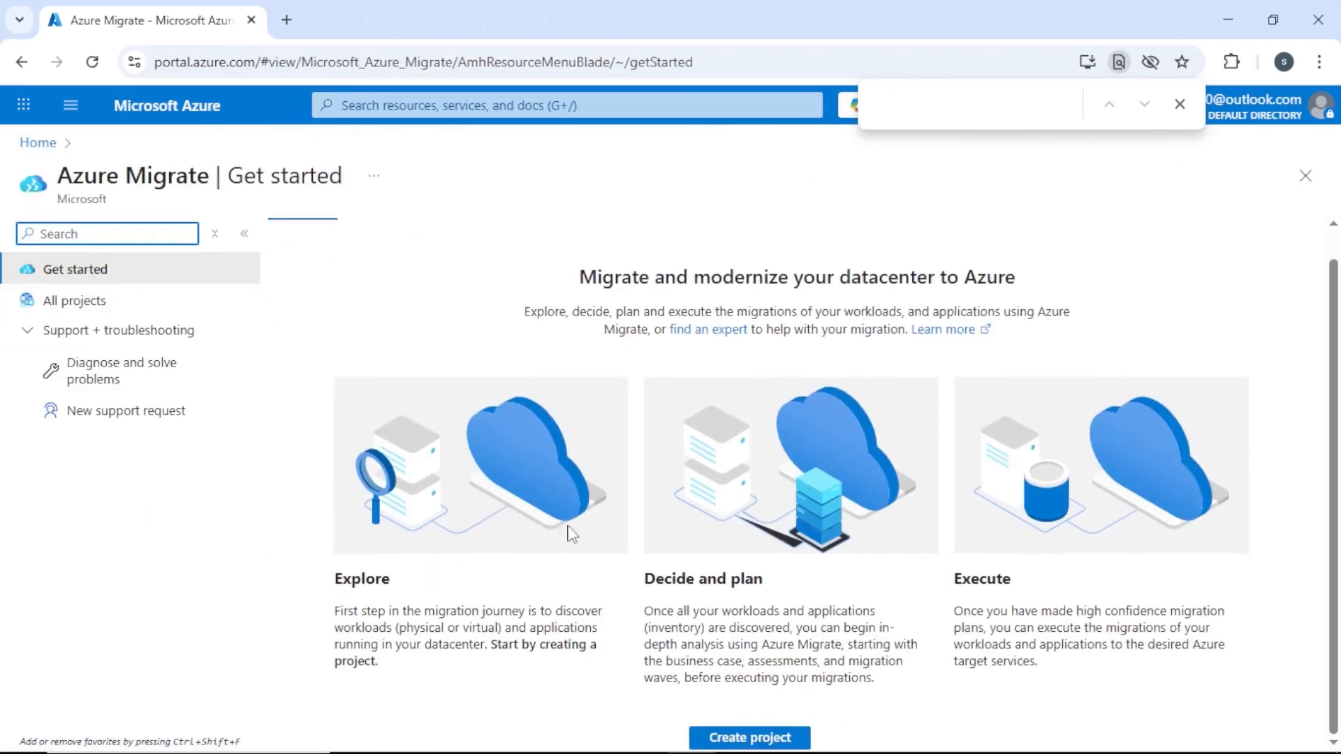
click(768, 735)
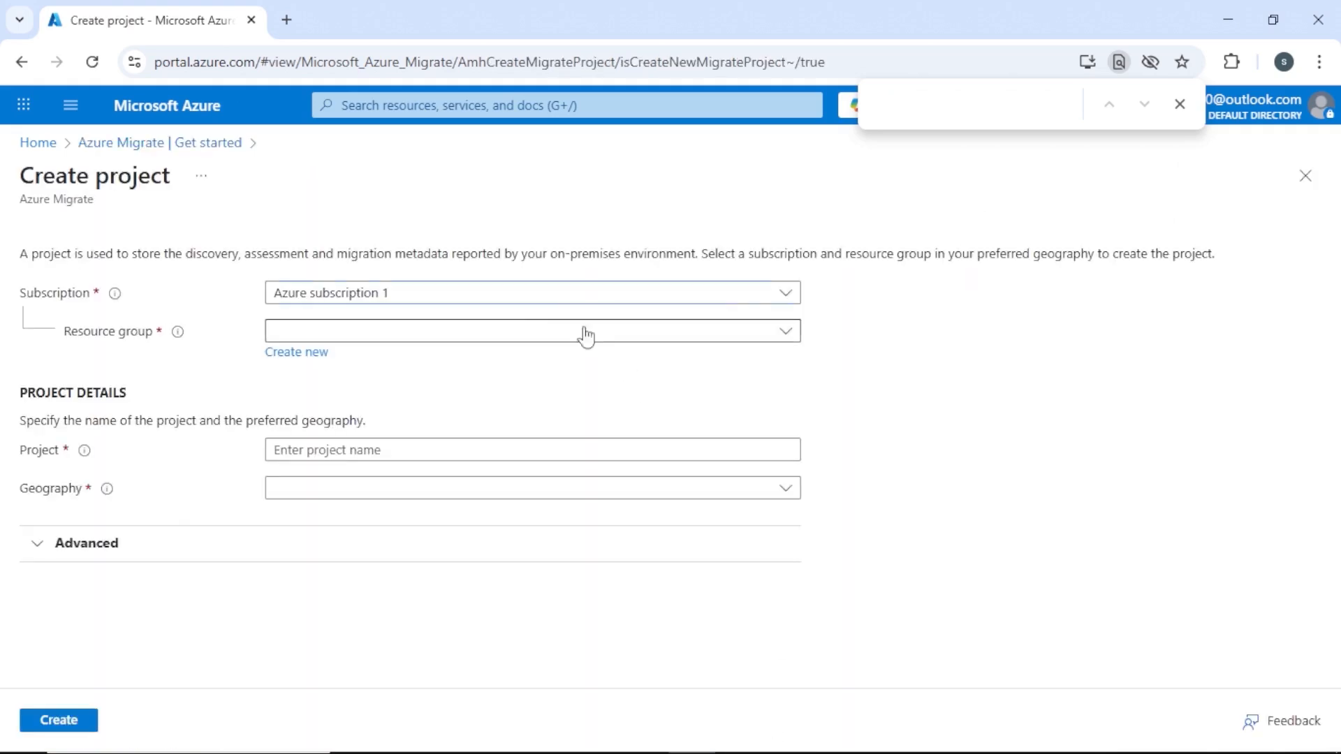
Step: Create a new resource group named vmmigrate-rg1 for the project
click(320, 352)
click(406, 485)
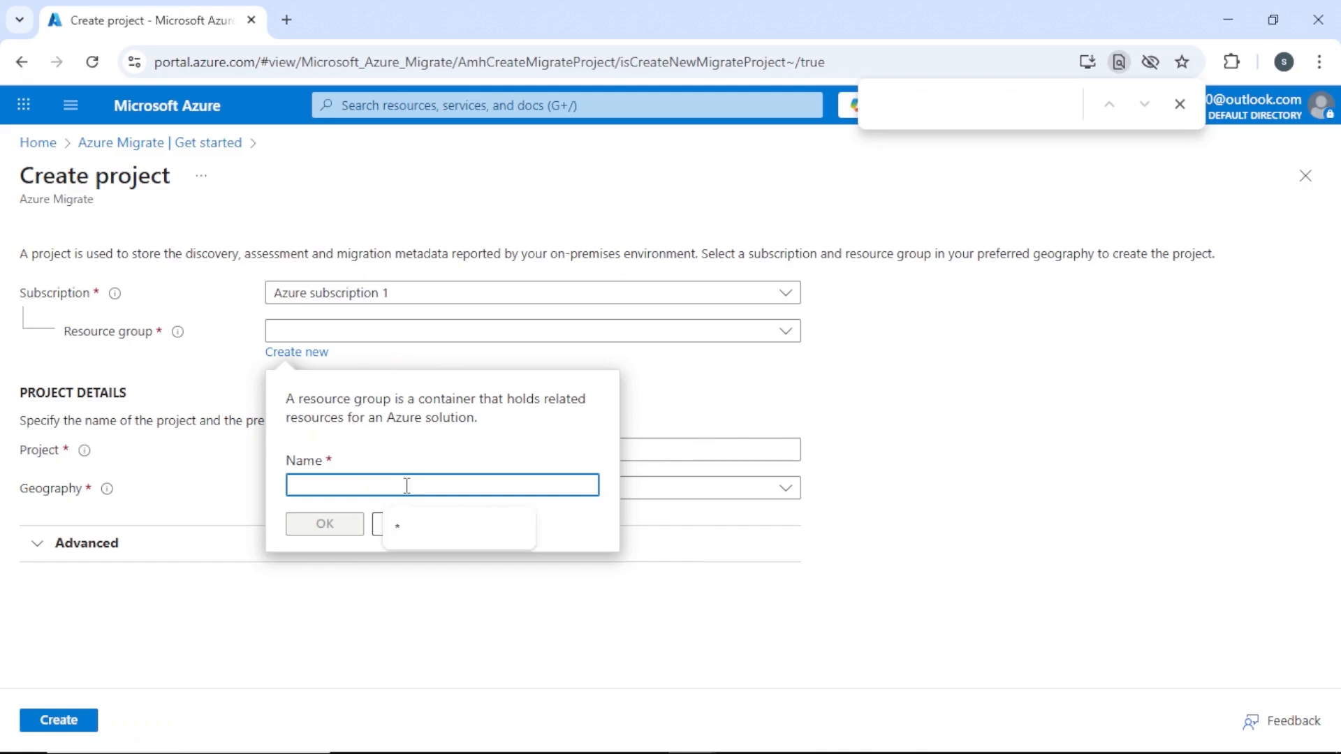
text(vmmigrate-rh)
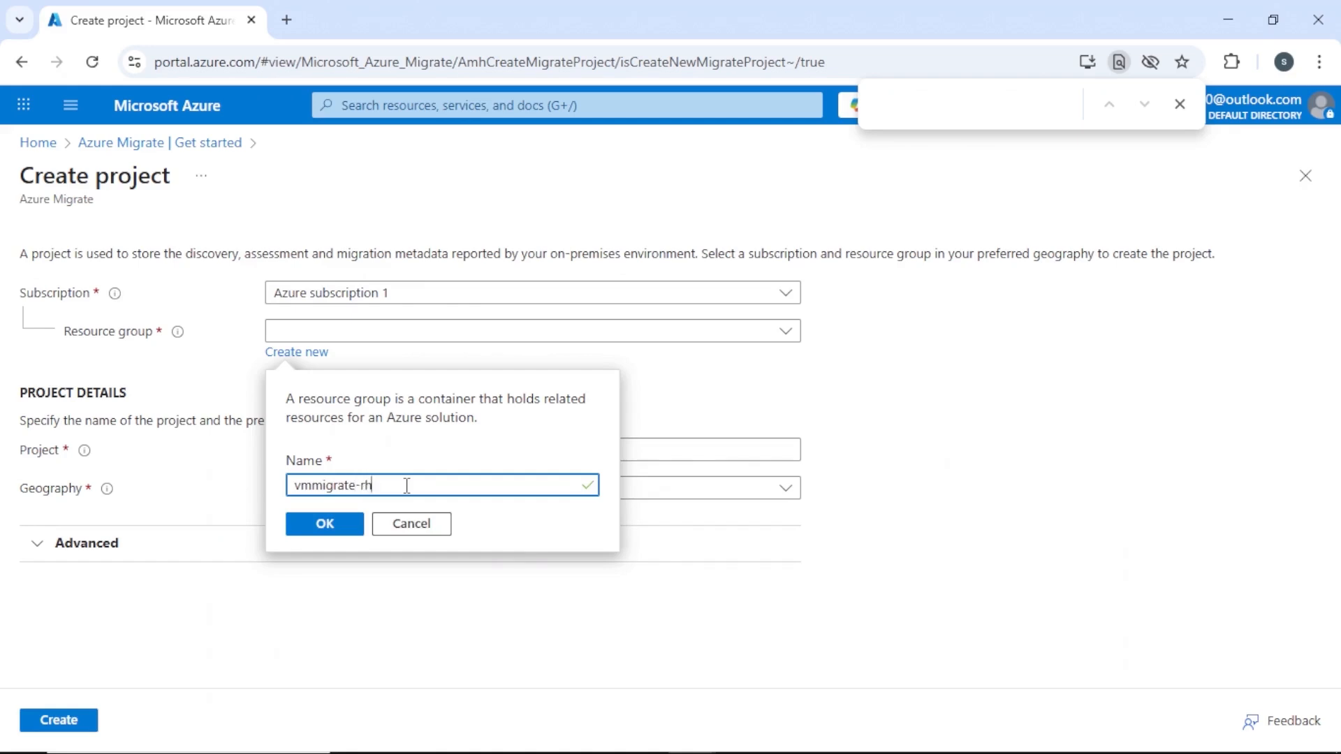
text(g1)
click(353, 524)
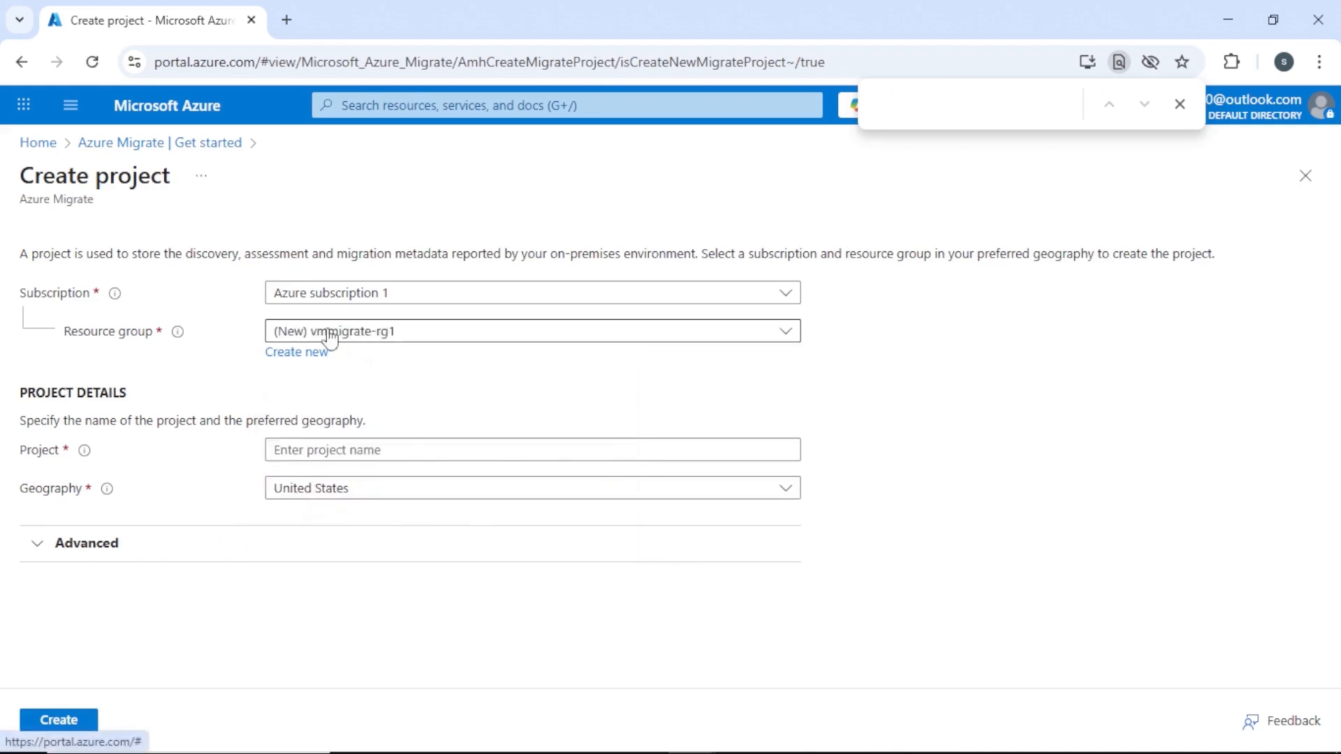
Step: Name the project vmmigrate-project1, keep the United States geography and Public endpoint connectivity, and create the project
click(342, 447)
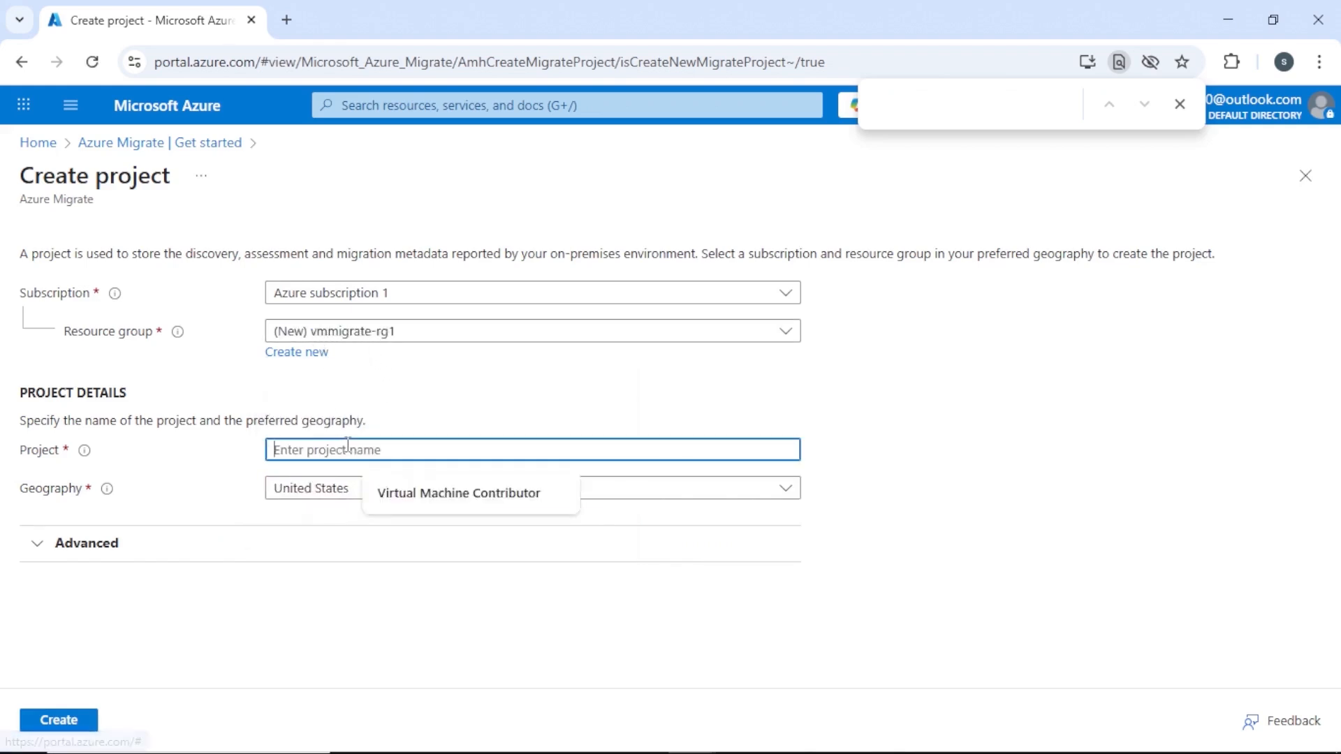
text(vmmigrate)
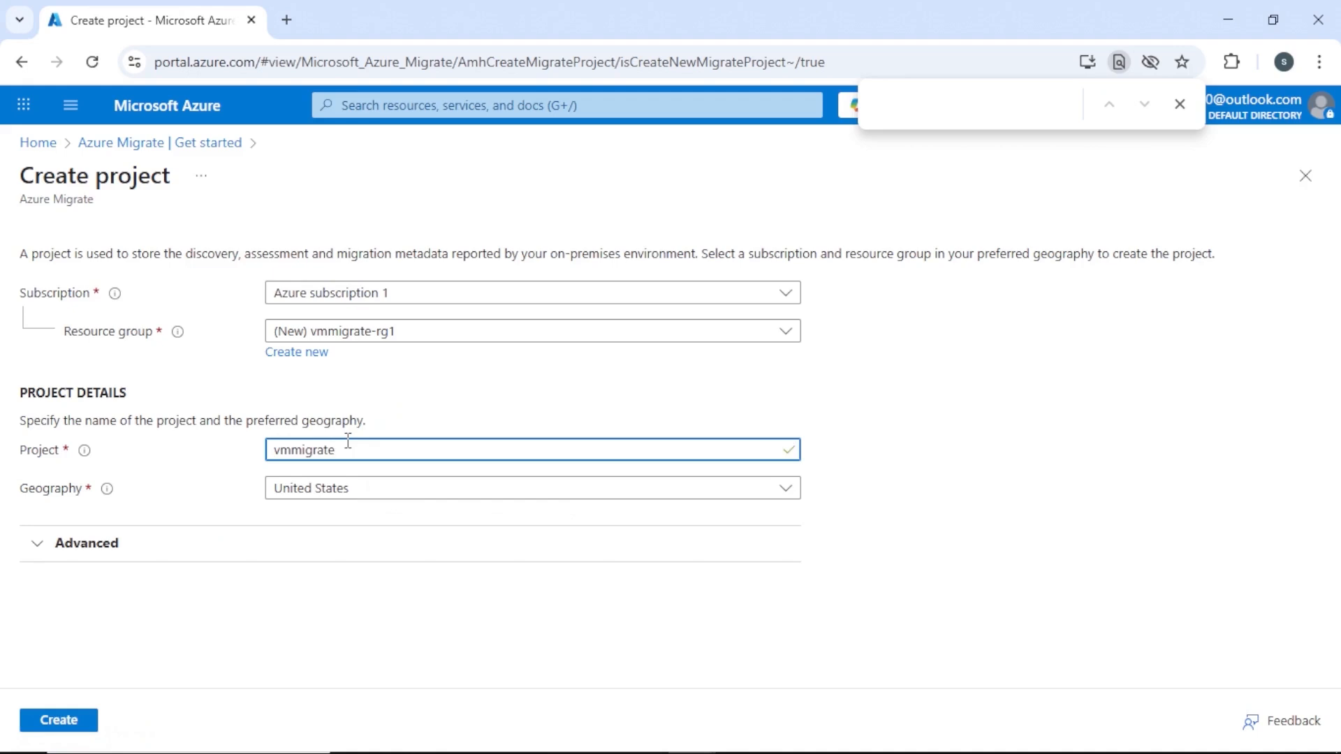
text(-project1)
click(380, 487)
click(379, 488)
click(53, 551)
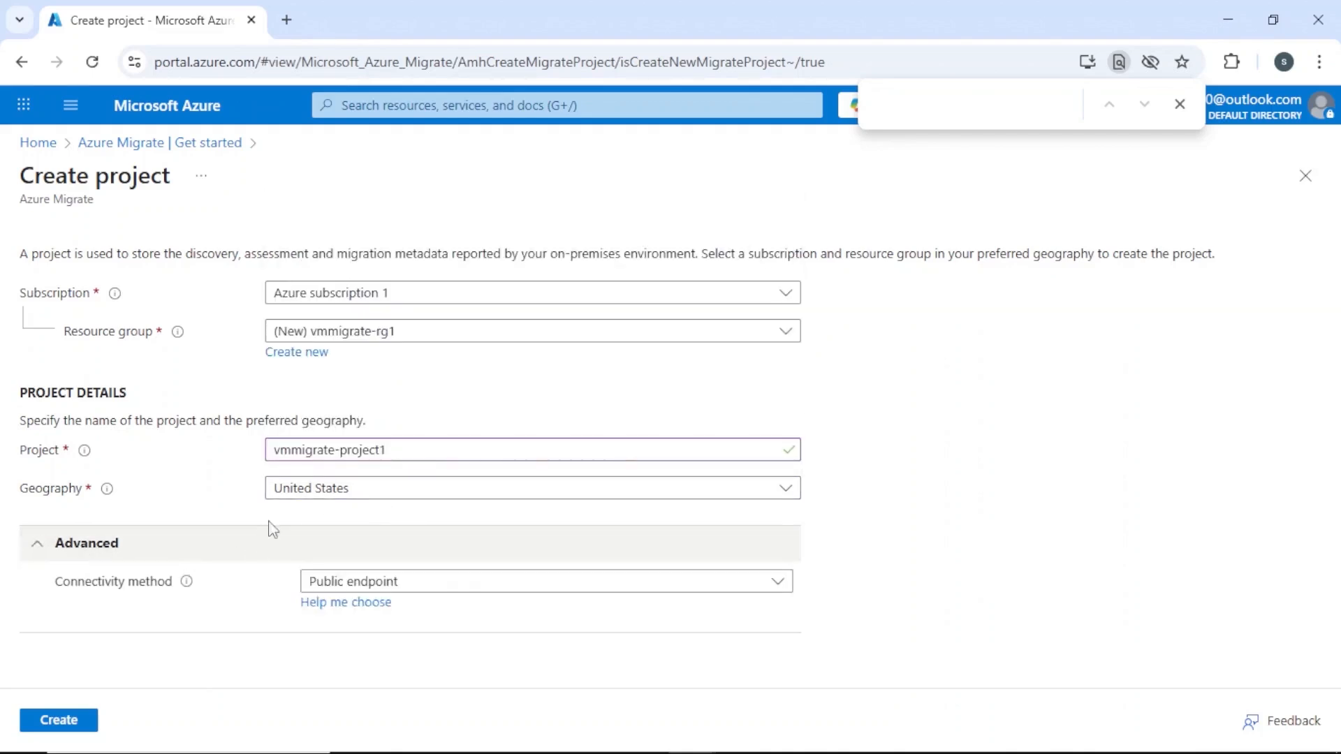
click(45, 722)
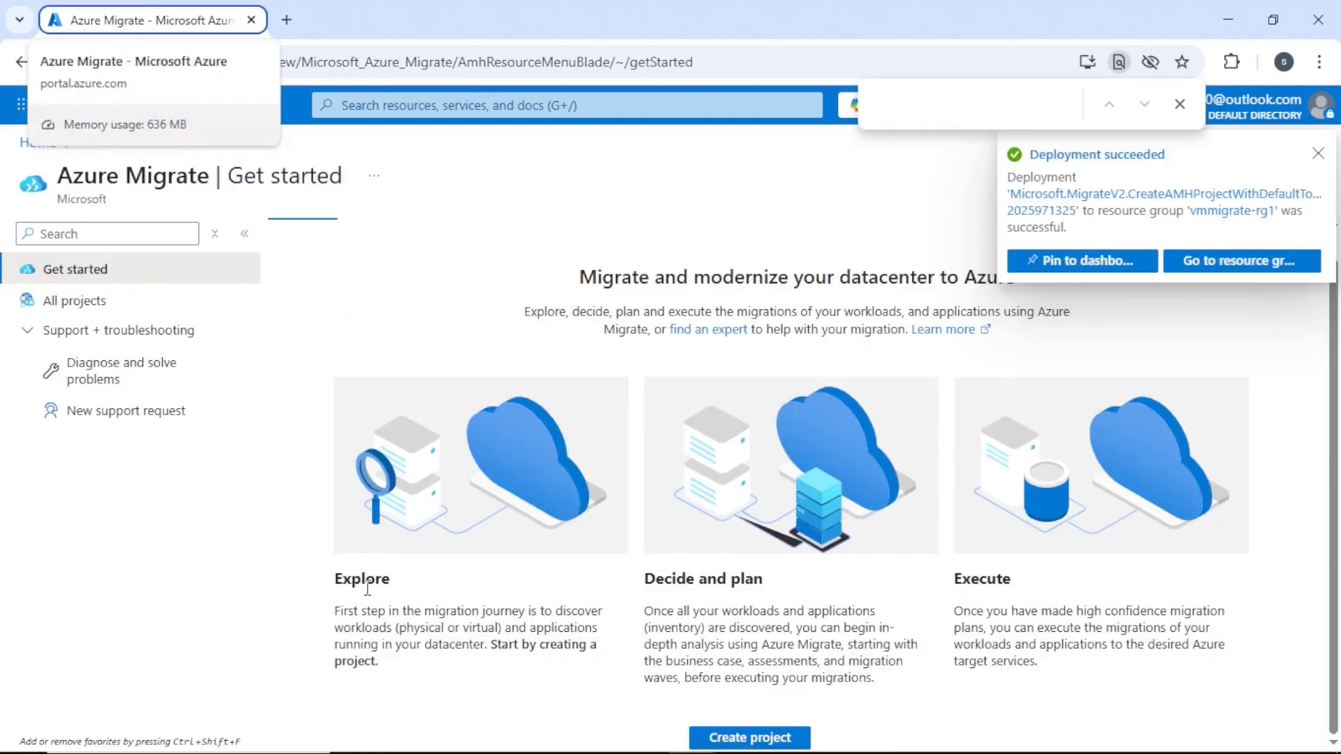
Step: Open vmmigrate-project1 from the list of all projects and start an appliance-based discovery for Azure
click(257, 308)
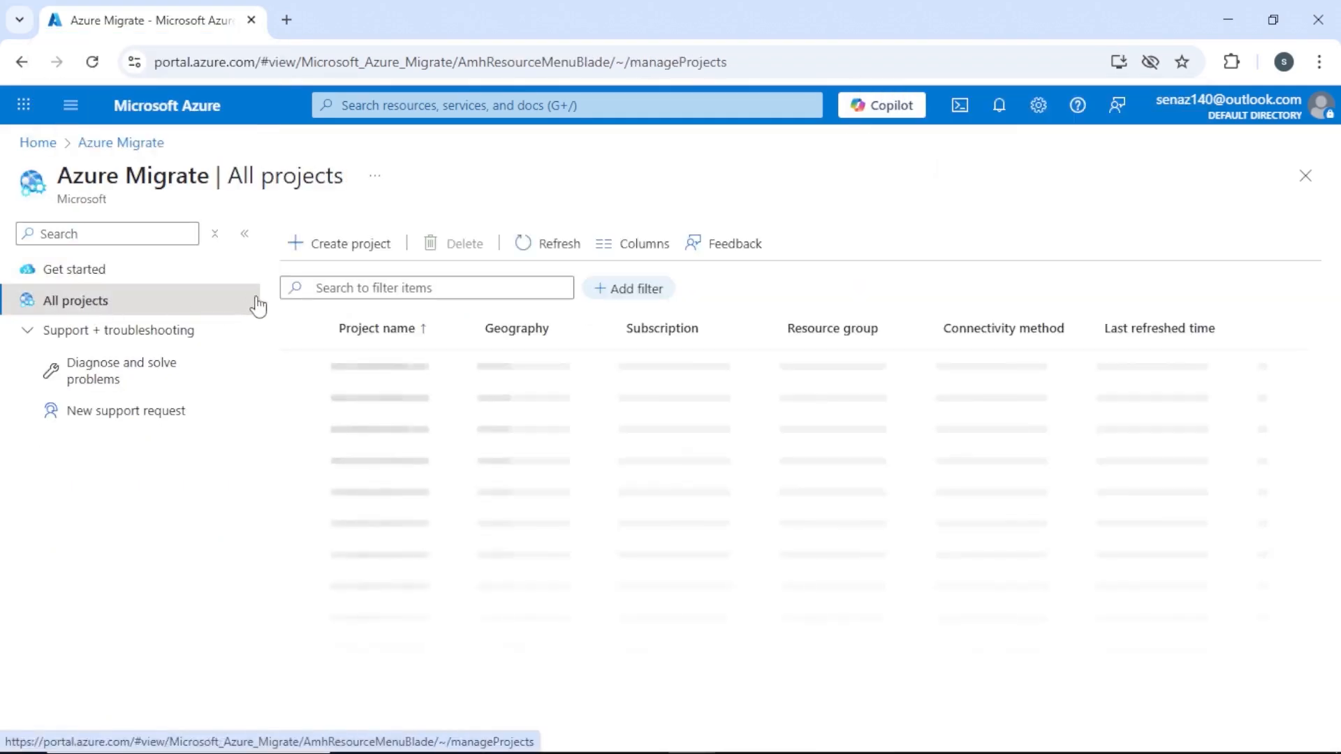
click(397, 369)
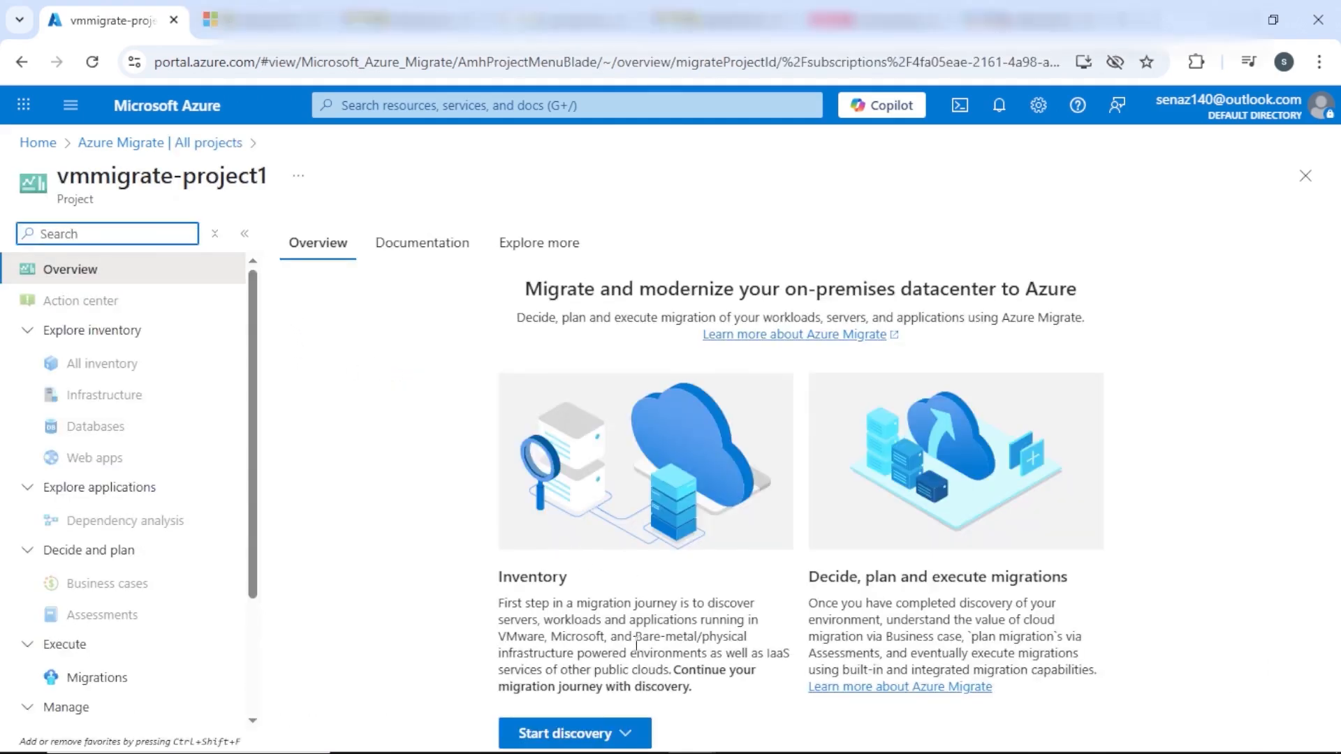
click(615, 735)
mouse_move(593, 672)
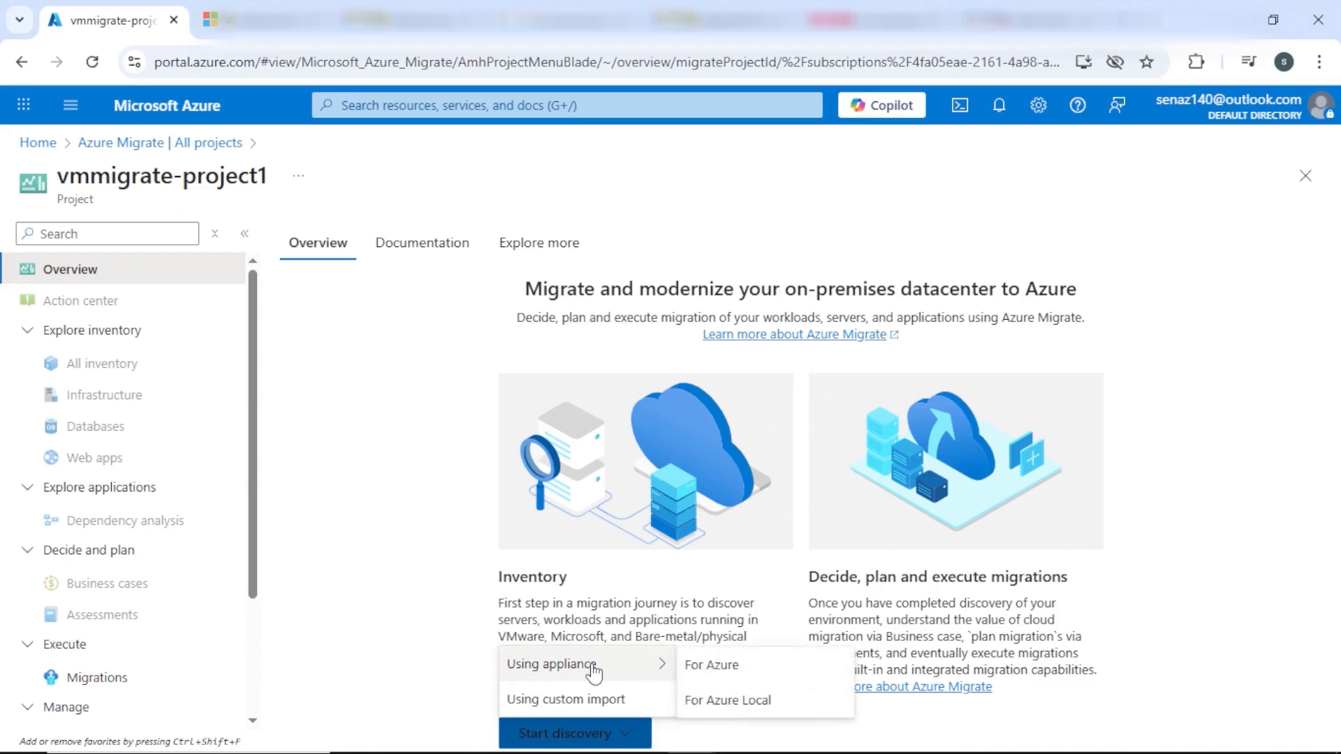
click(706, 671)
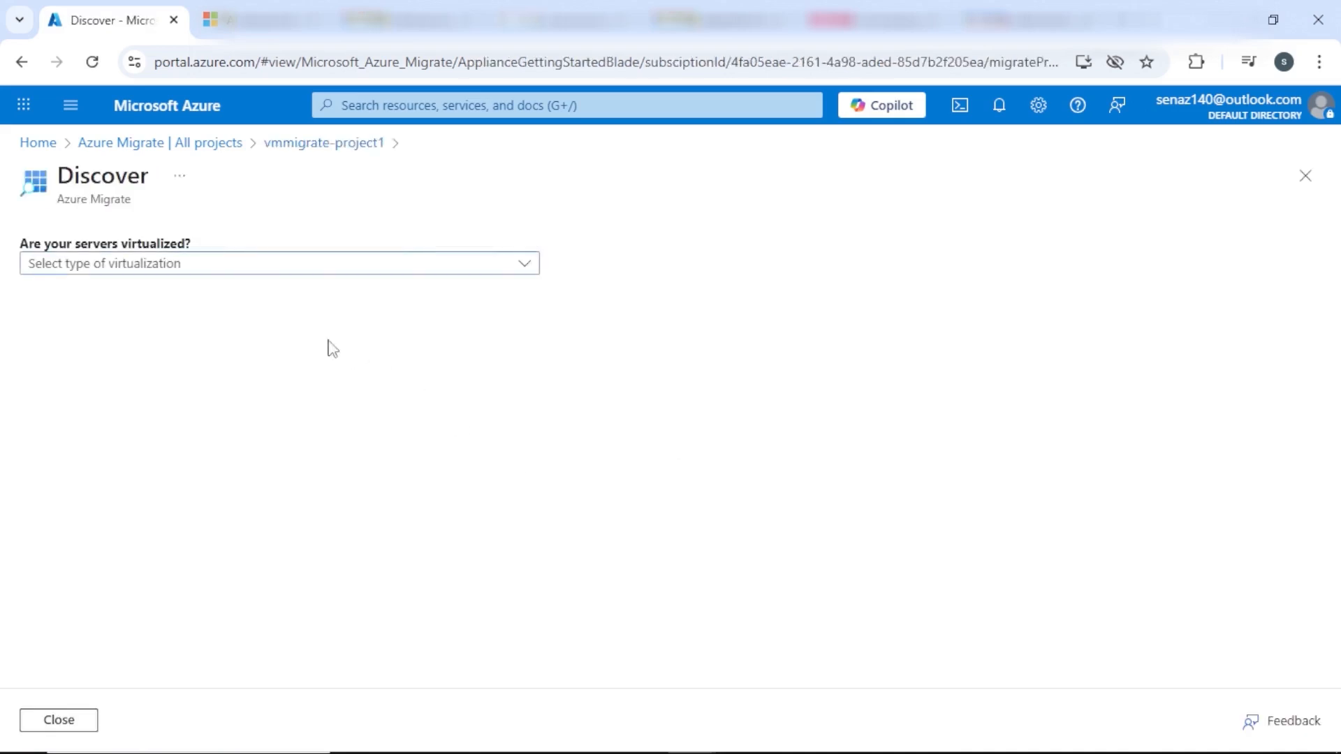
Step: Set the virtualization type to VMware vSphere Hypervisor and generate a project key for an appliance named azemigrateapp
click(177, 269)
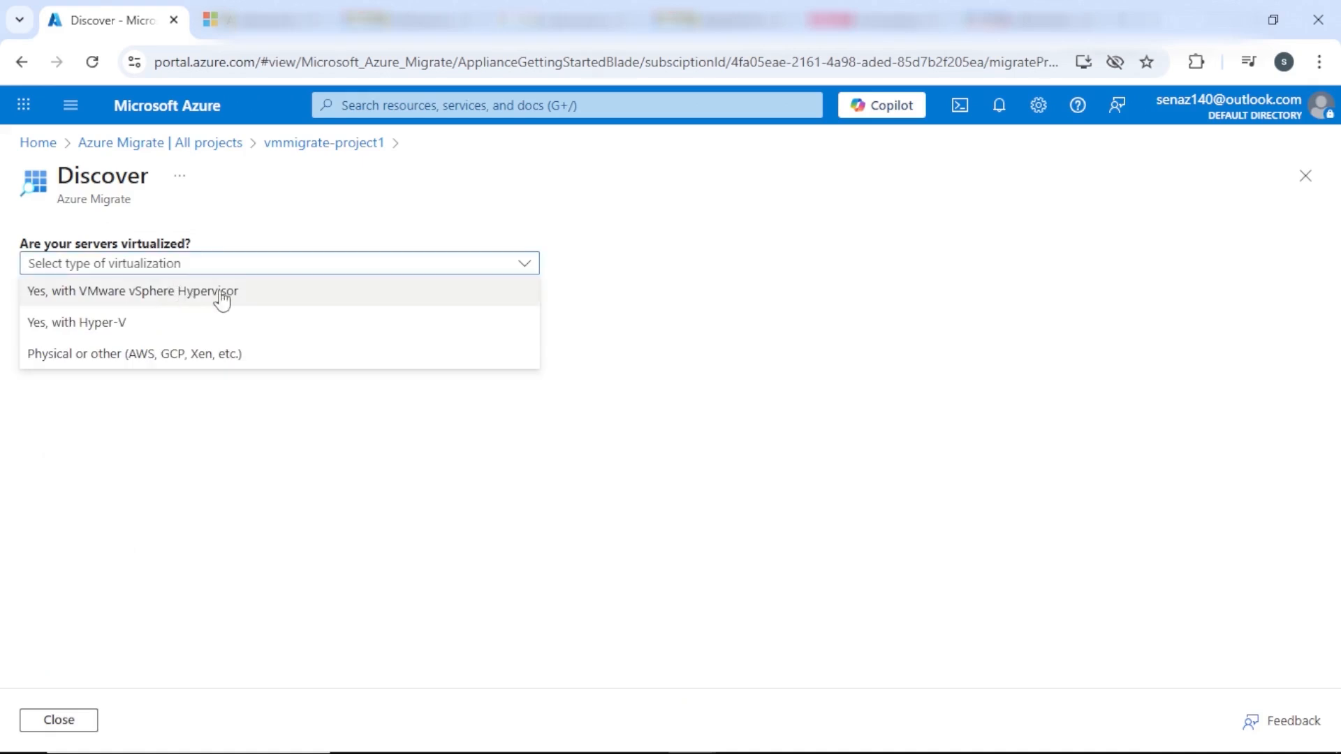
click(198, 292)
click(240, 456)
text(vmazuremigr)
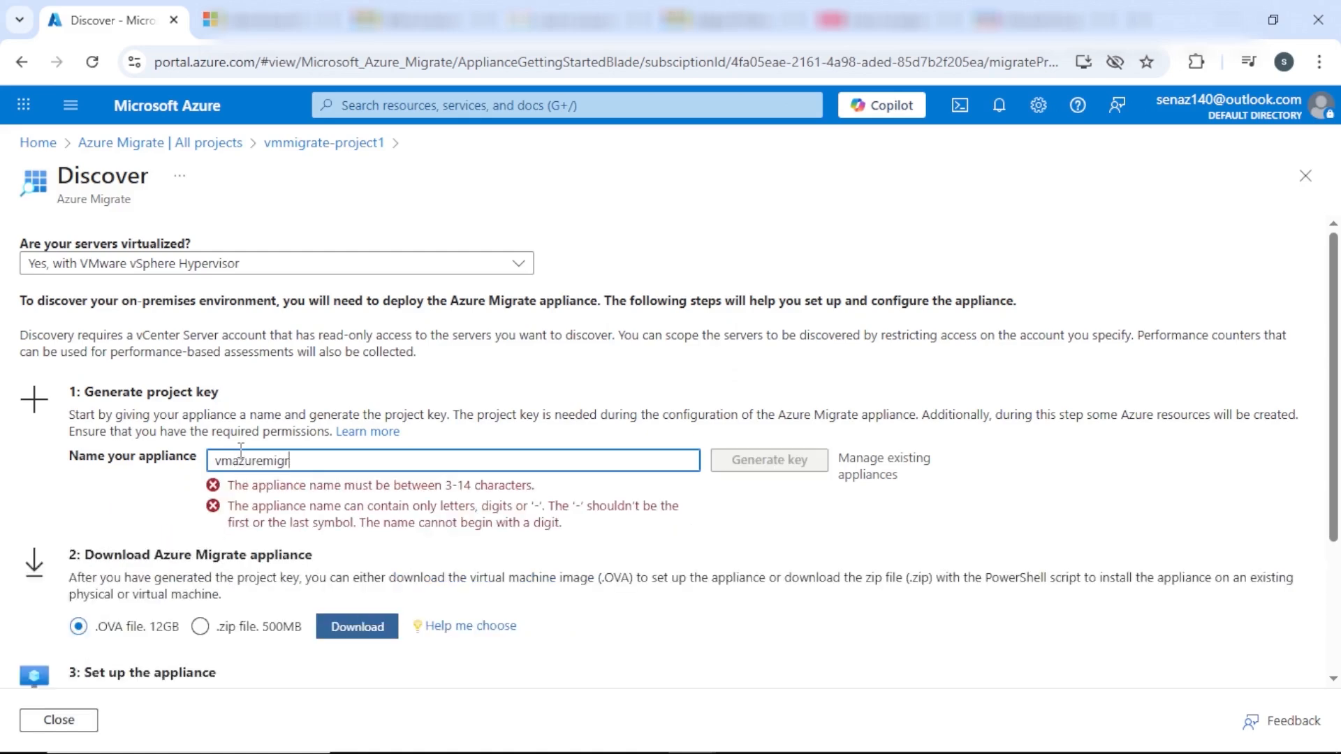
text(ateapplianc)
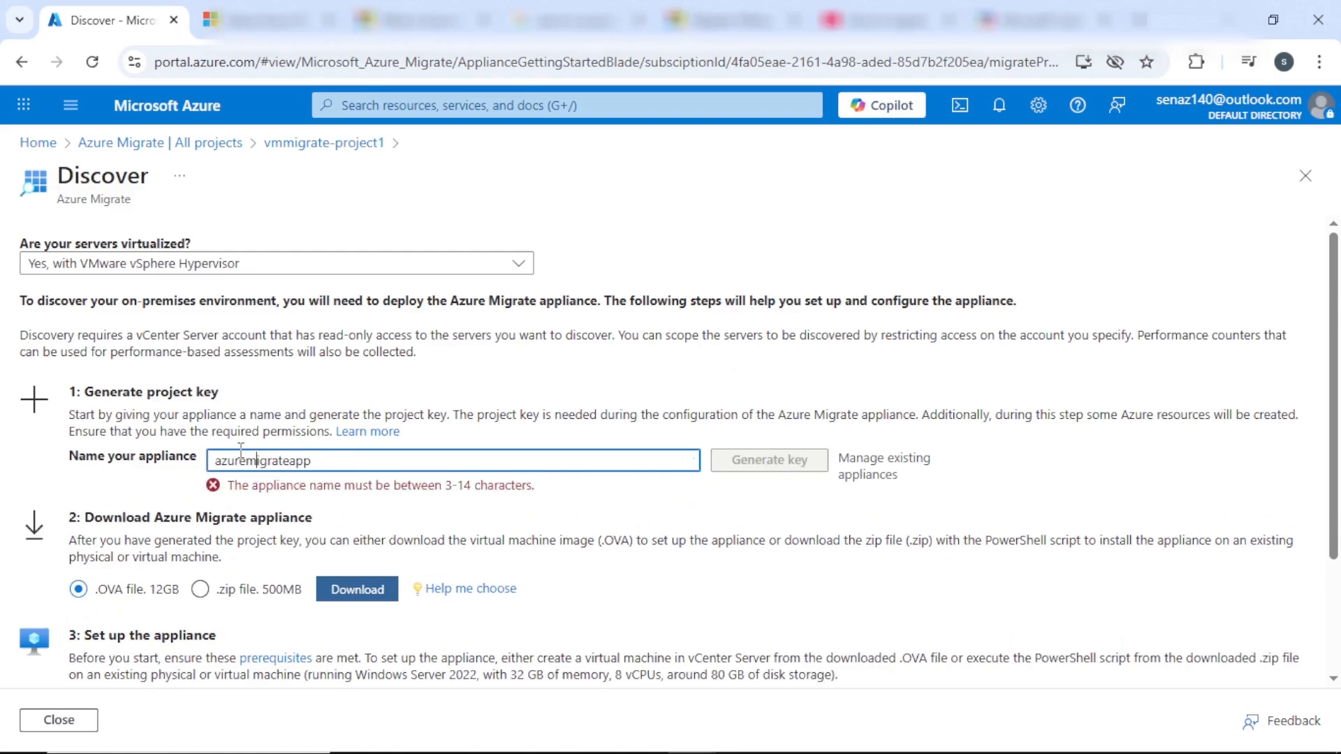
key(Delete)
key(Delete)
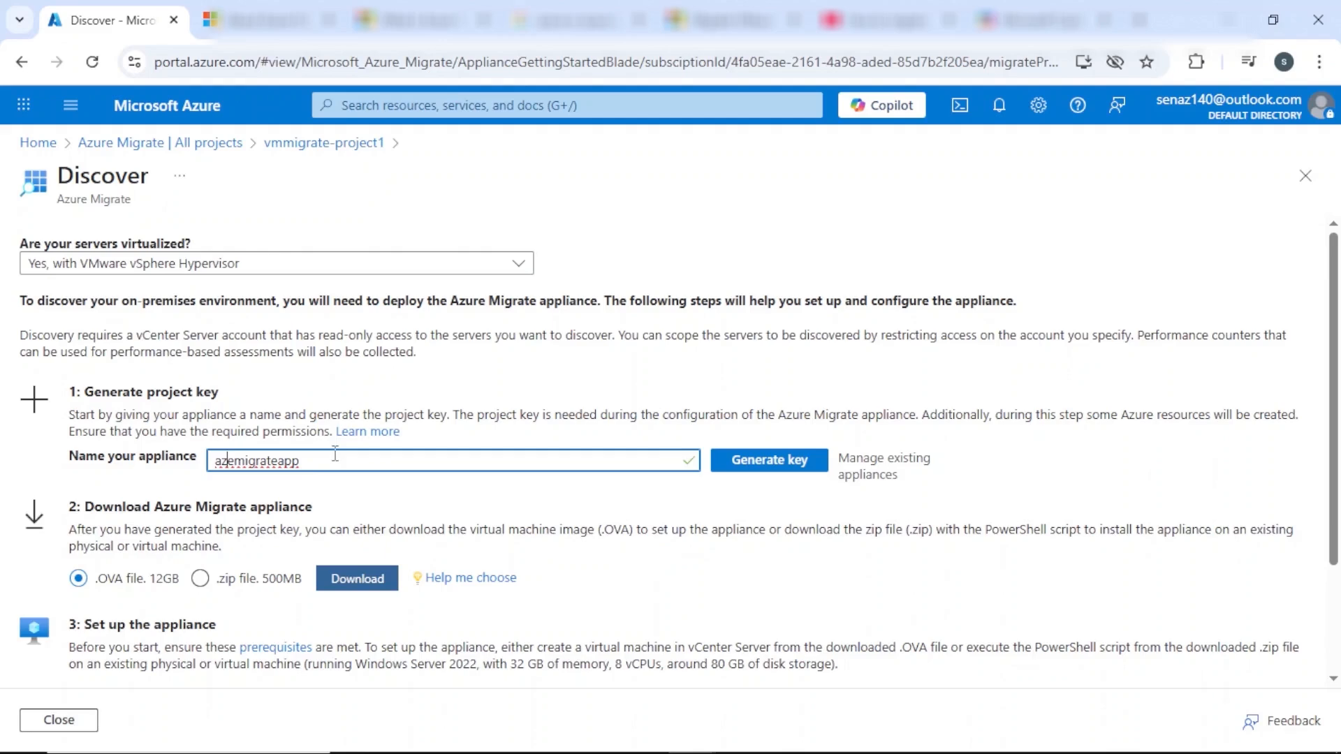
click(774, 463)
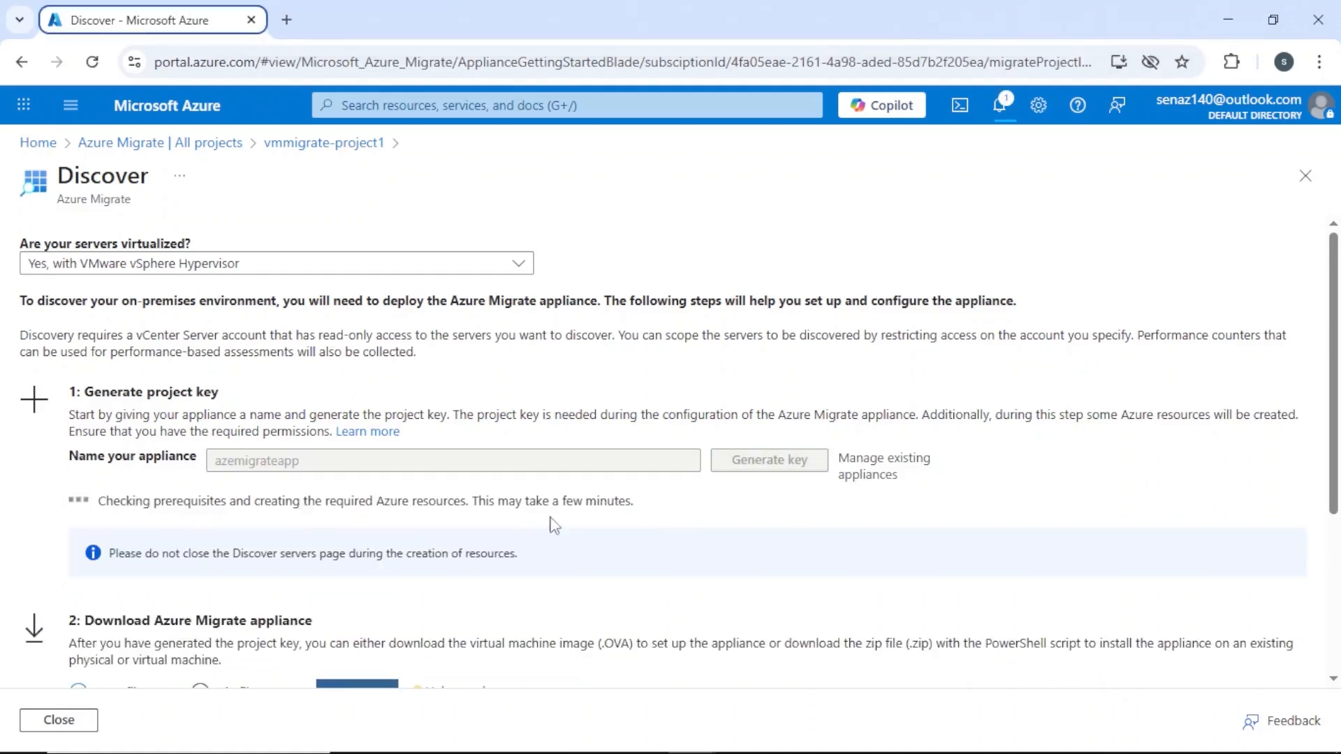
Step: Copy the project key, download the appliance as the 12GB .OVA file, and close the Discover page
key(ctrl+l)
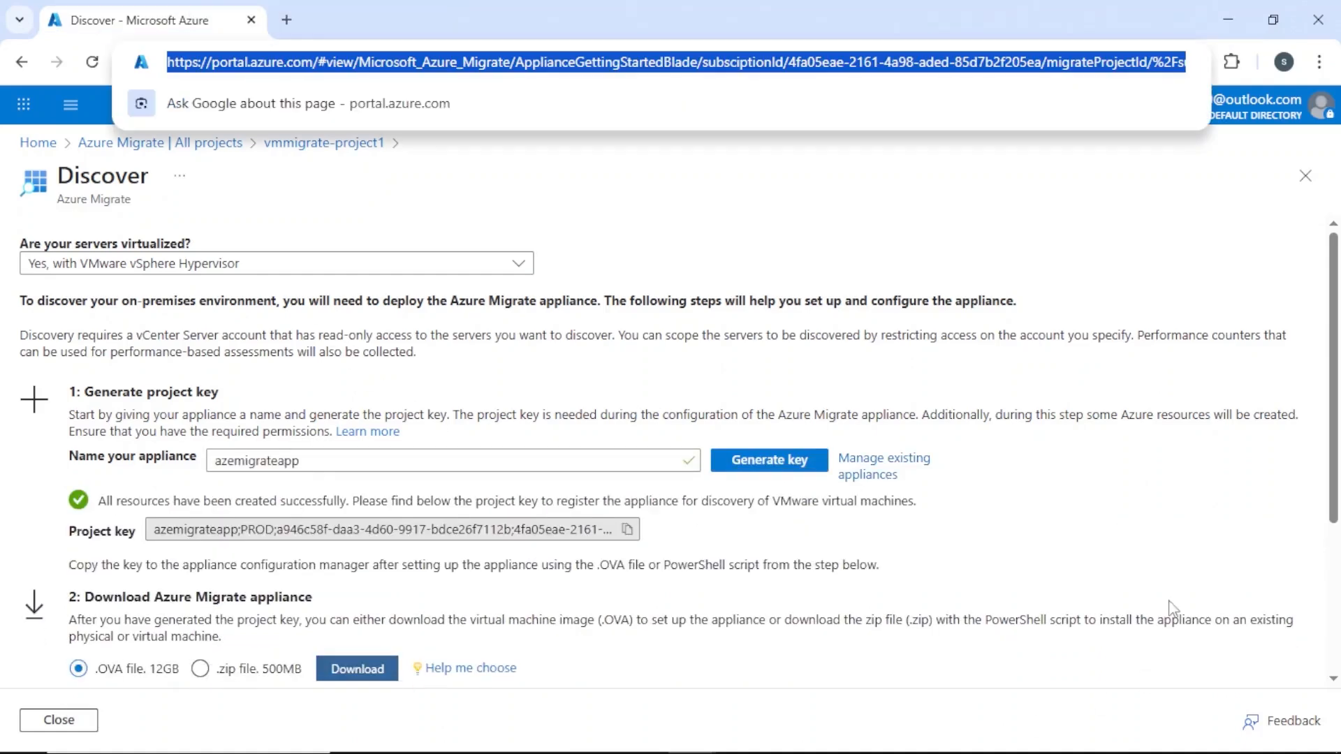
click(627, 531)
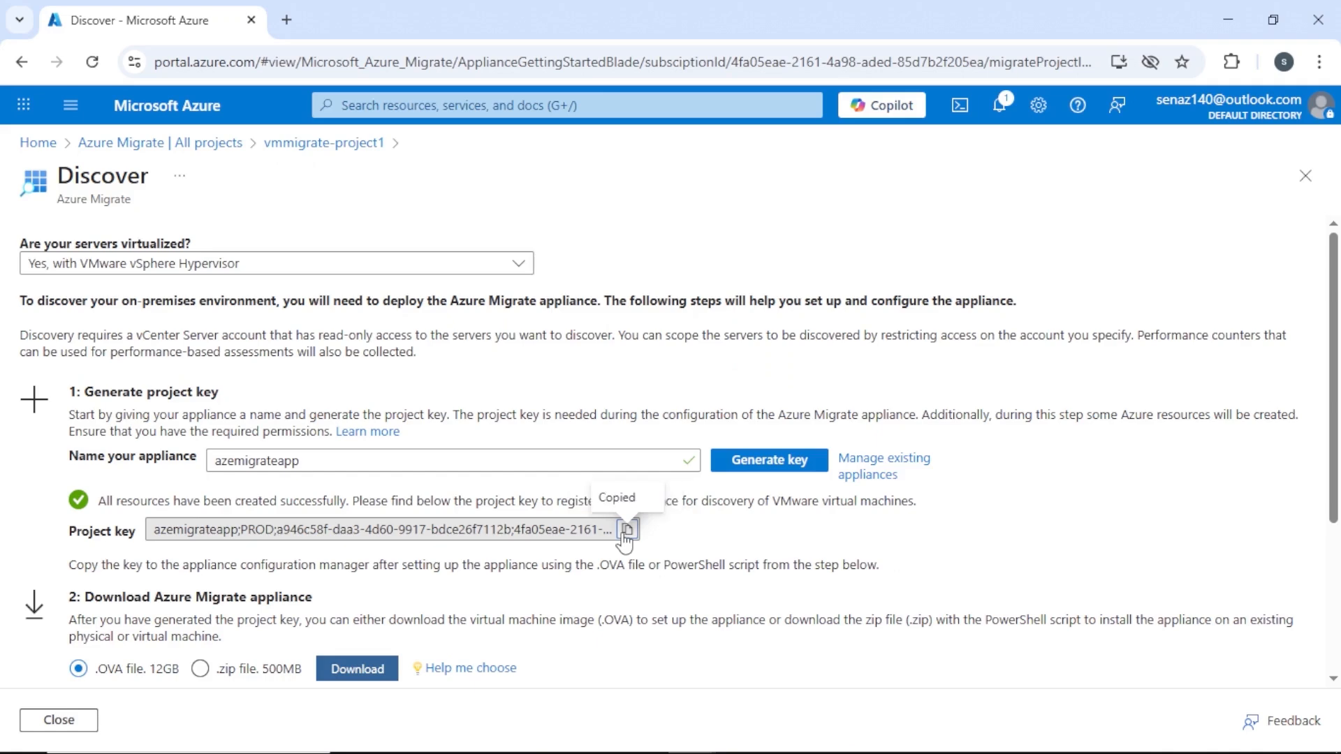
scroll(624, 538, down, 2)
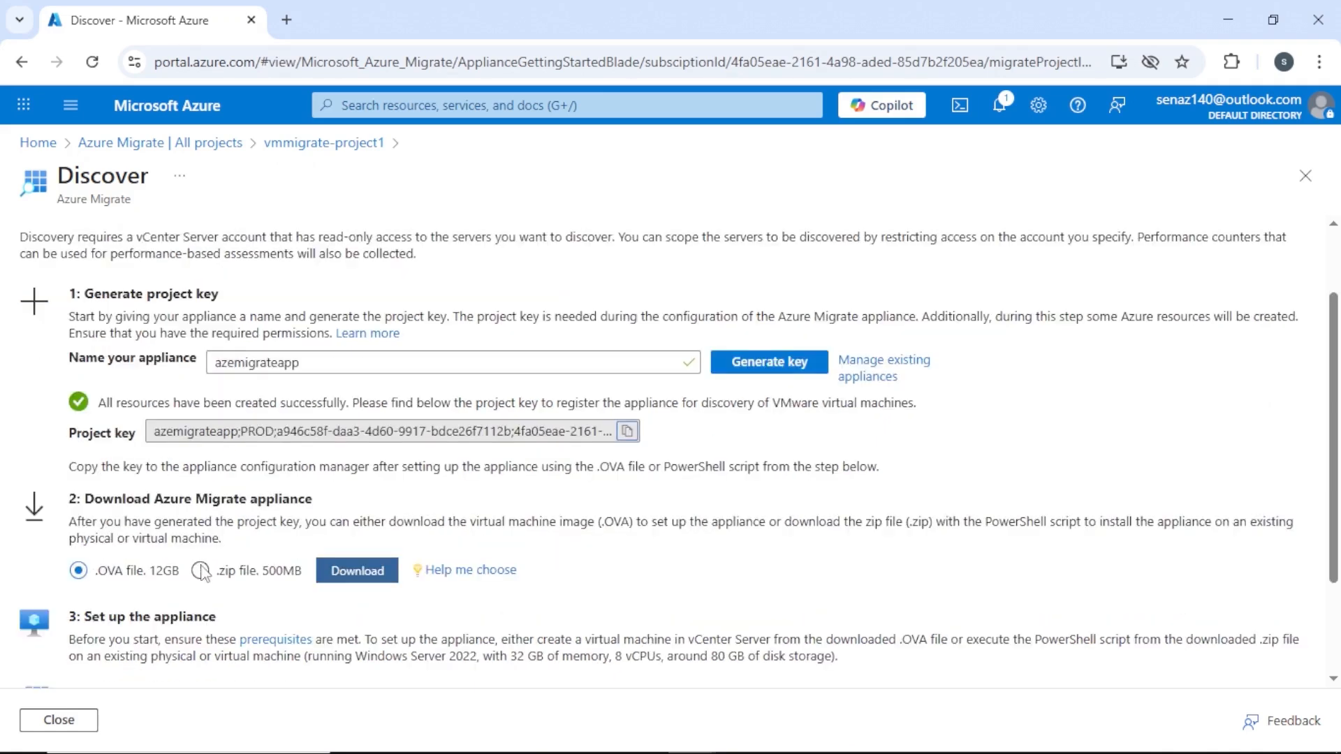
click(357, 573)
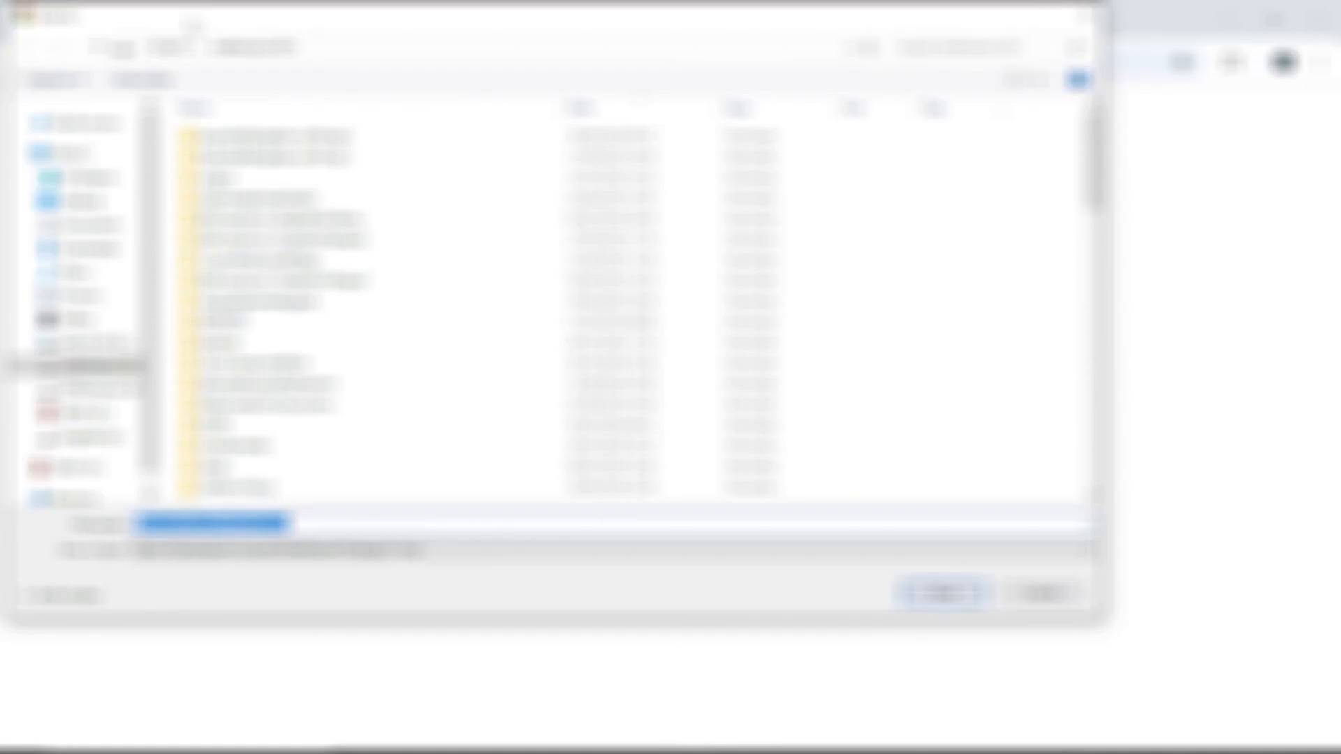
click(941, 593)
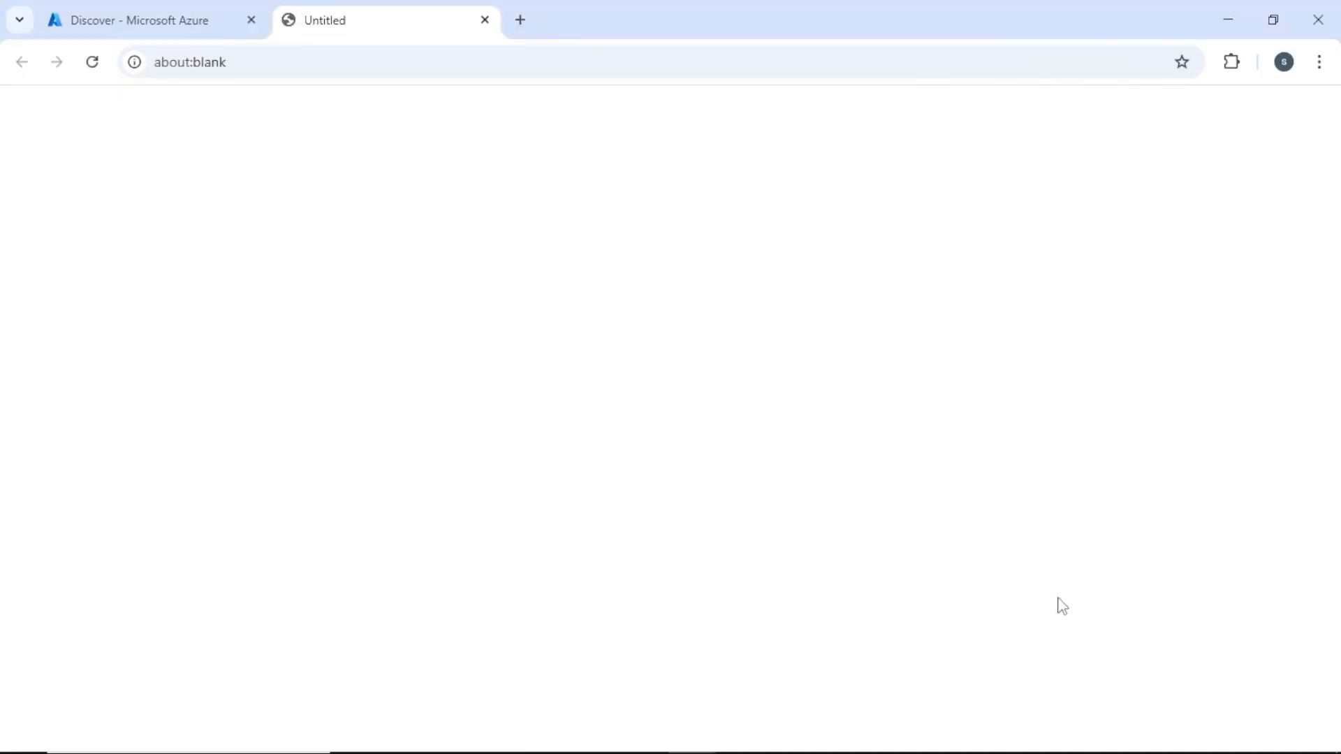
scroll(628, 454, down, 2)
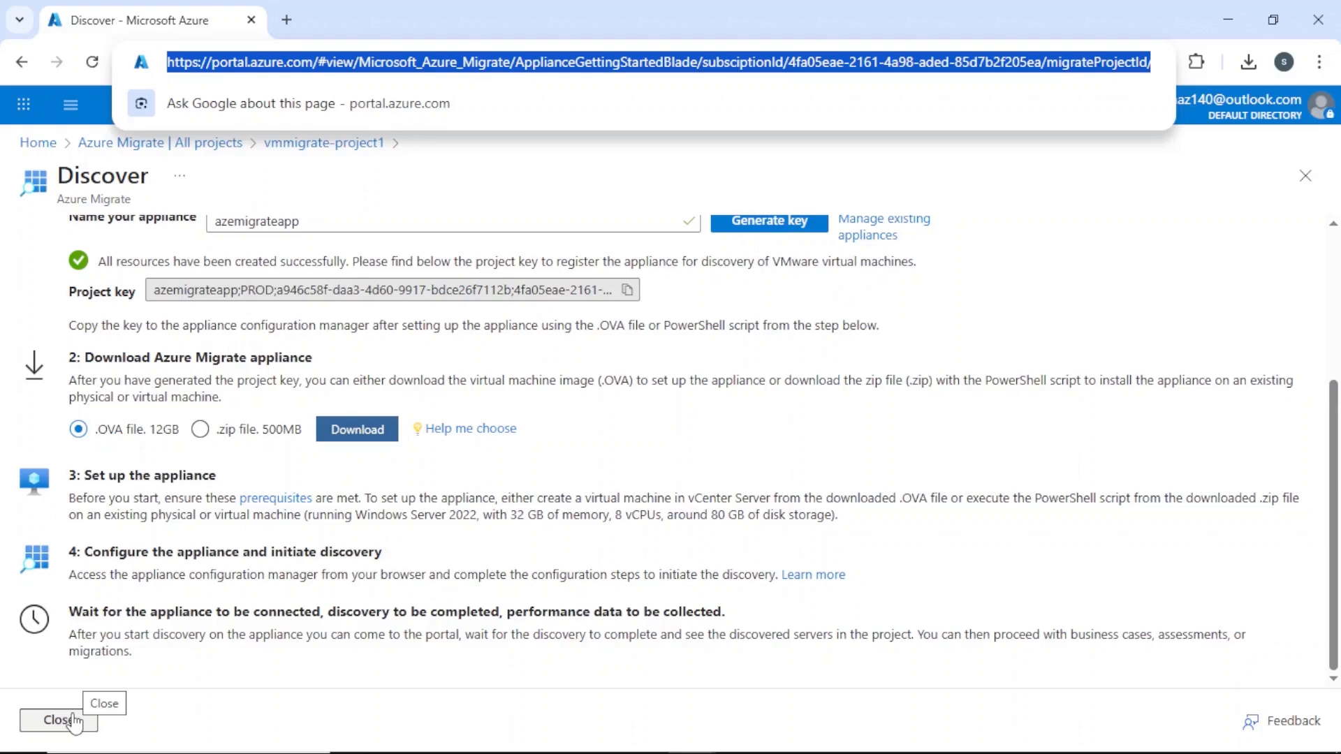
click(55, 720)
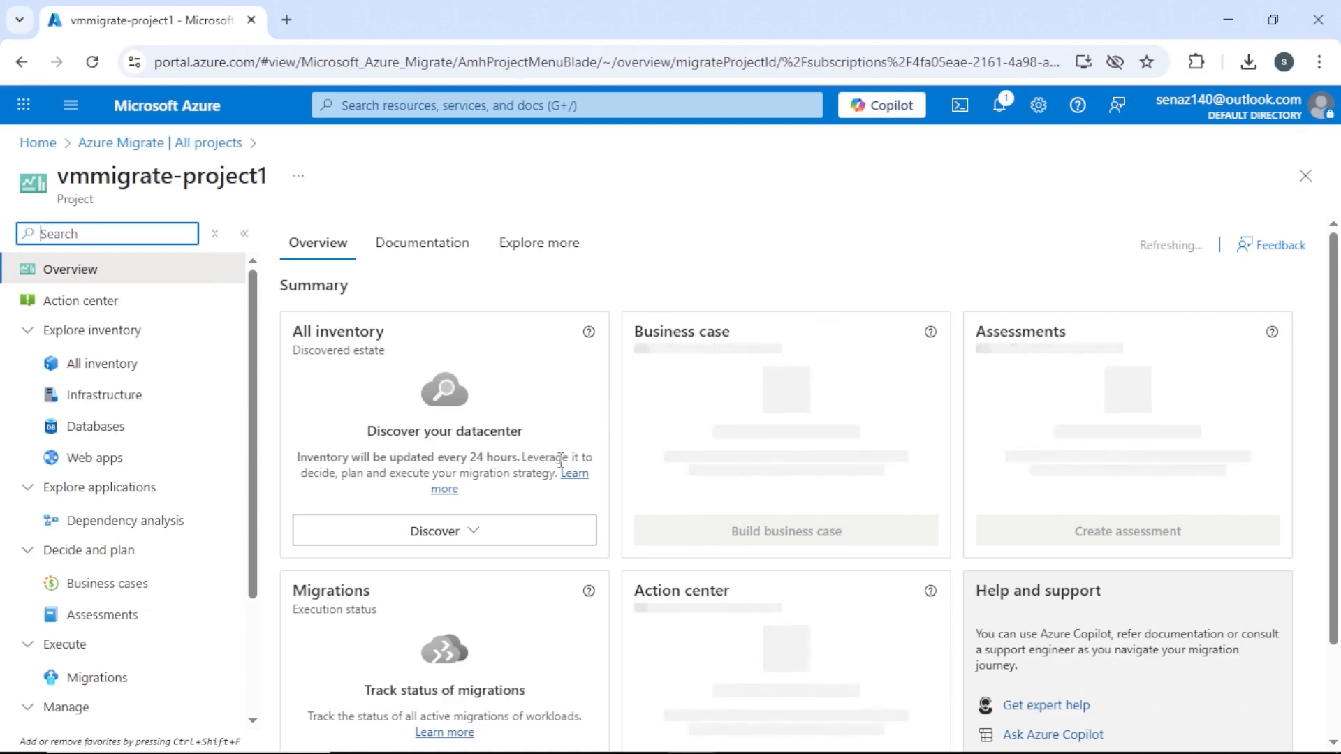
Step: Review the project's pending actions and the registration details of the azemigrateapp appliance
scroll(463, 461, down, 2)
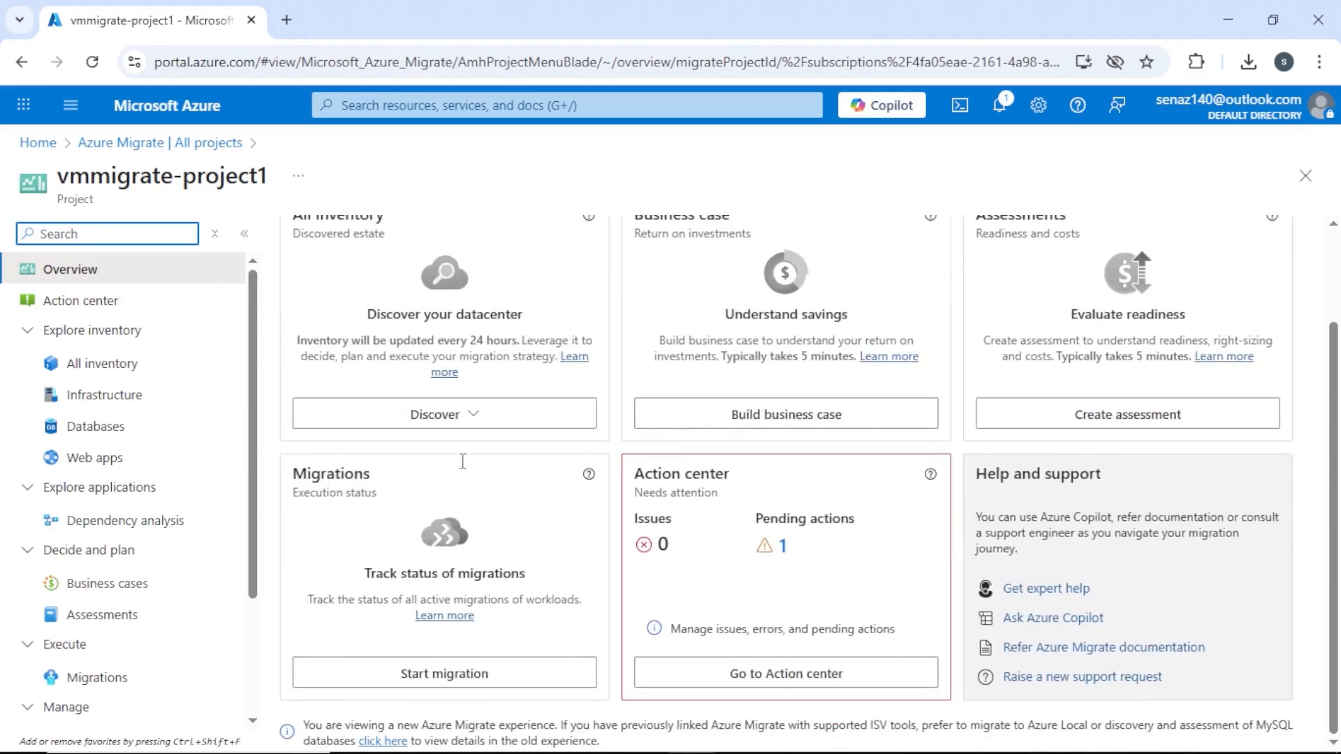
click(782, 547)
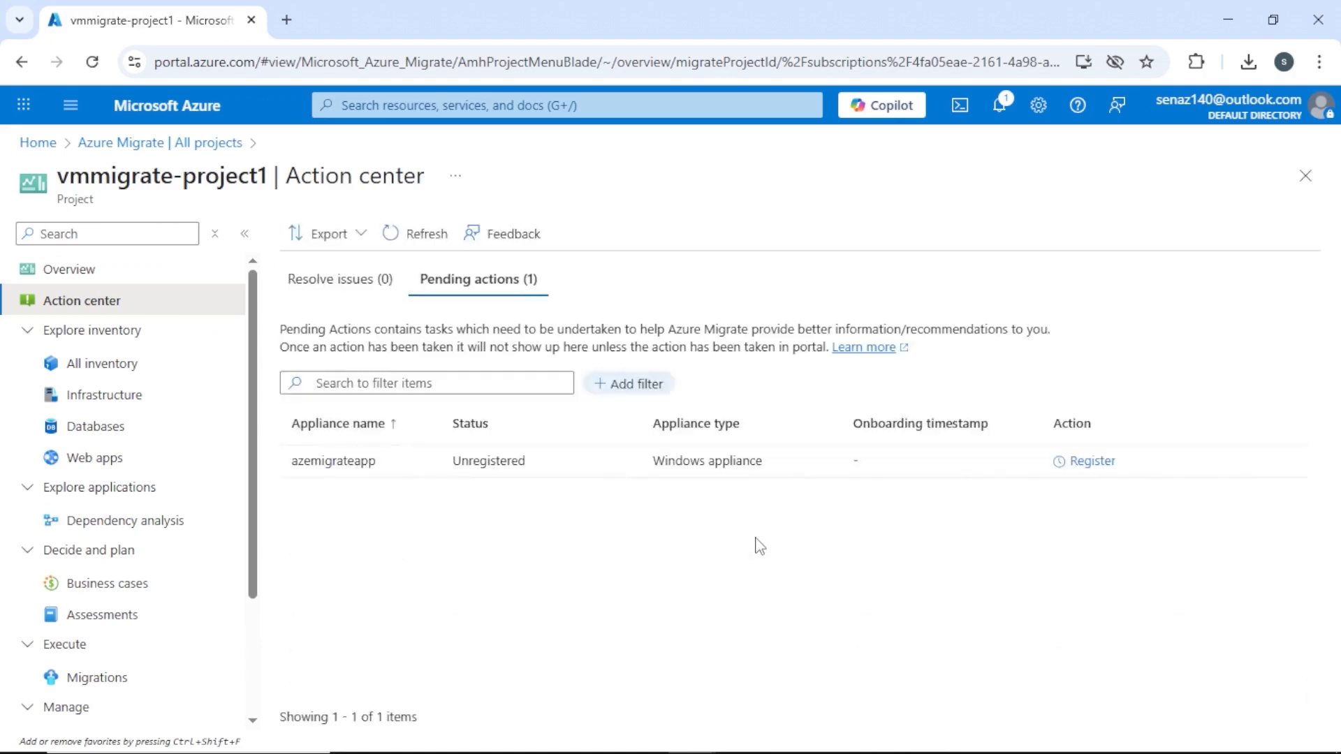
click(1089, 476)
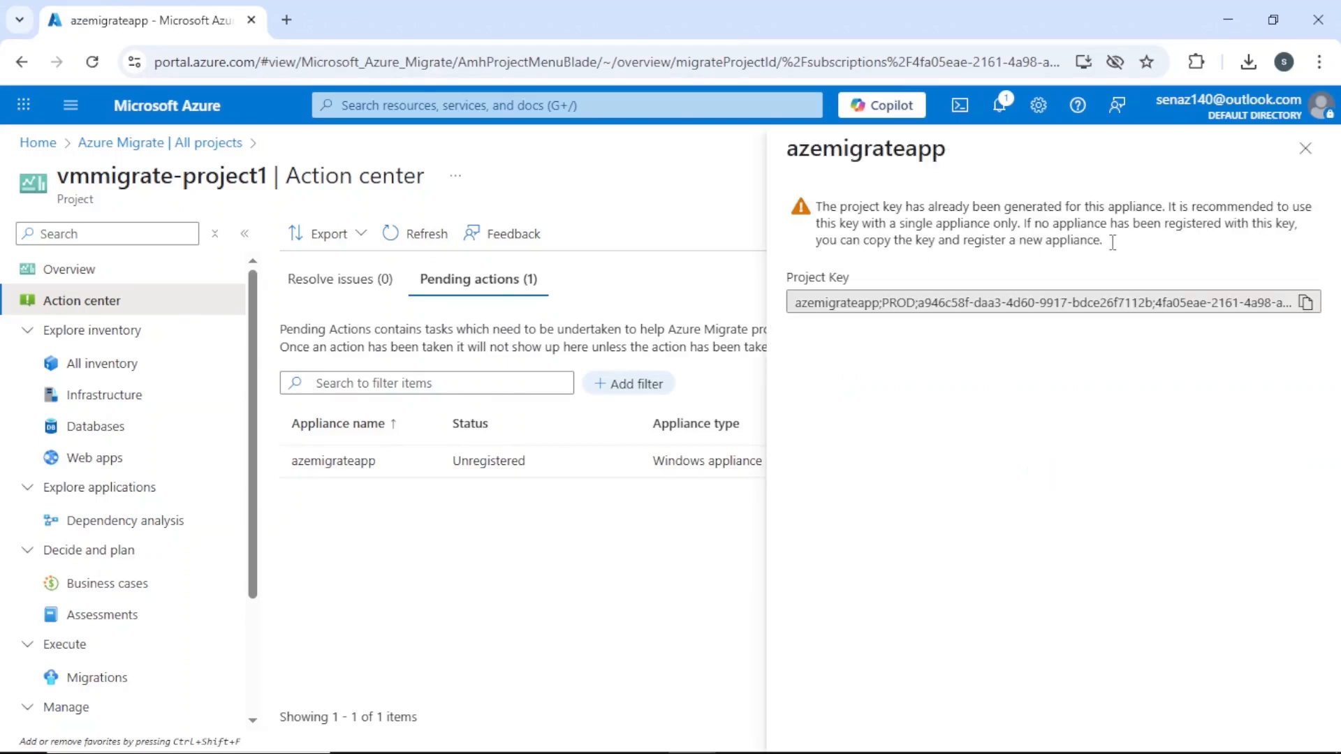
click(1305, 148)
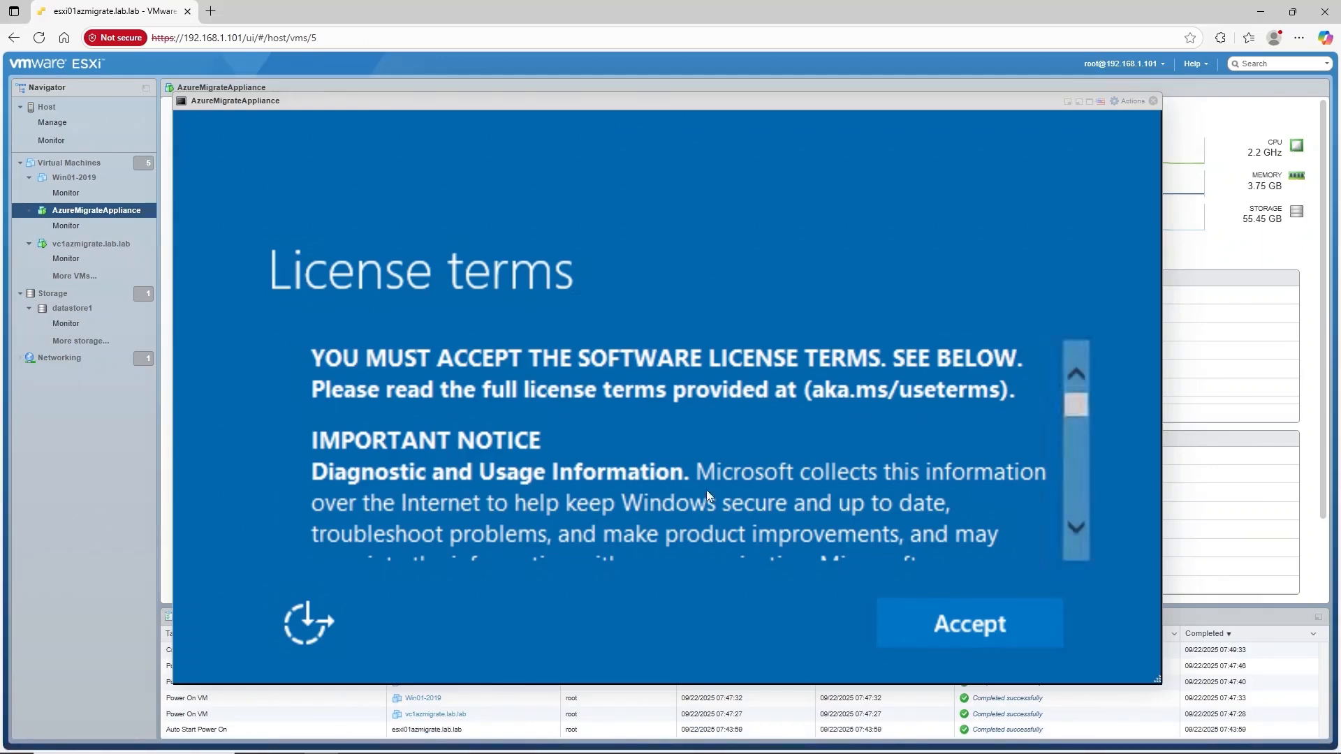
Step: In the AzureMigrateAppliance console in VMware ESXi, accept the license terms and set the built-in administrator account's password
click(954, 618)
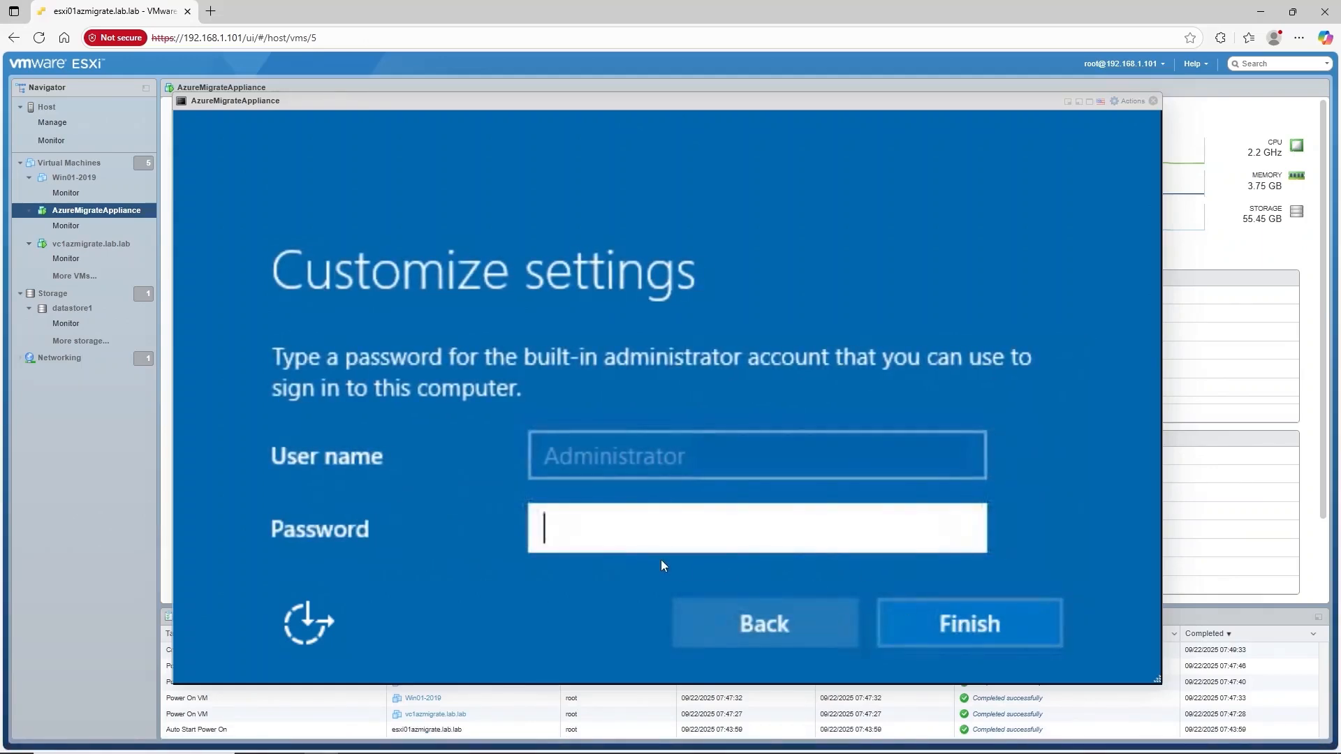
text(******)
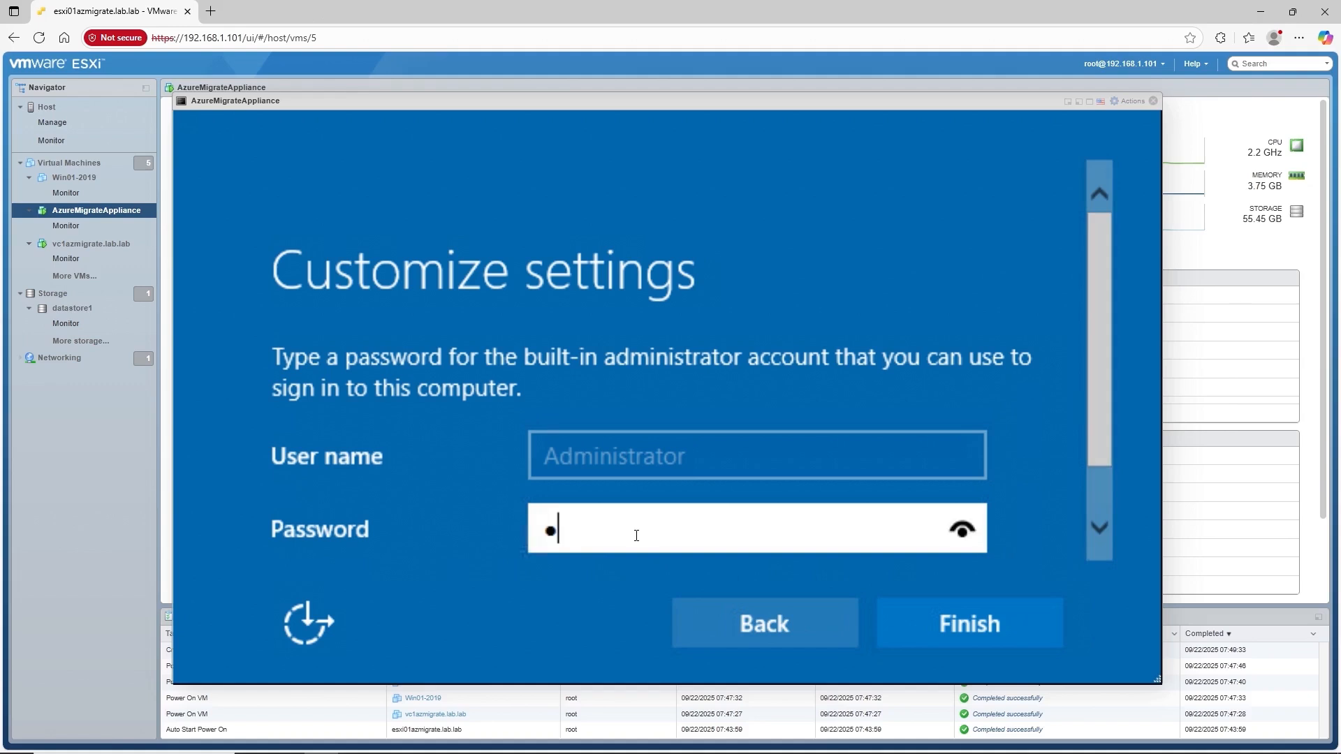
text(****)
scroll(1100, 387, down, 1)
click(655, 527)
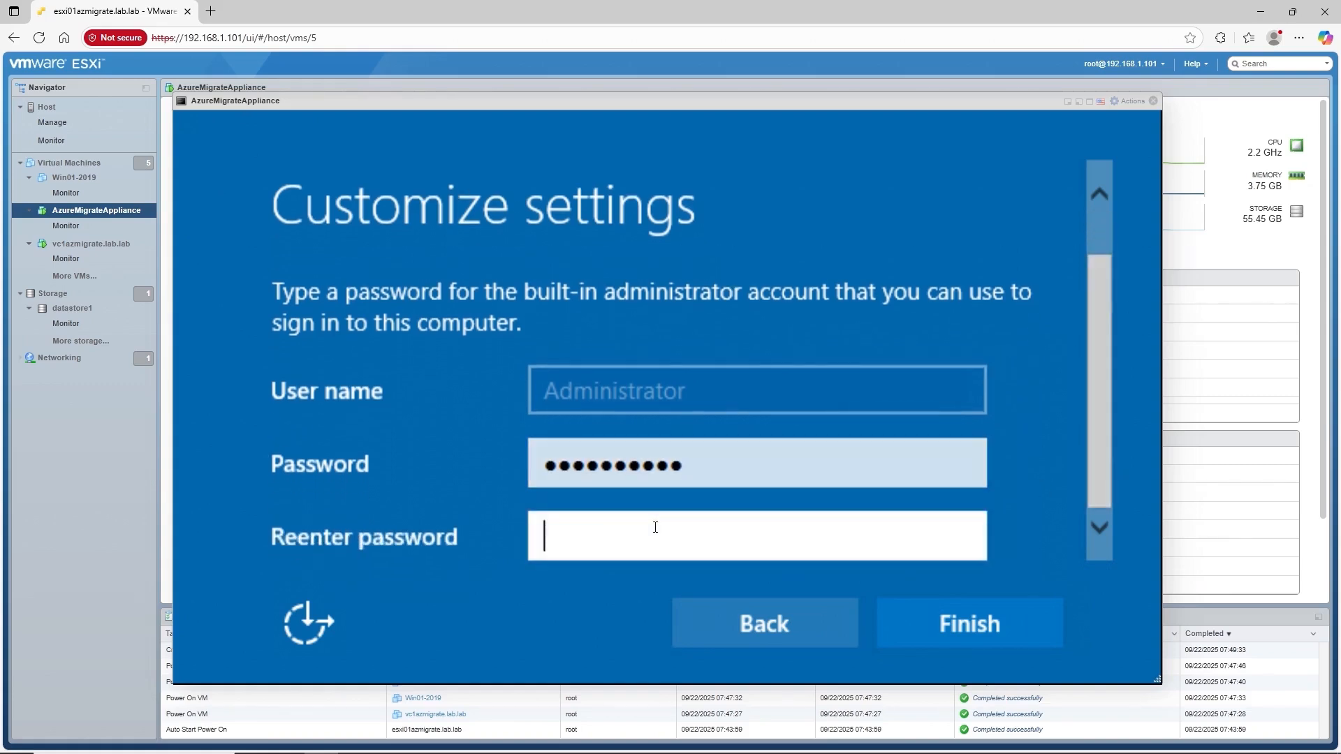
text(***********)
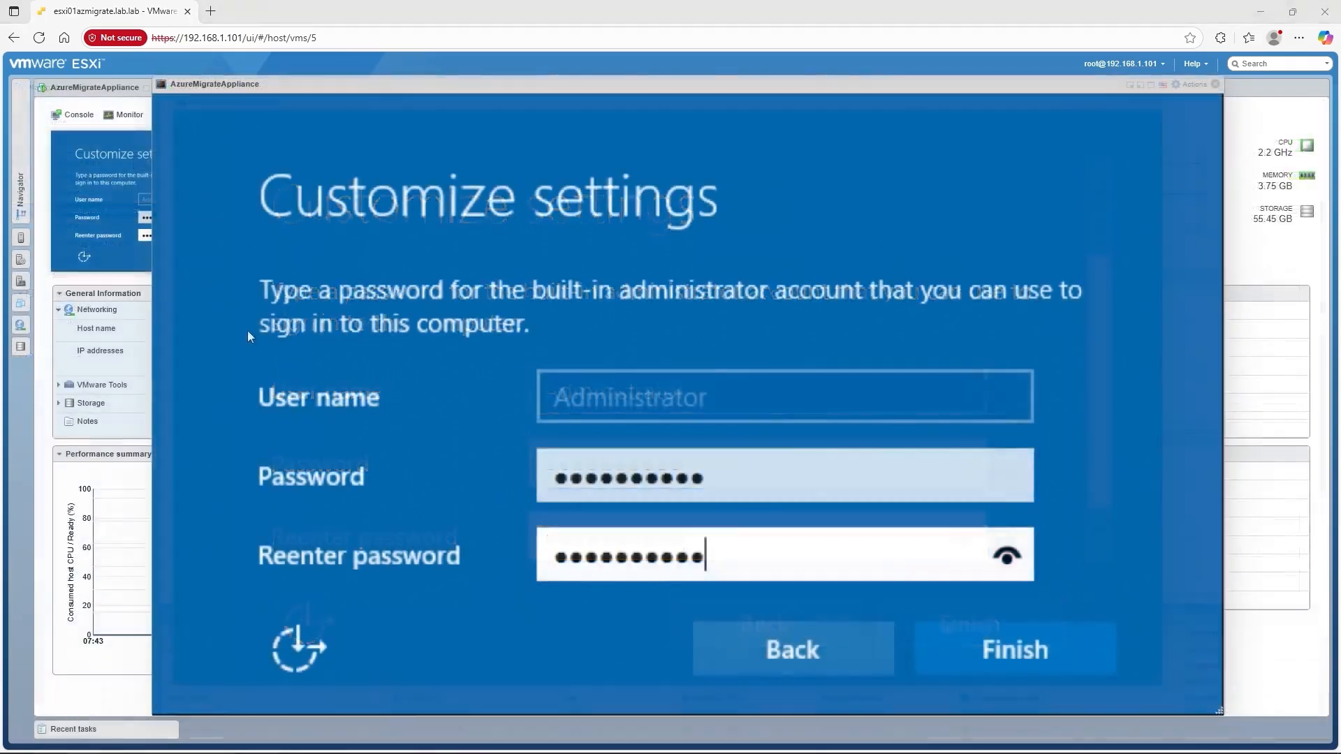
click(984, 652)
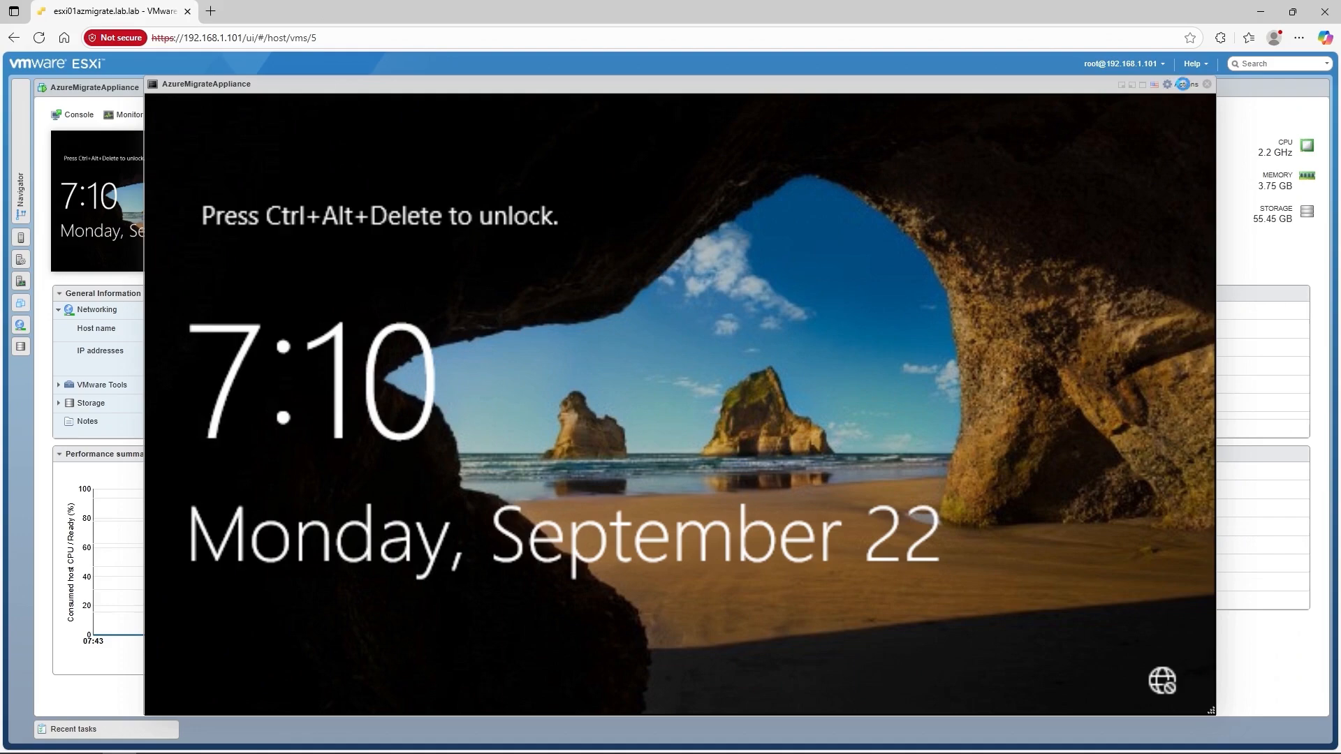
Step: Unlock the AzureMigrateAppliance virtual machine and sign in to the Administrator account with its password
click(1183, 84)
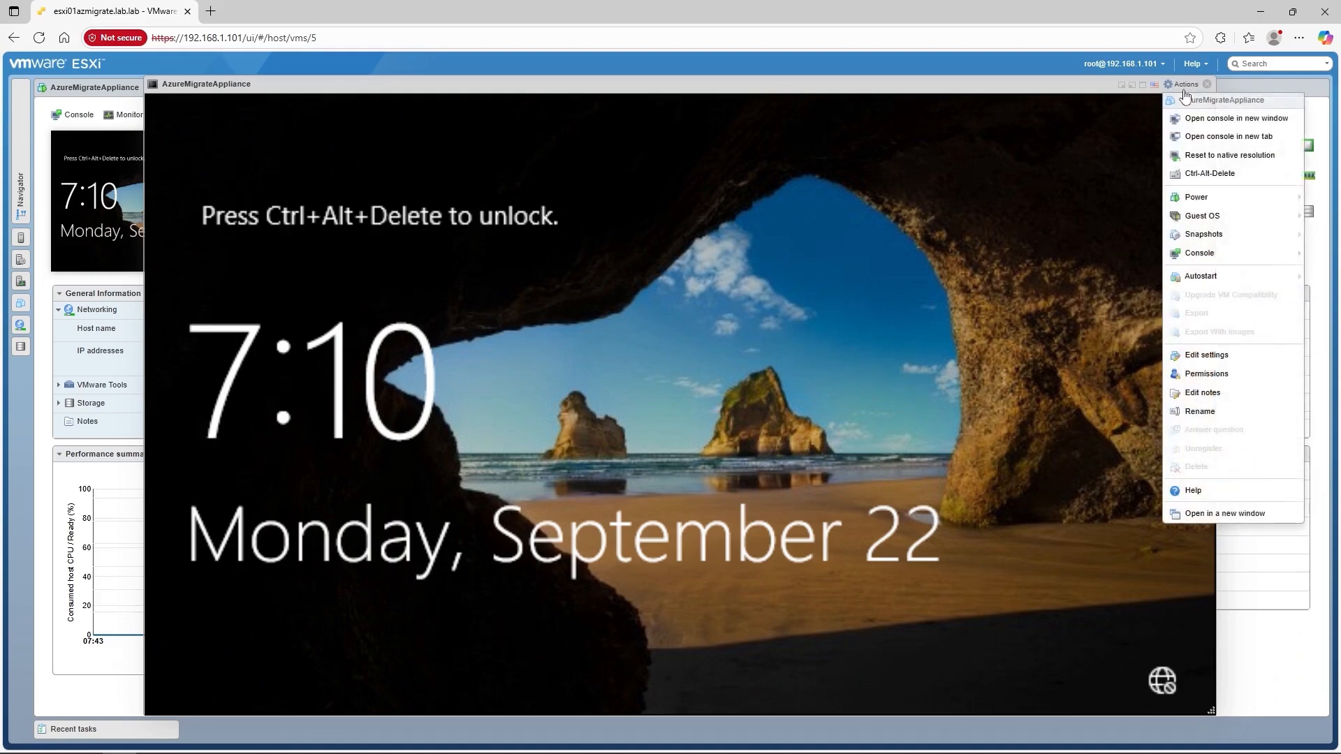
click(1205, 175)
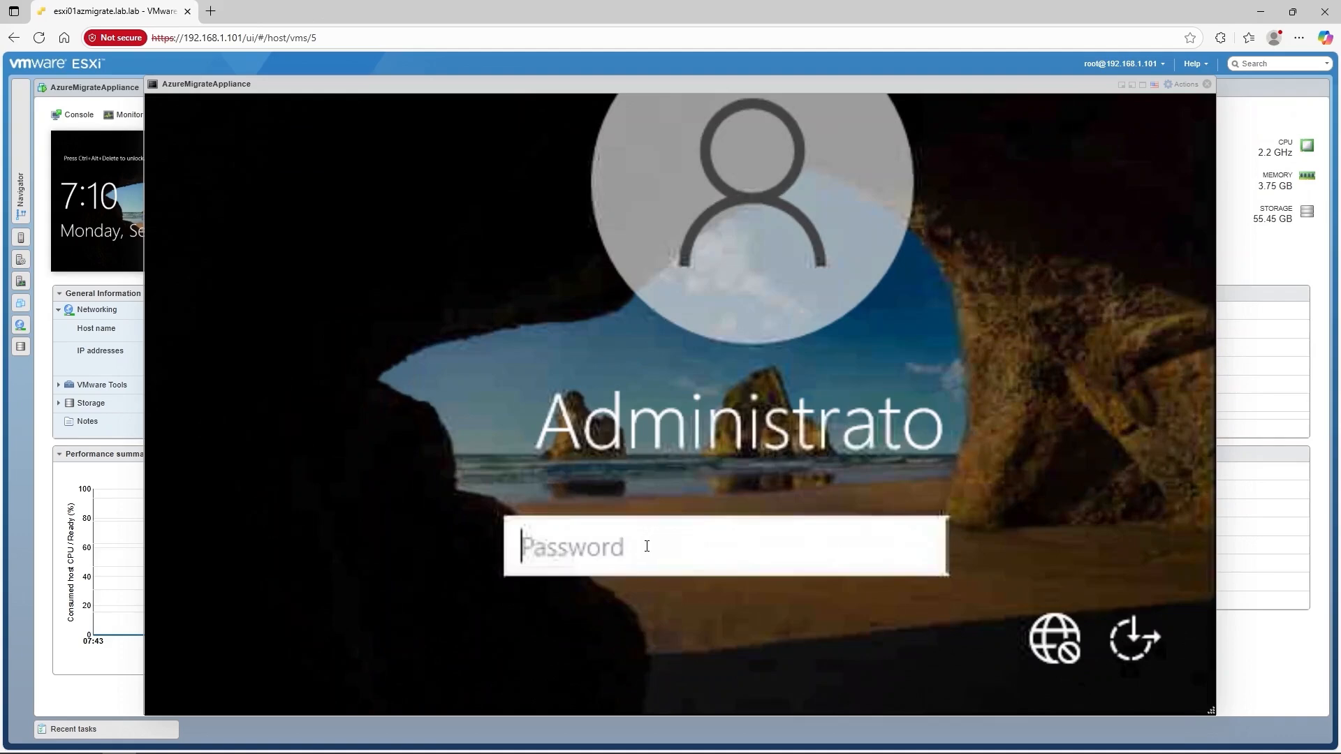
text(******)
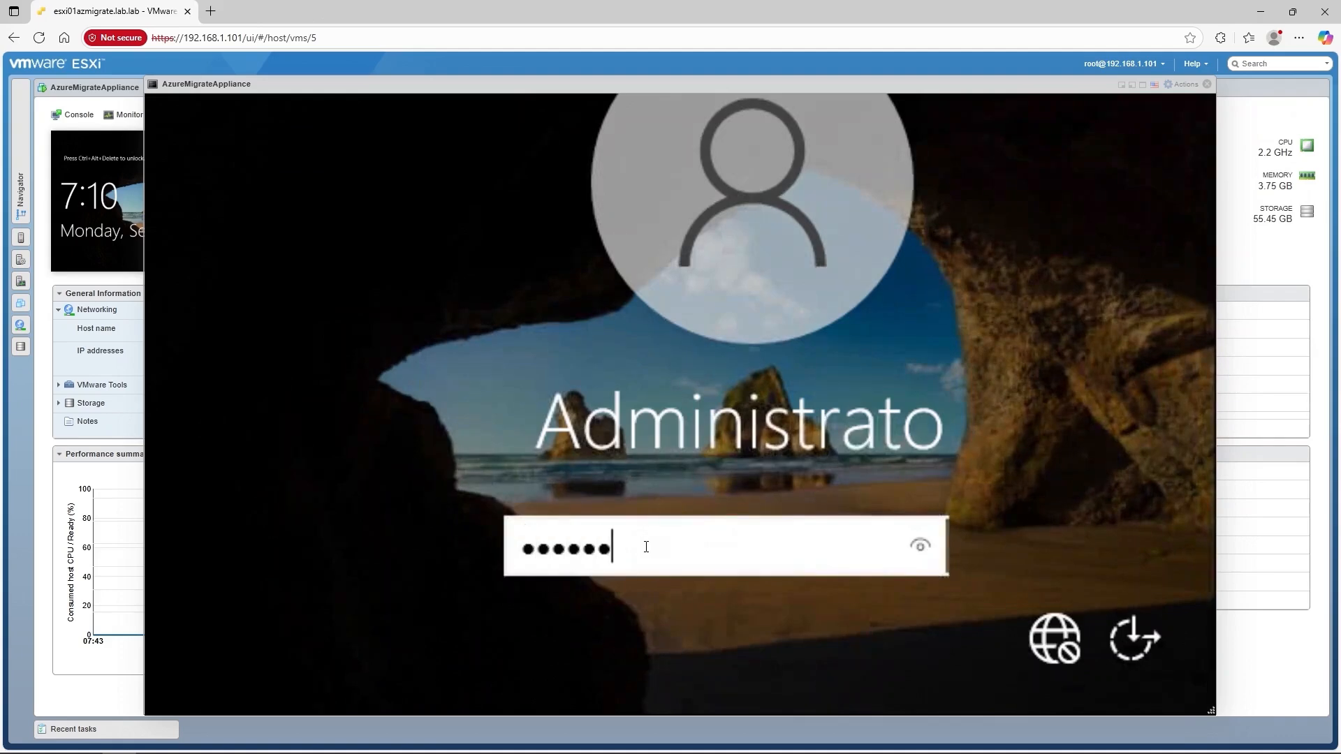
text(****)
key(Return)
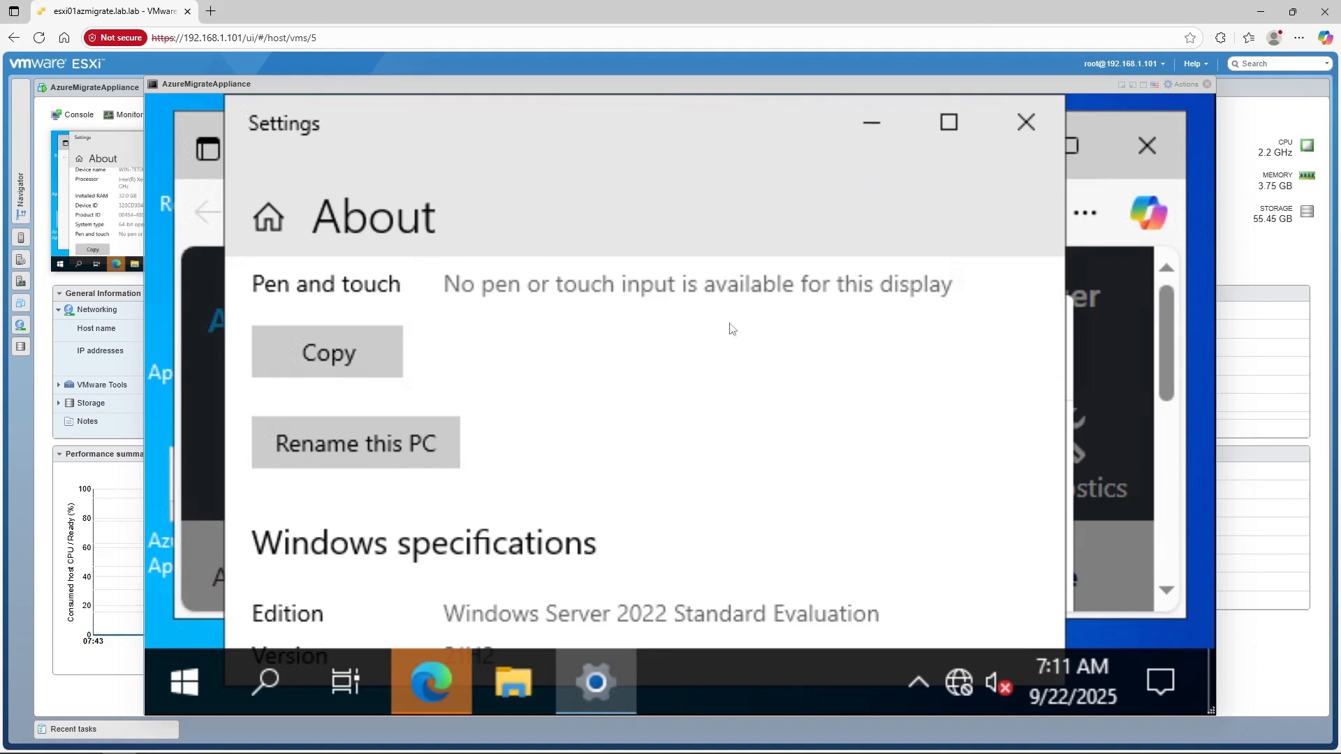
Step: Bring the Appliance Configuration Manager to the front in the appliance's browser, maximize it and agree to the terms of use
click(450, 692)
mouse_move(1167, 338)
mouse_down()
mouse_move(1173, 505)
mouse_move(1183, 330)
mouse_up()
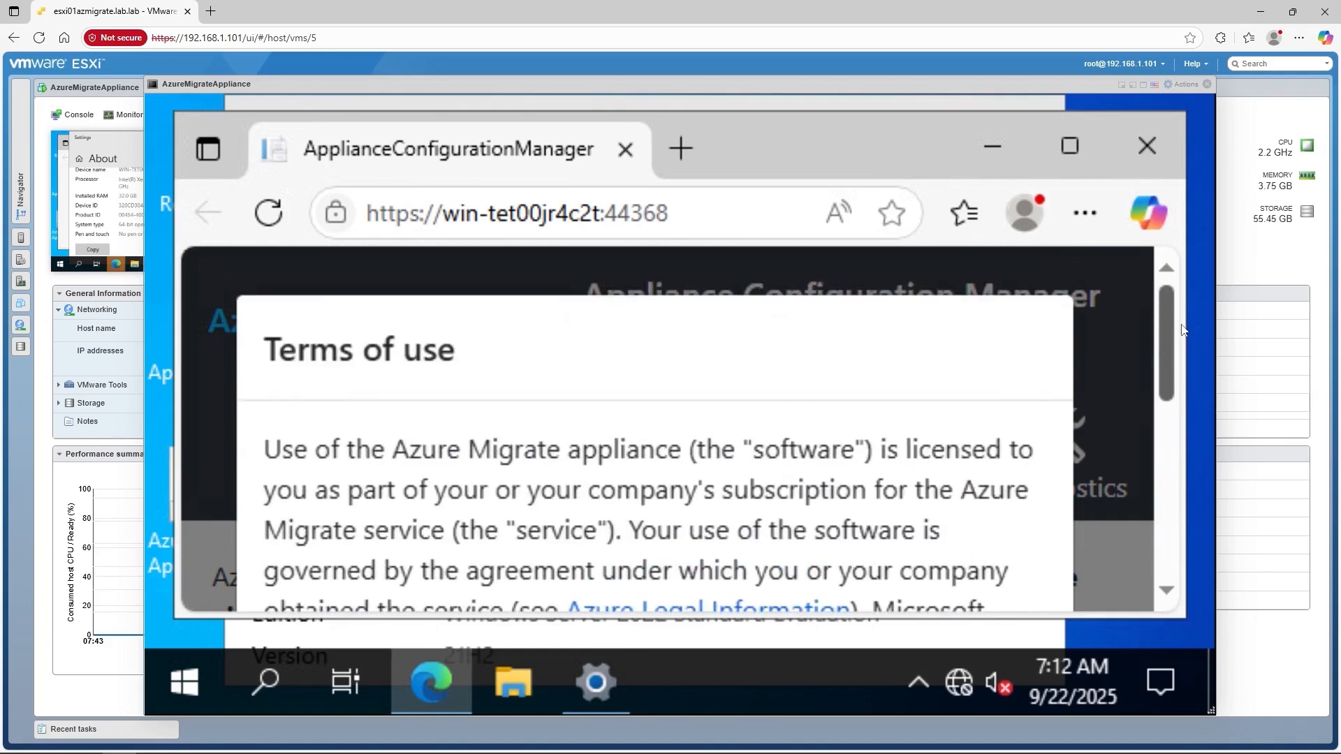
click(1070, 146)
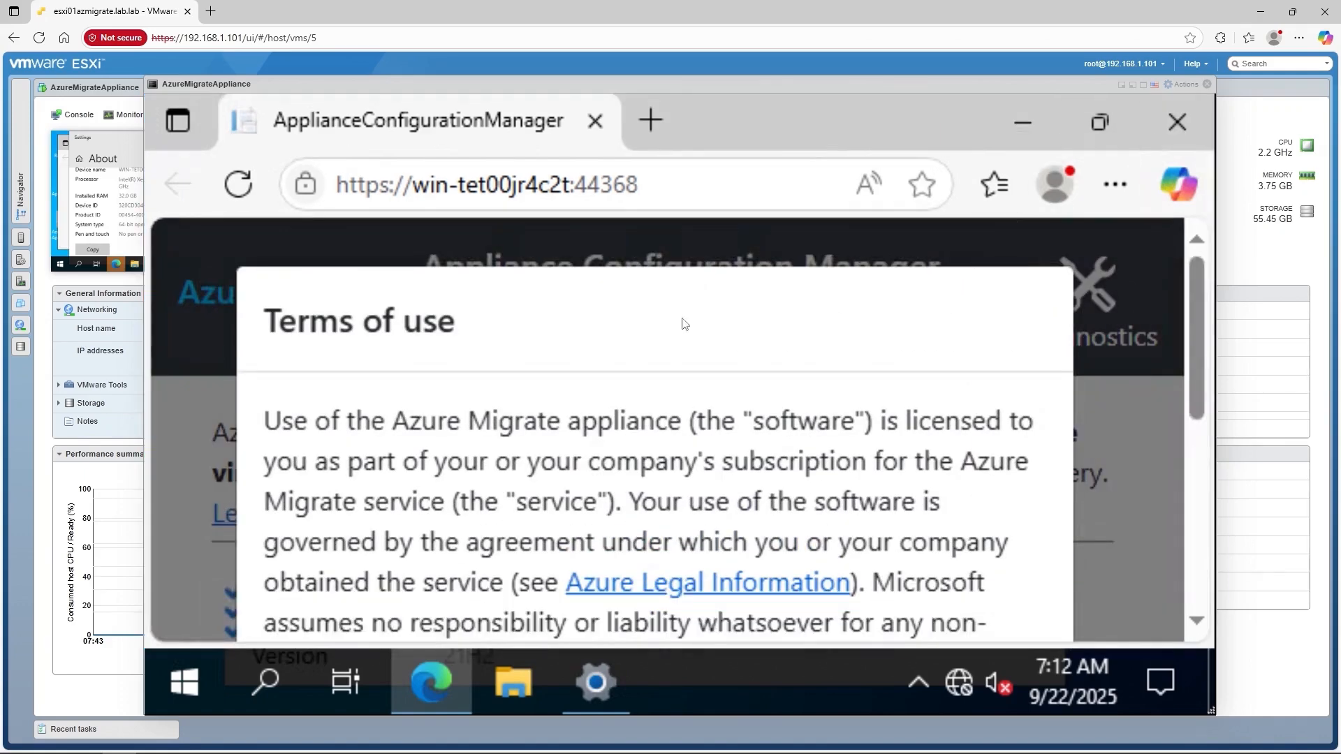
drag(1195, 294, 1196, 477)
click(1024, 539)
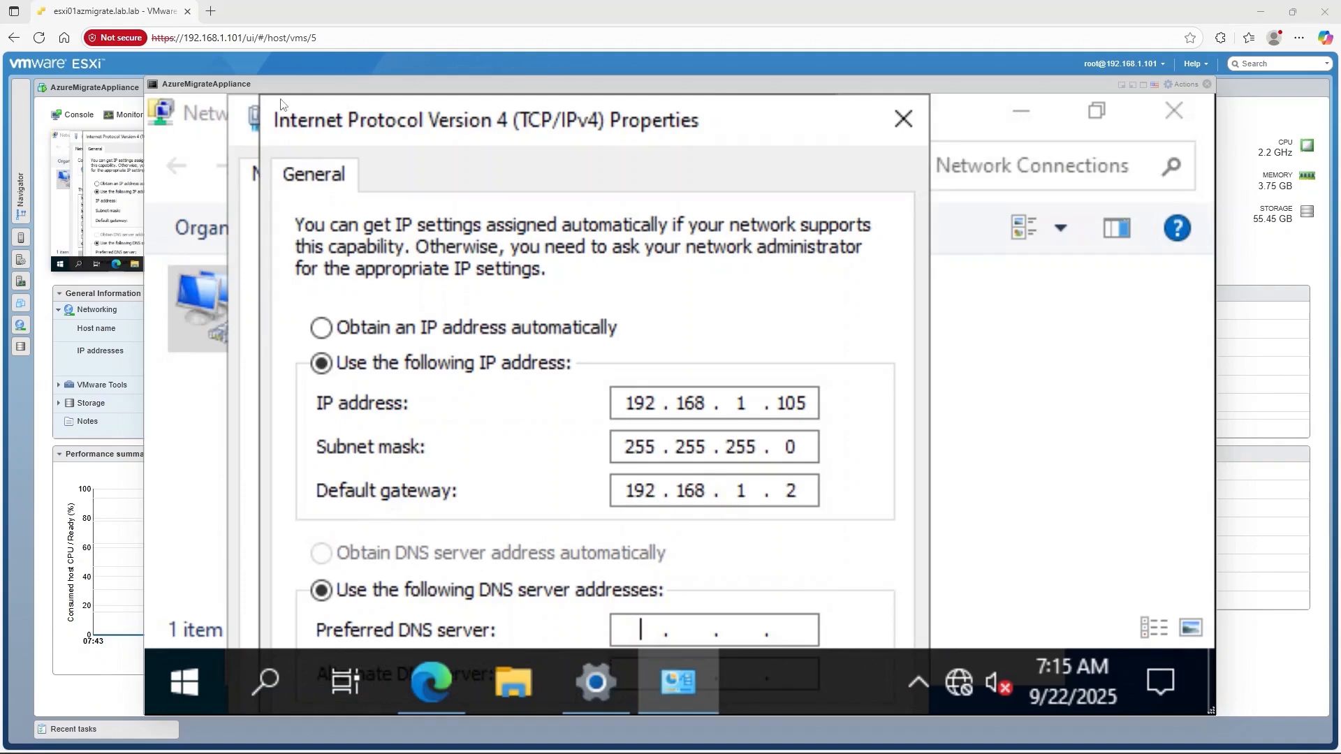
Step: Set the Ethernet0 adapter's preferred DNS server to 192.168.1.2, apply its IPv4 properties and allow discovery on Network 2
drag(293, 106, 256, 94)
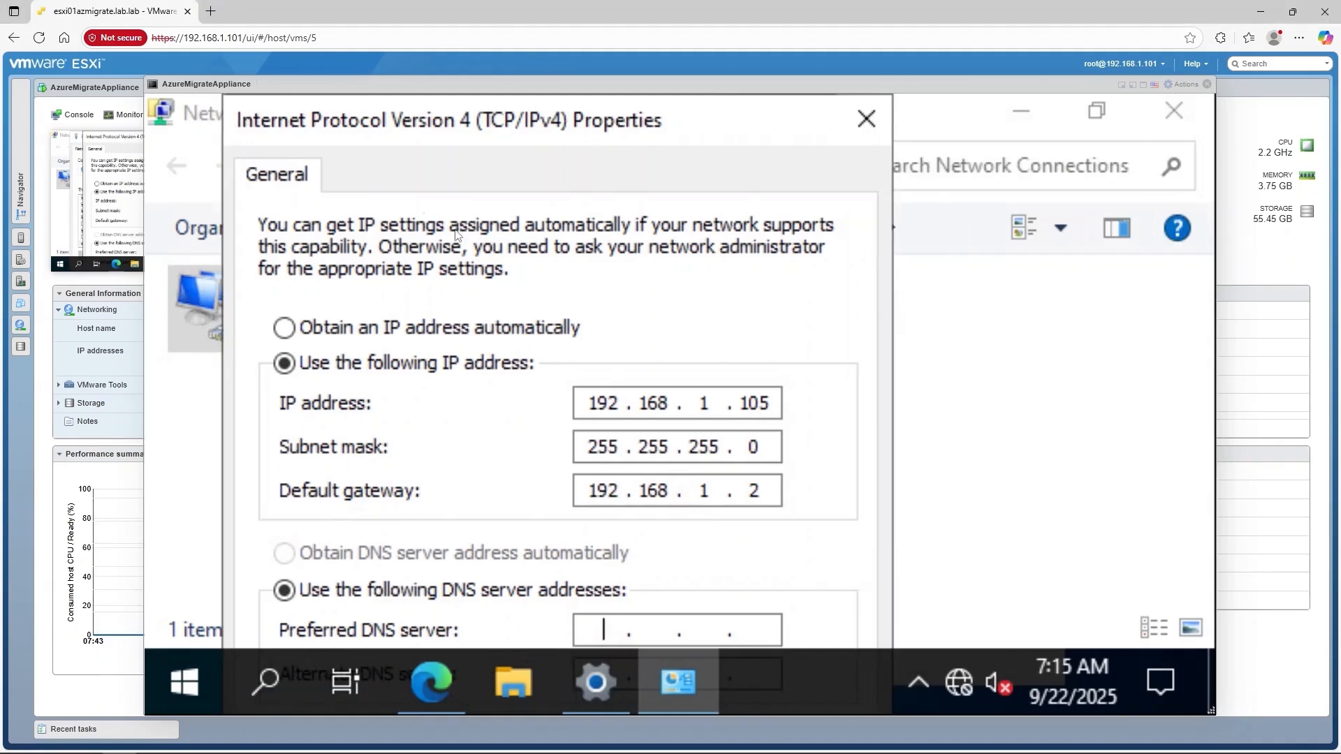
text(192 . 168 . 1 . 2)
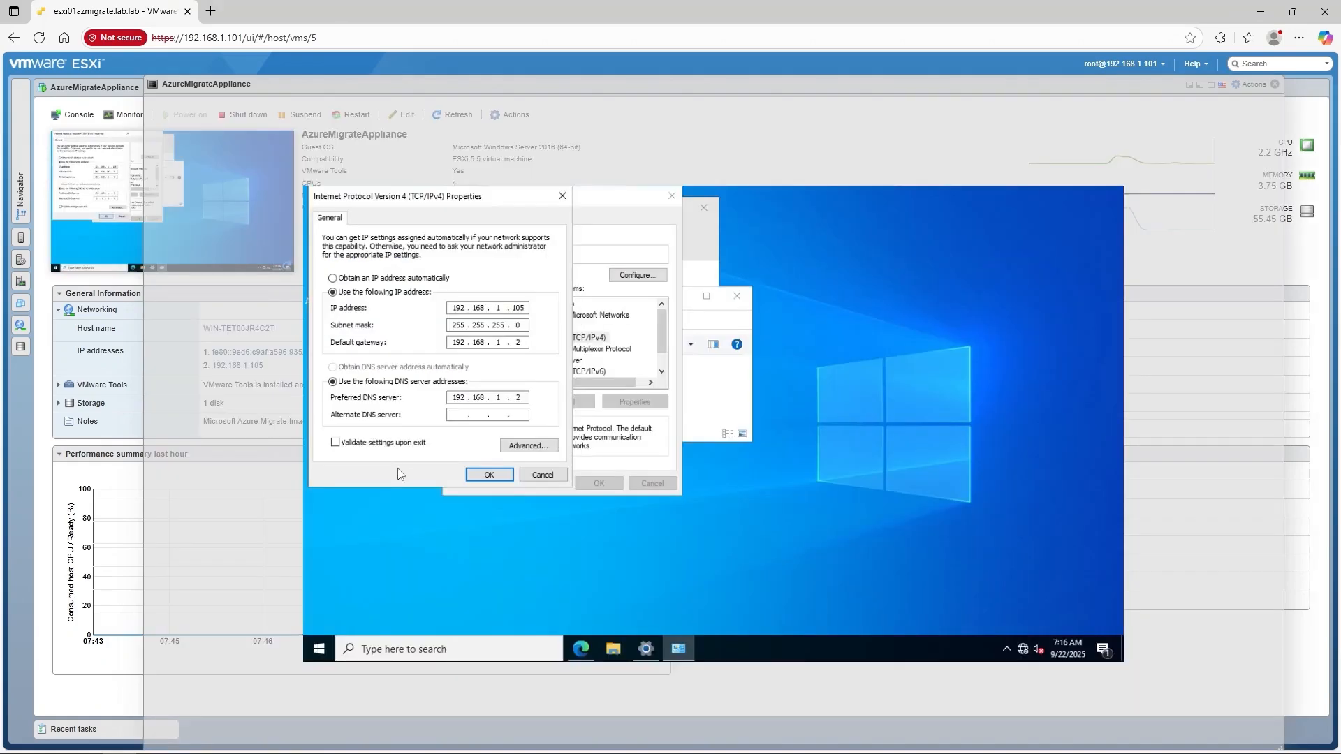
click(492, 477)
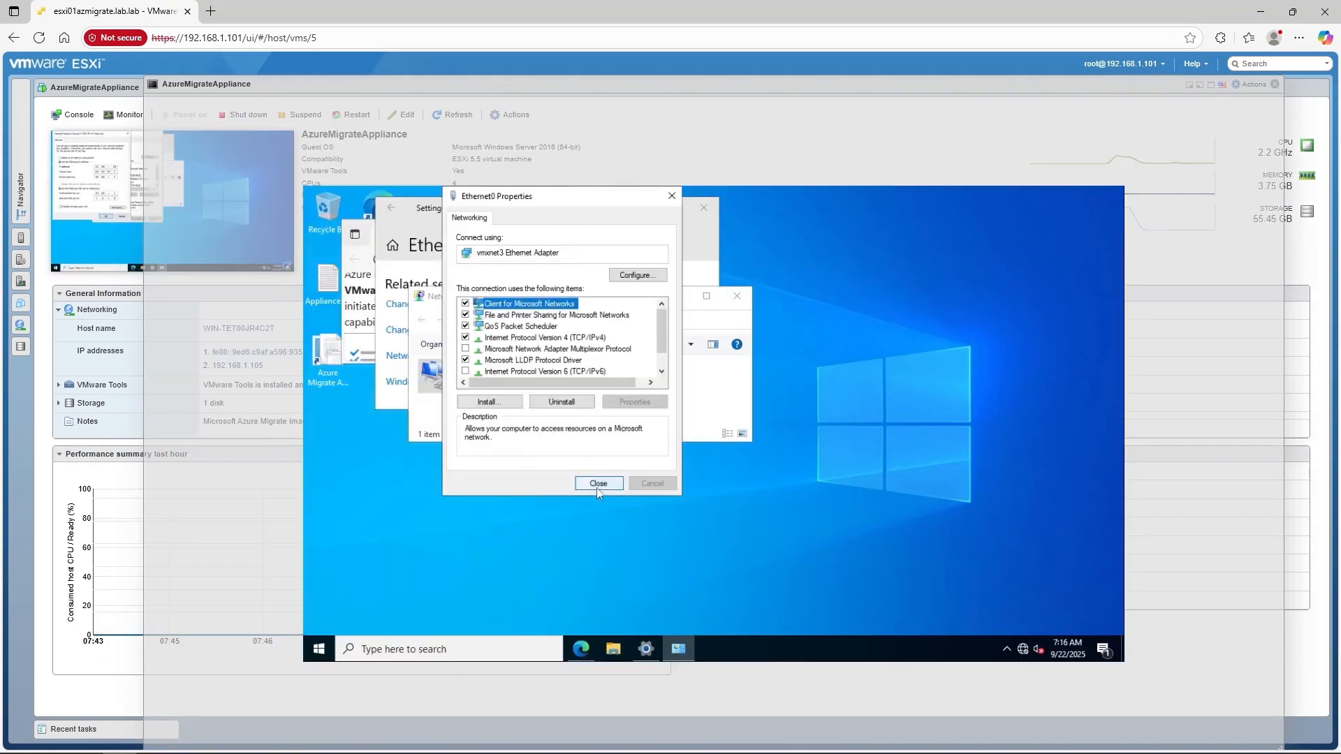
click(598, 484)
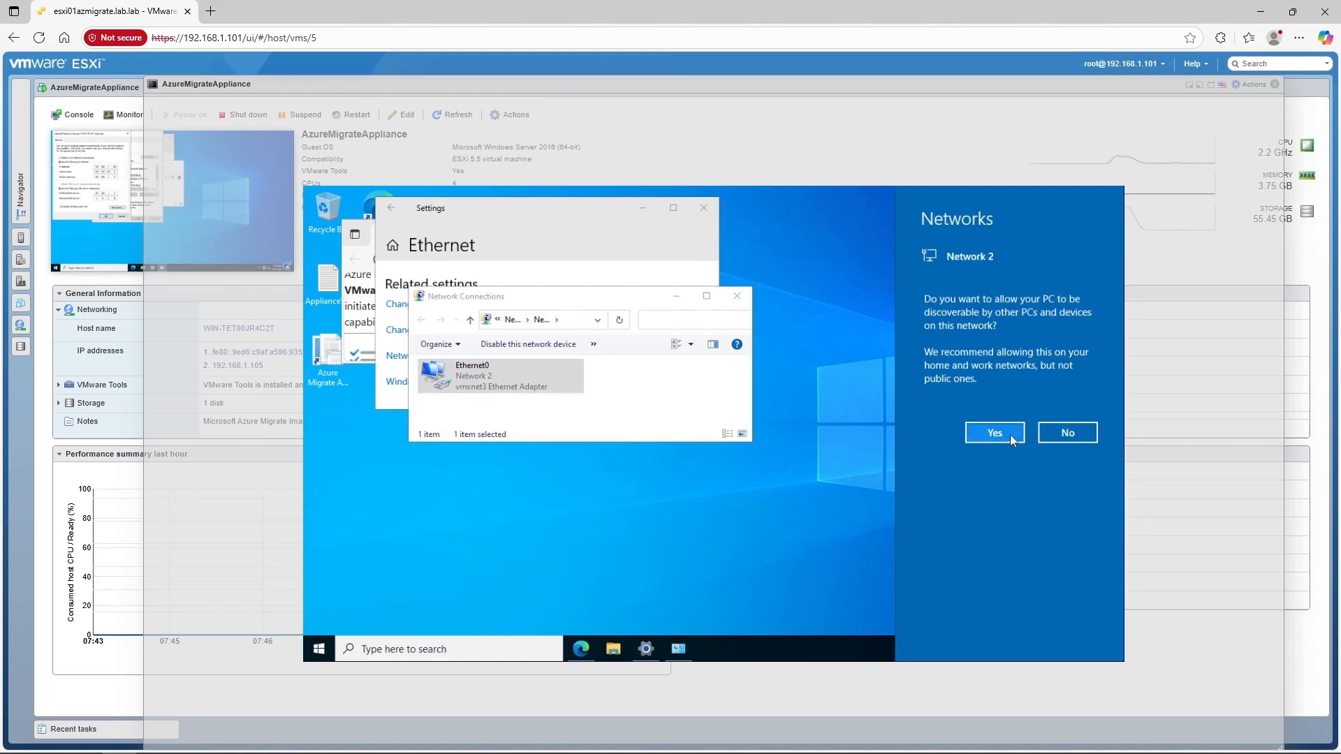
click(1010, 434)
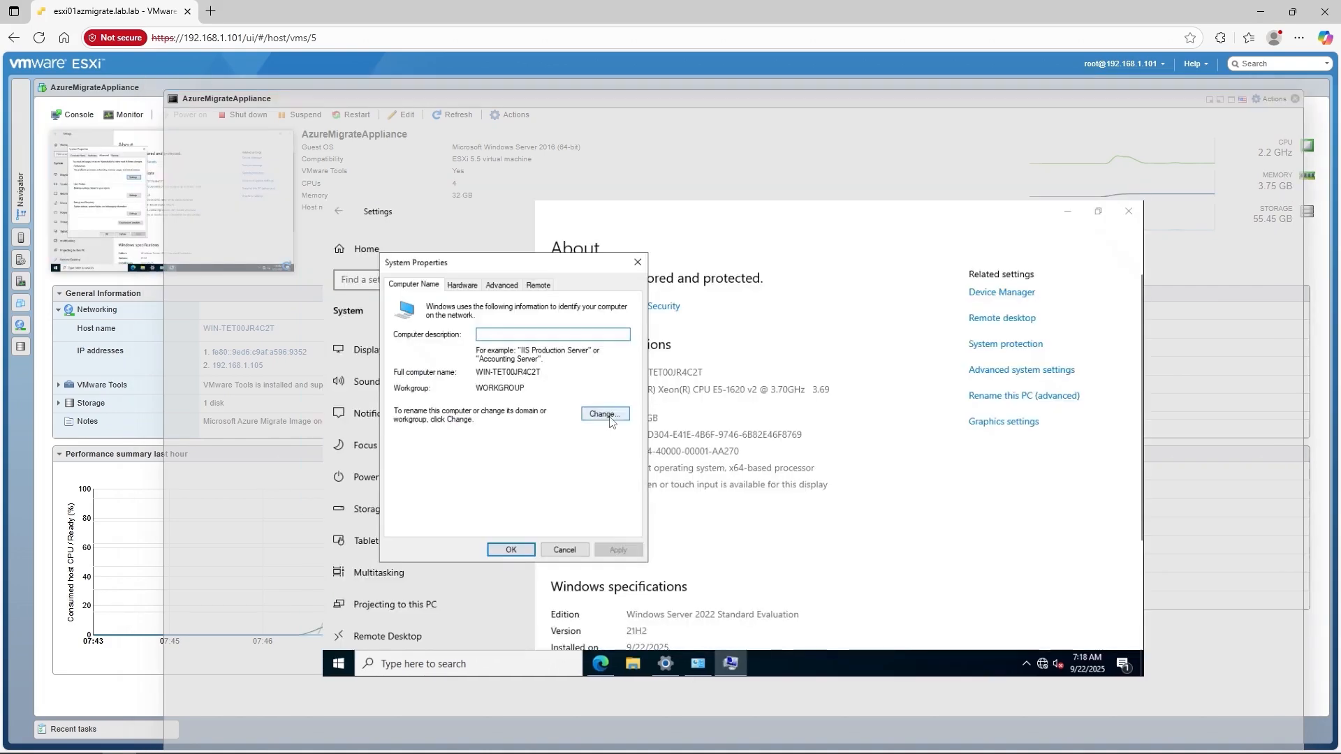
Step: Rename the appliance computer as vmmigrateapp1, keeping it in WORKGROUP, and confirm the system properties
click(612, 414)
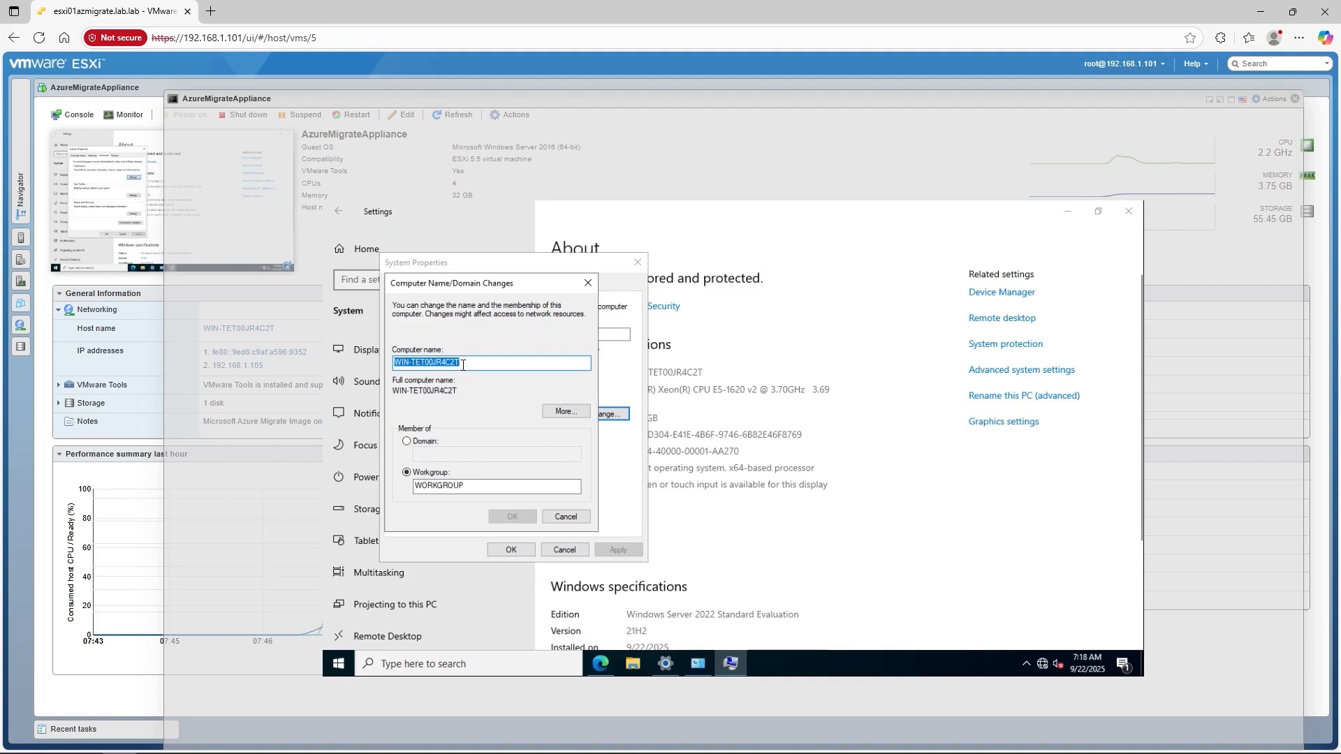
text(vm)
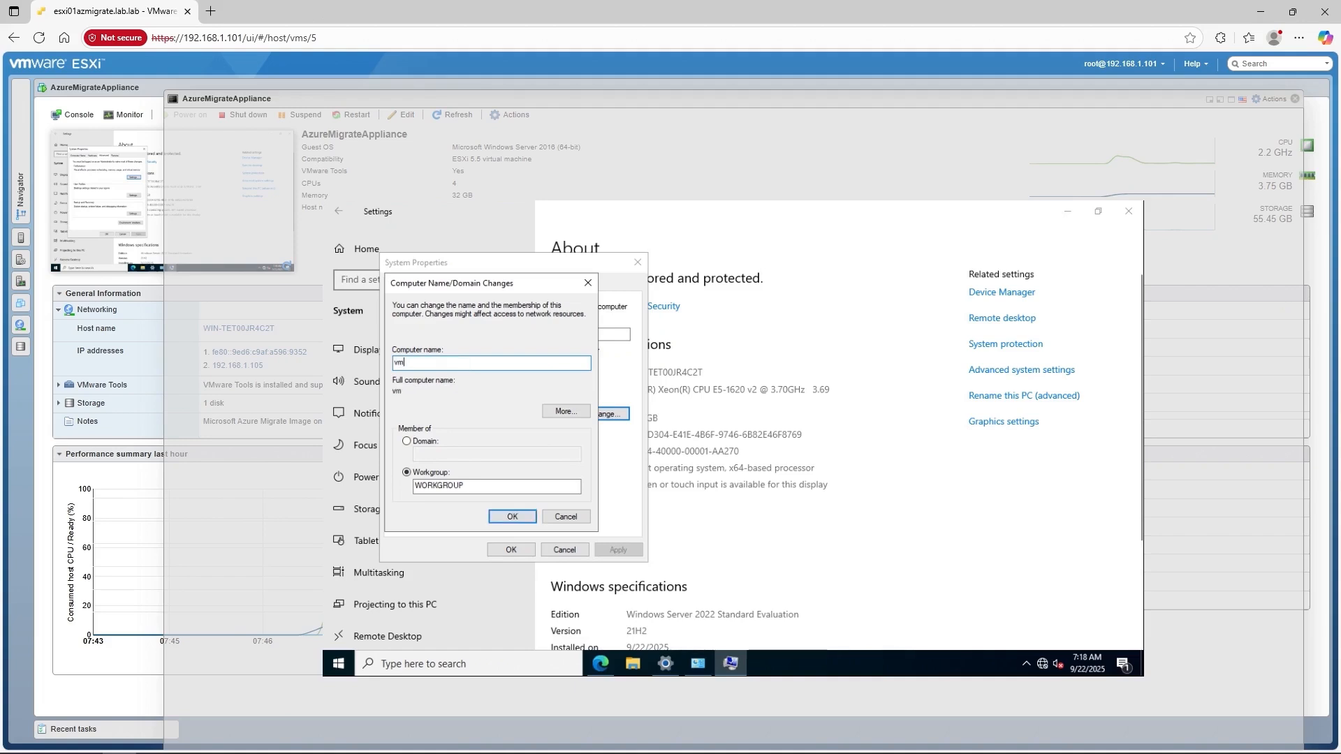
text(migra)
click(520, 518)
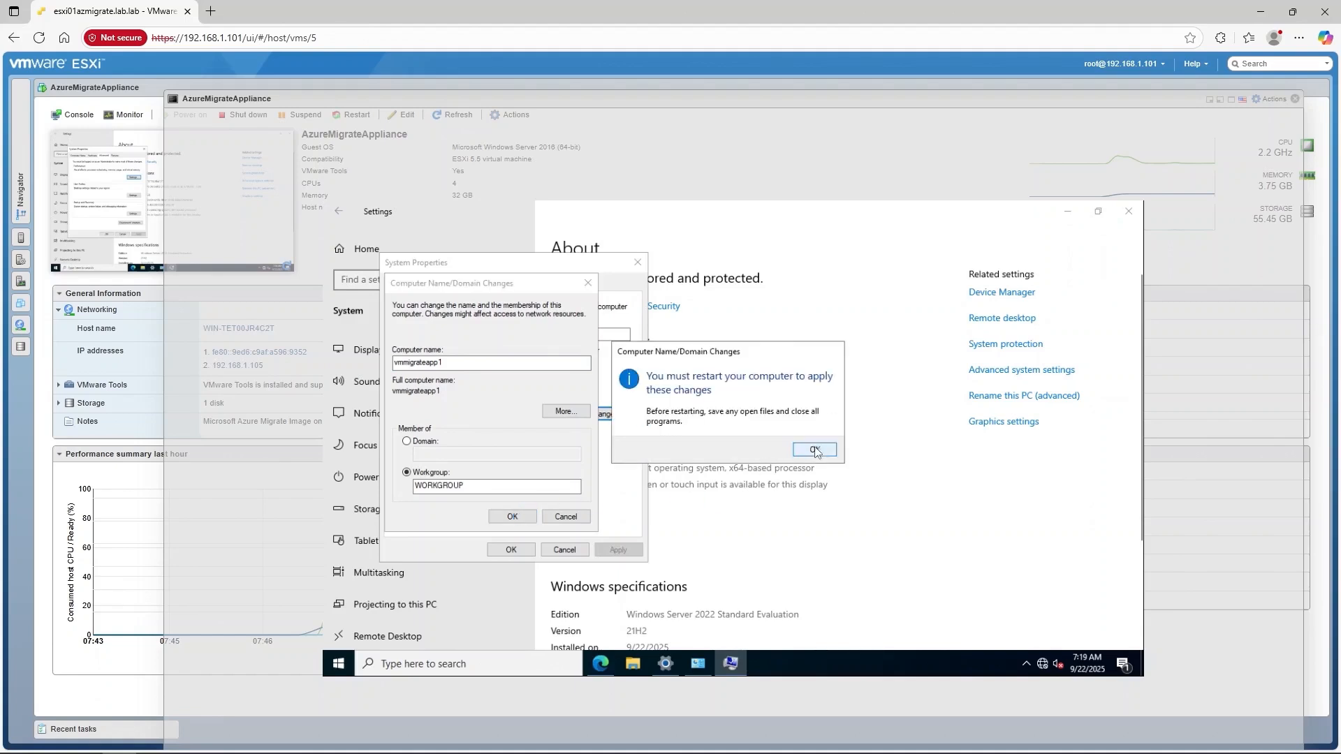
click(817, 448)
click(511, 550)
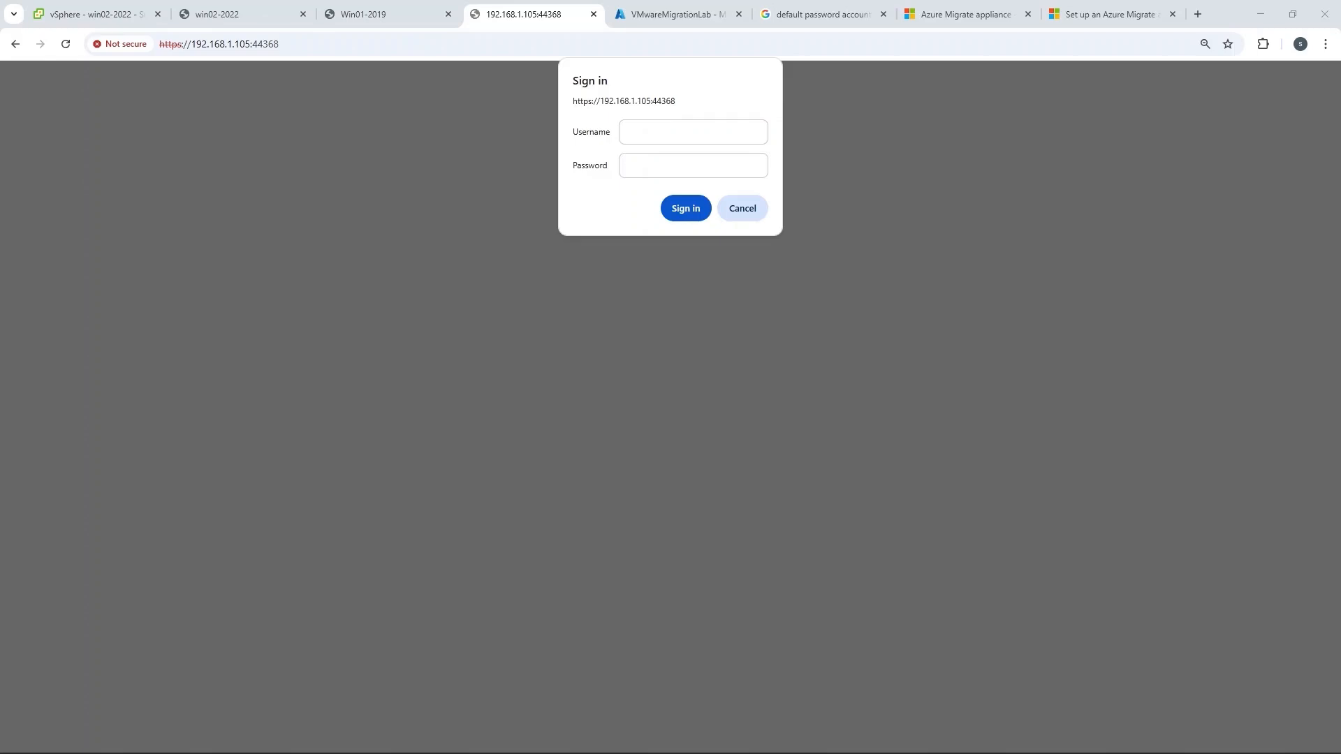
click(643, 132)
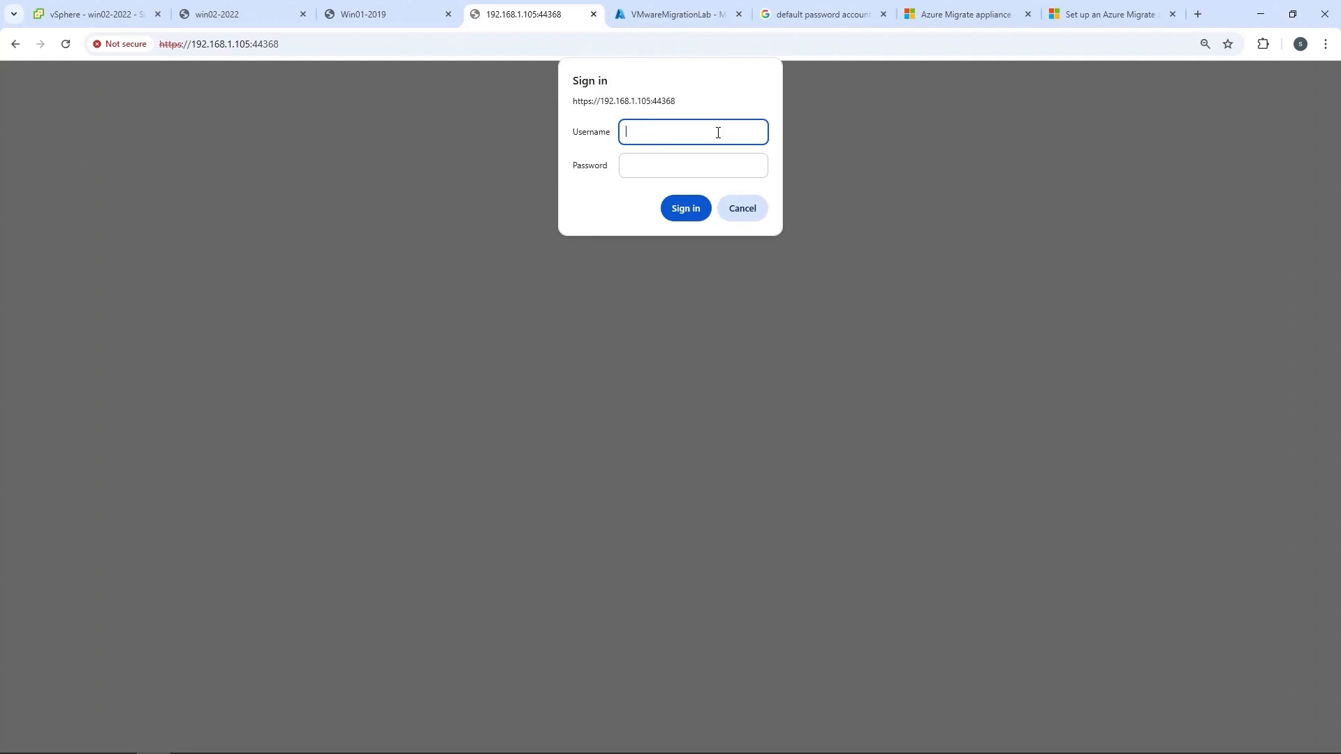
text(localsvc)
key(Tab)
text(**********)
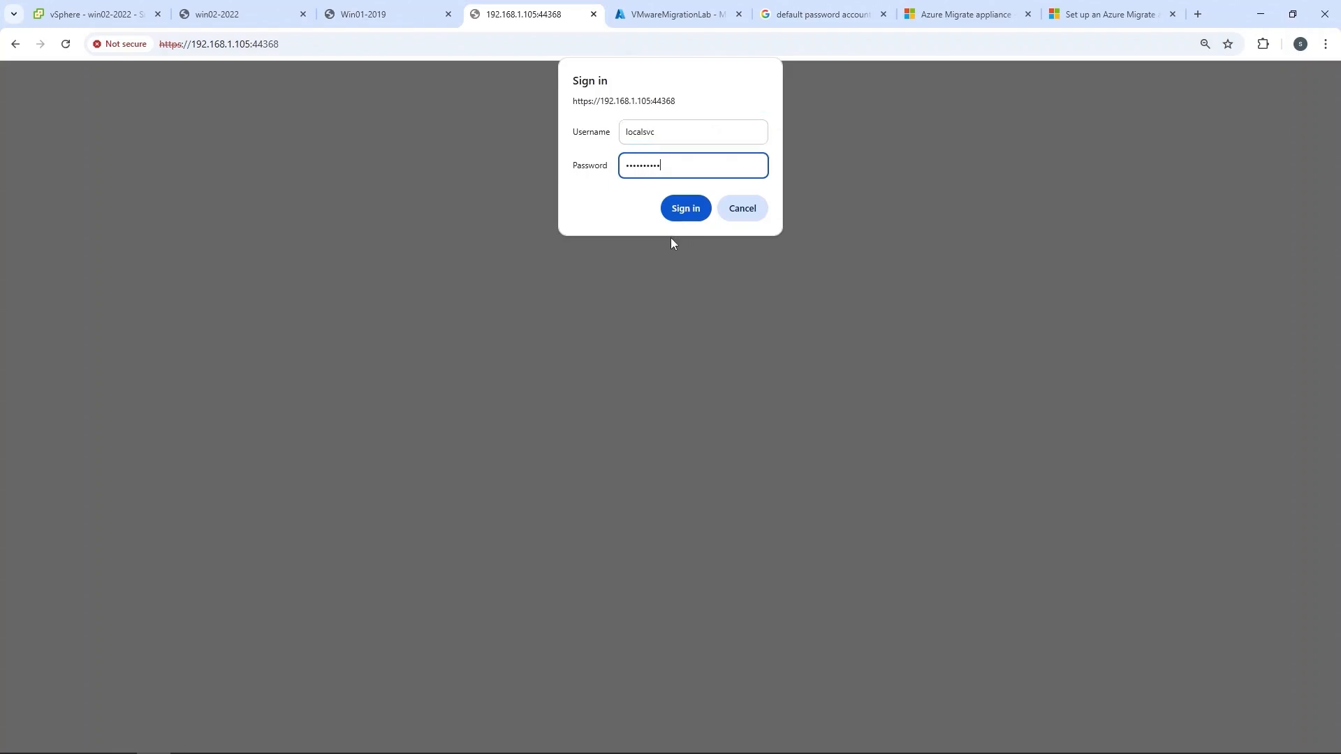
click(685, 209)
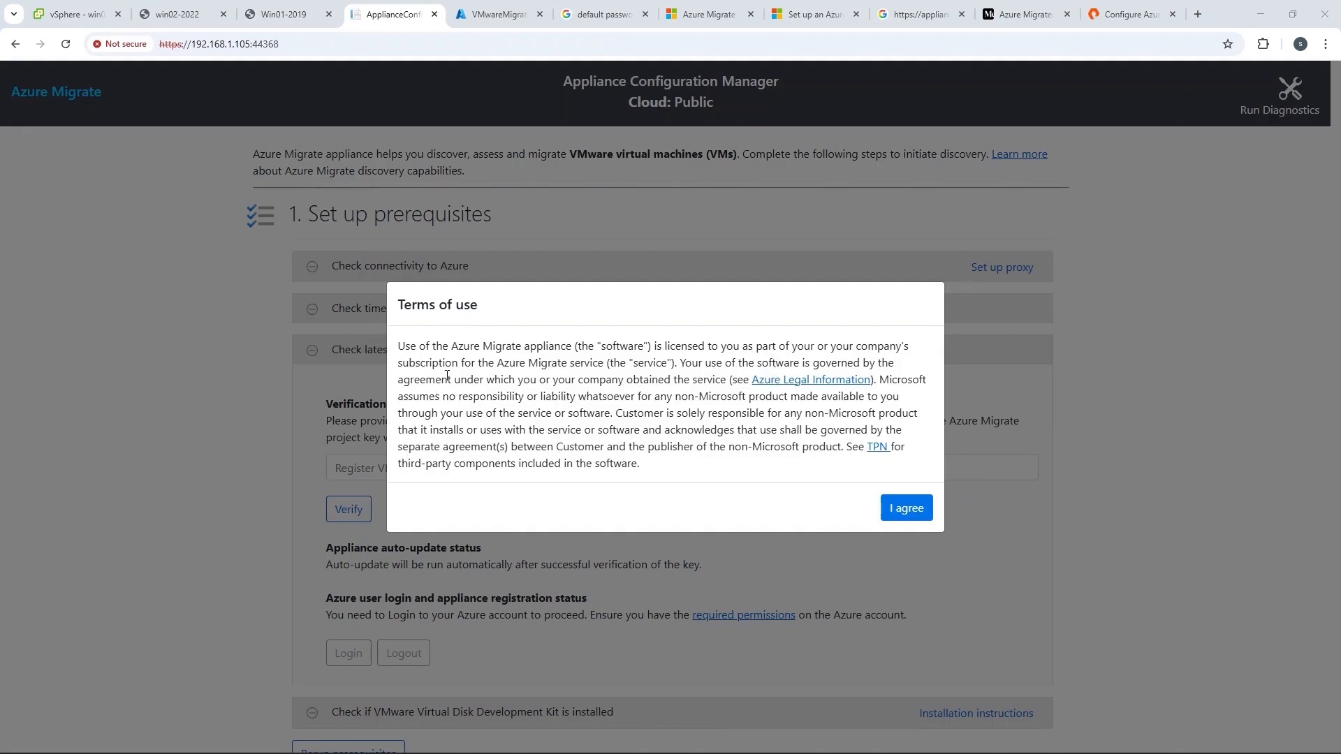
click(906, 509)
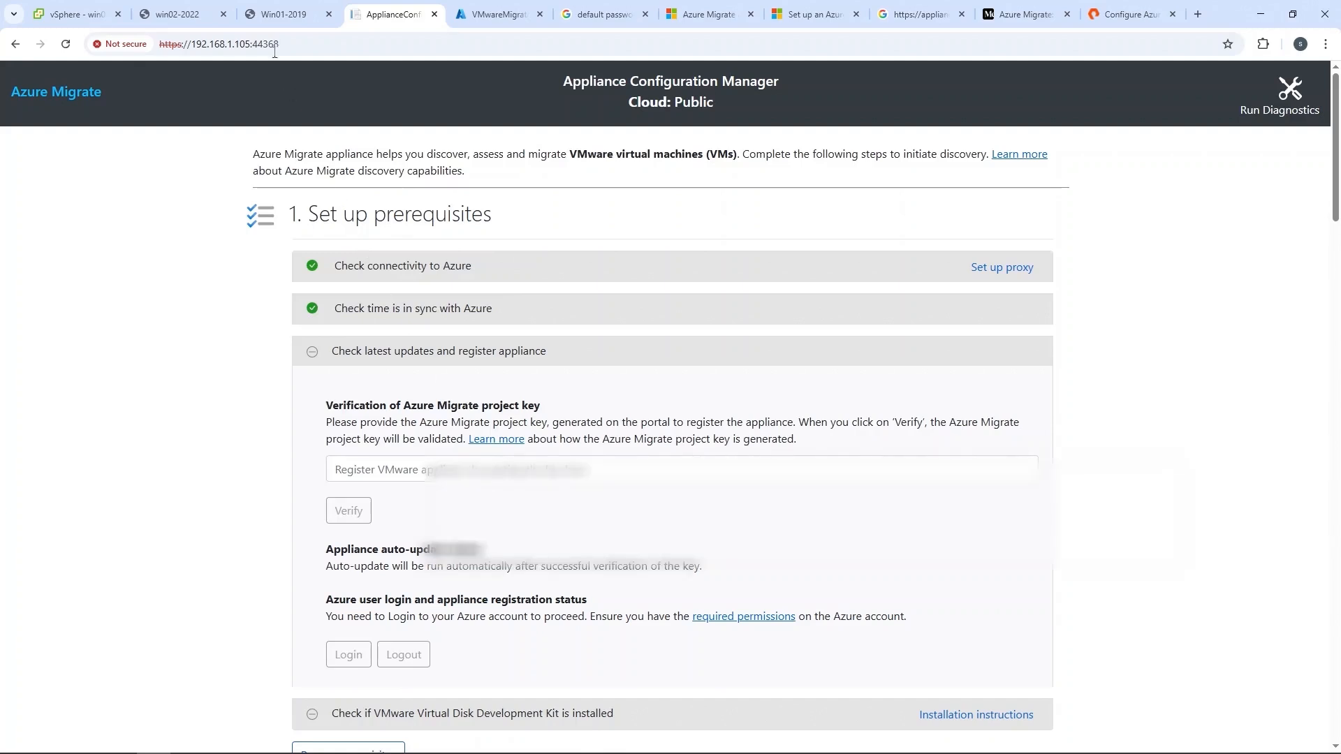
Step: Paste the Azure Migrate project key into the appliance registration section and verify it
click(275, 46)
click(373, 470)
key(ctrl+v)
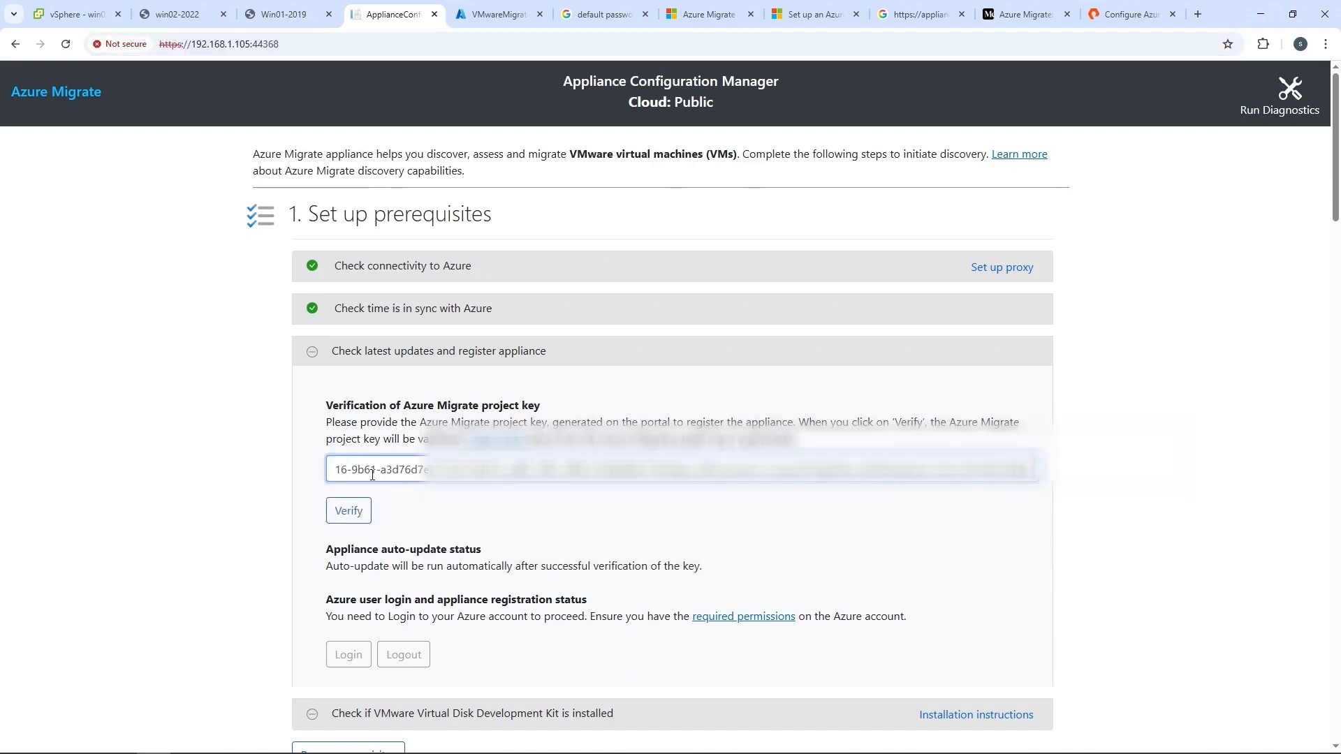
click(349, 511)
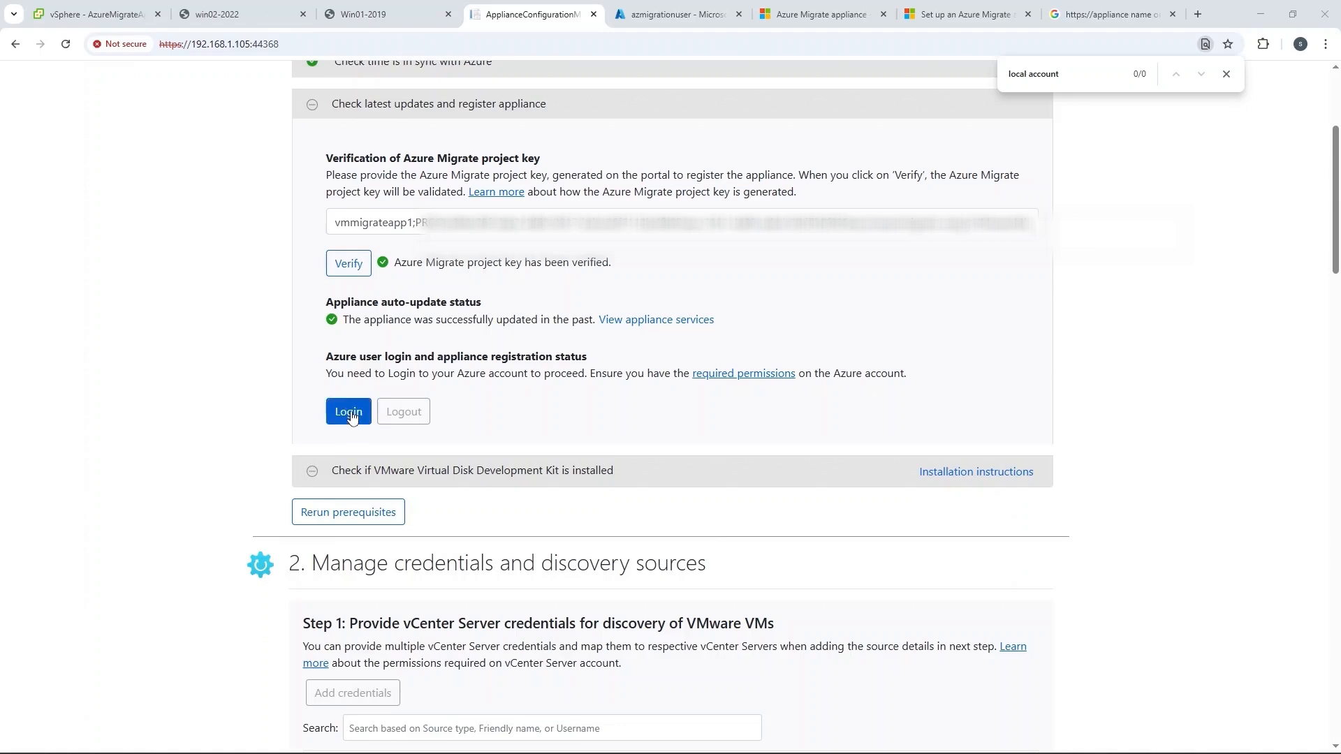
Step: Log the appliance in to Azure by pasting the device code and choosing the migration user's account, and close the sign-in page
drag(324, 302, 597, 319)
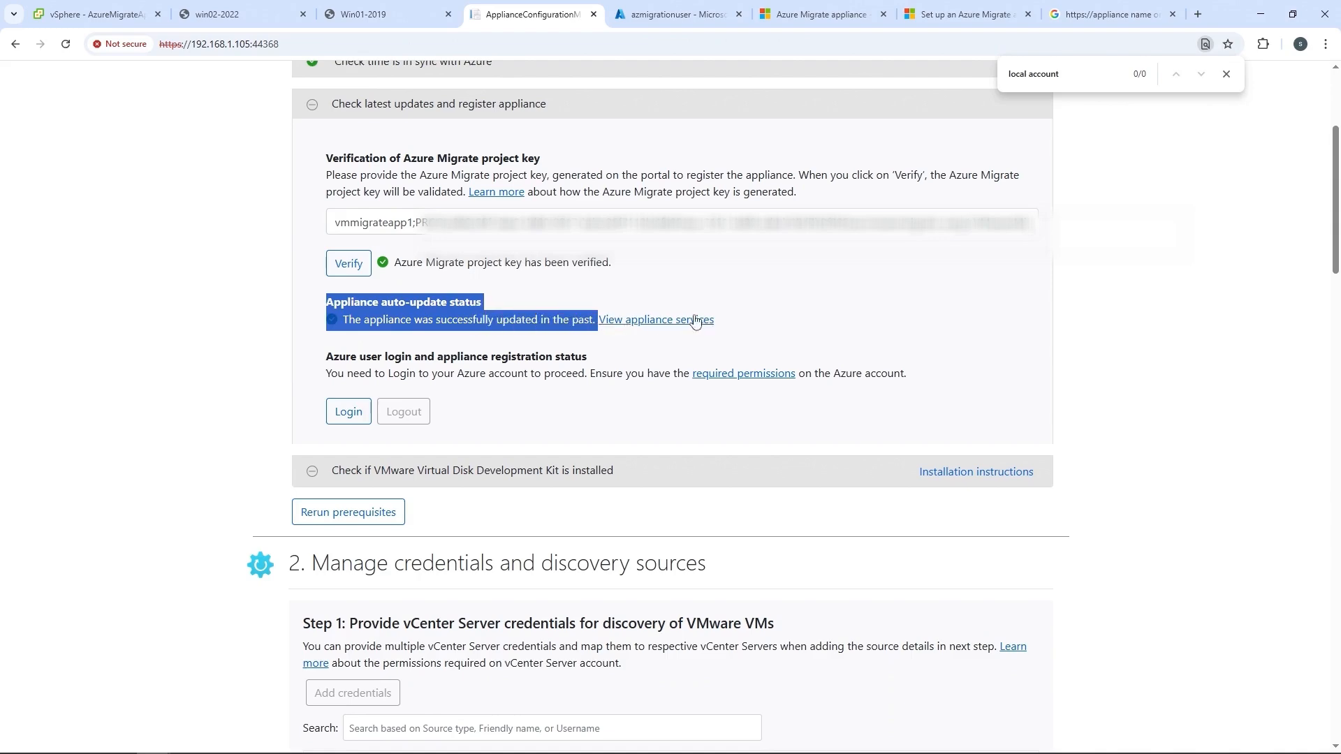
click(735, 373)
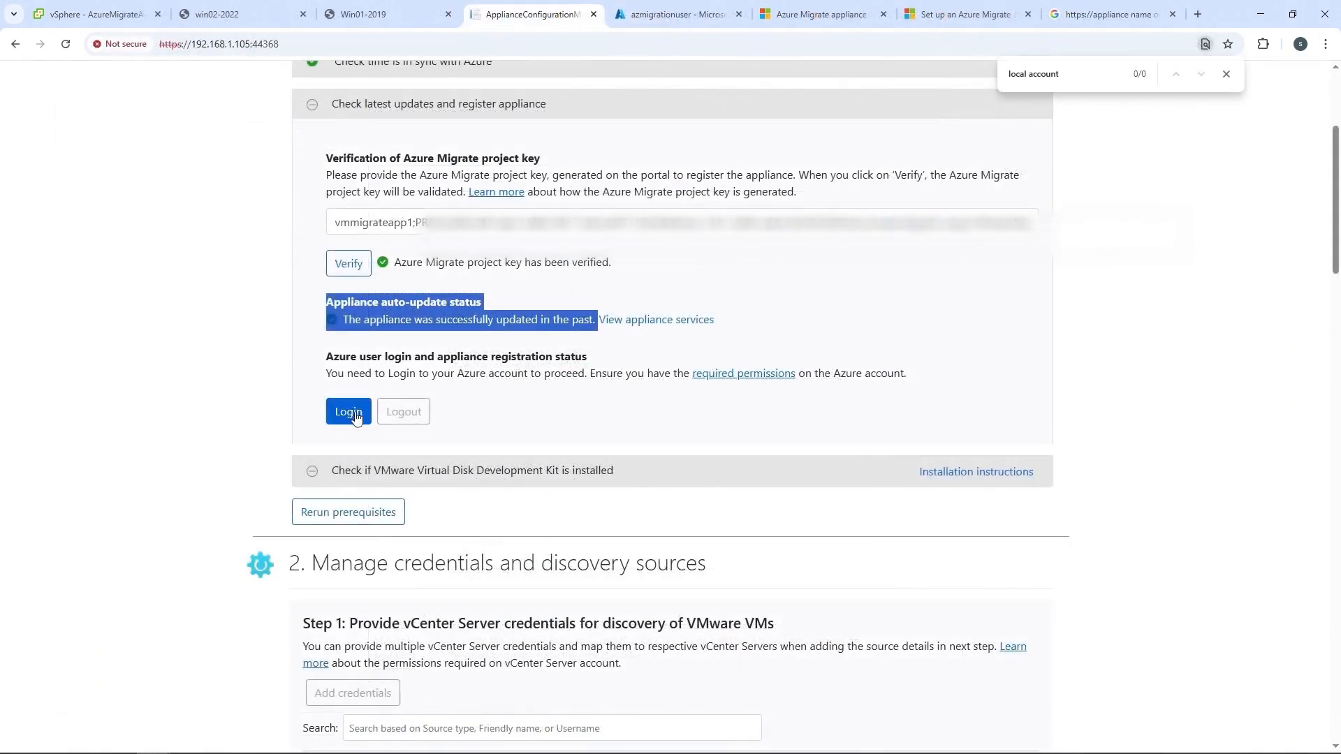
click(348, 412)
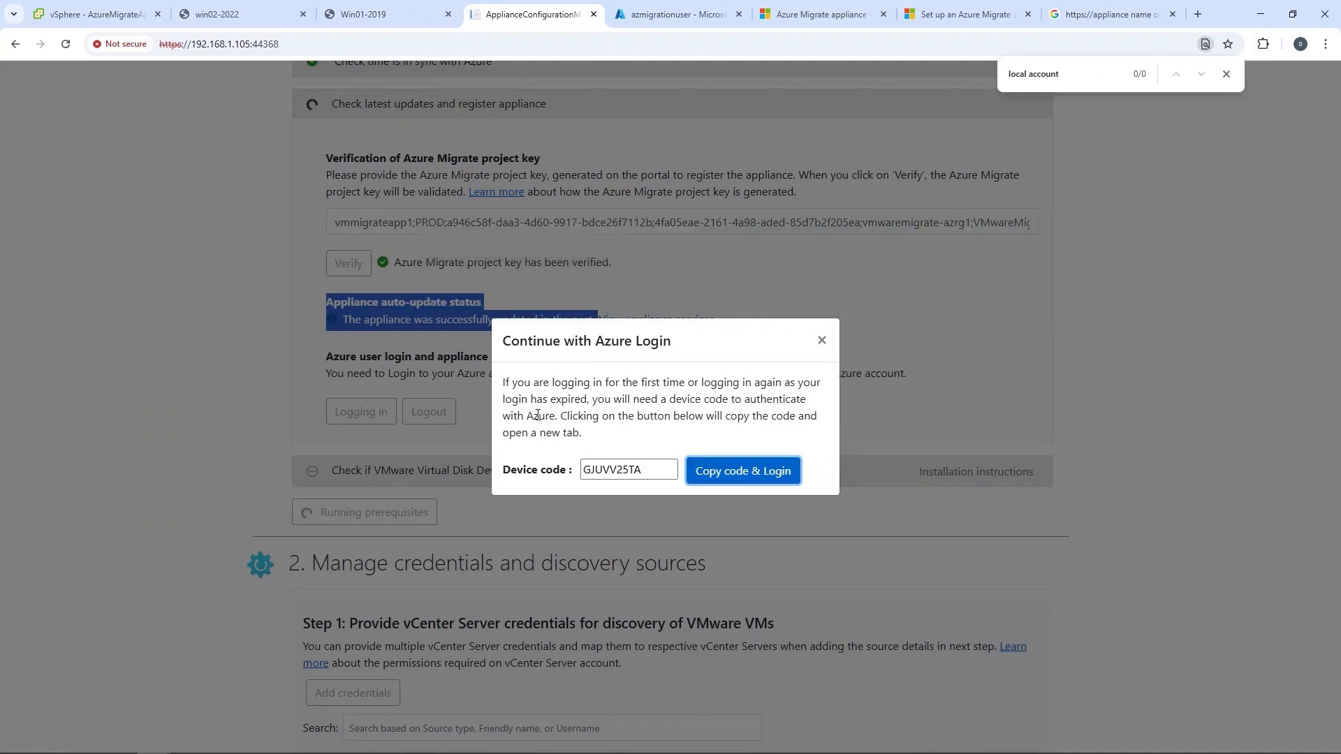
click(718, 478)
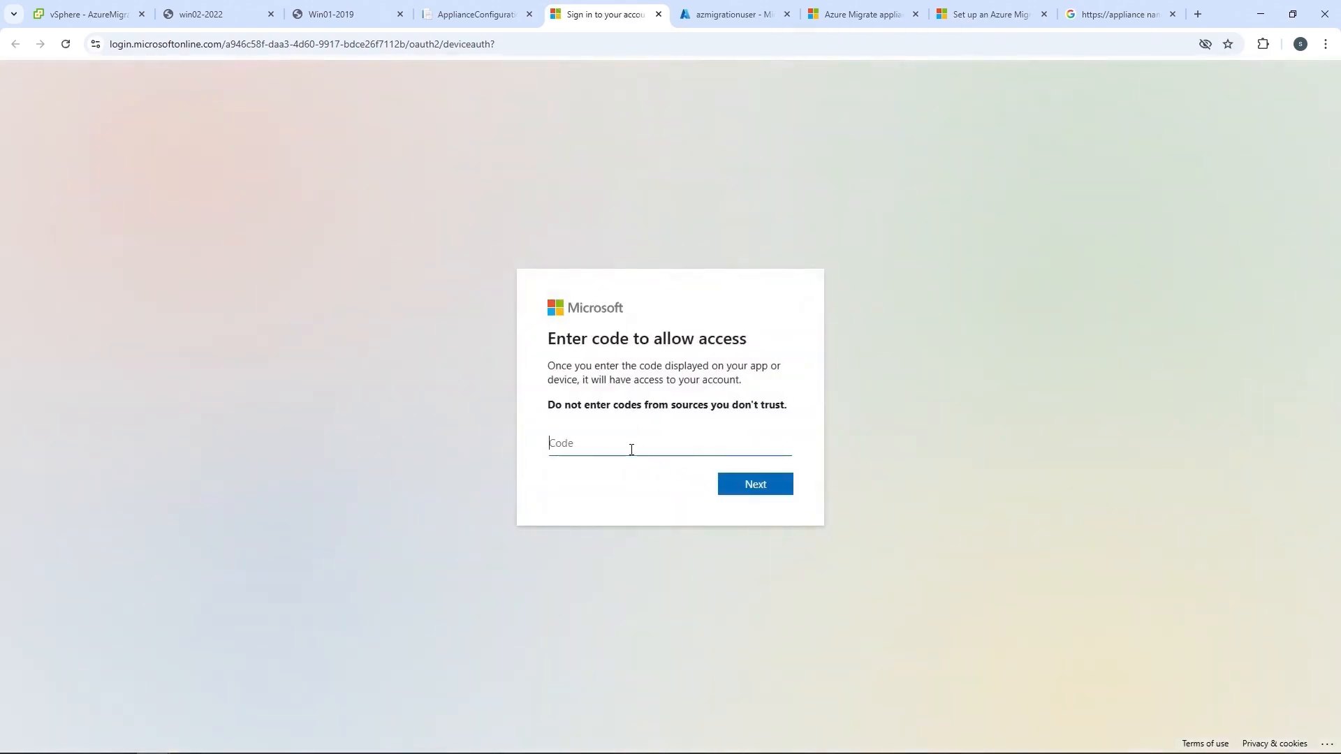
key(ctrl+v)
click(748, 489)
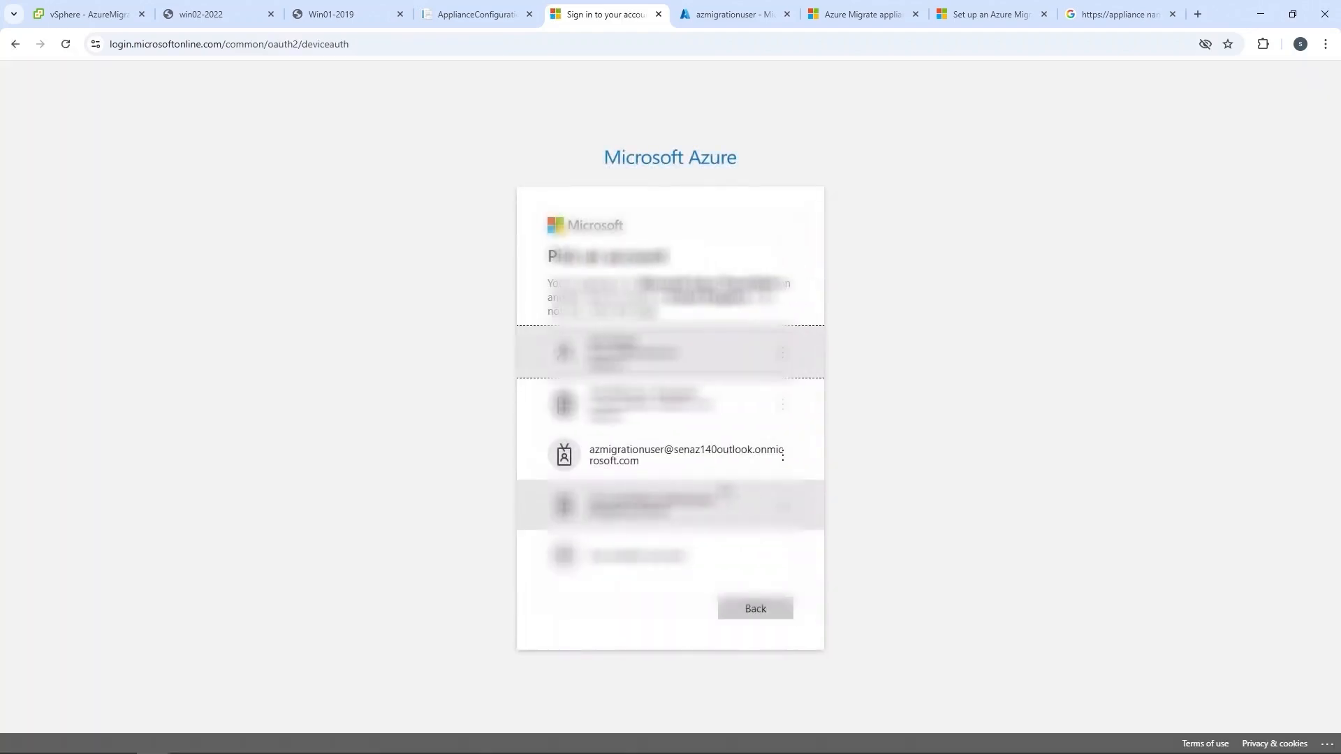
click(679, 467)
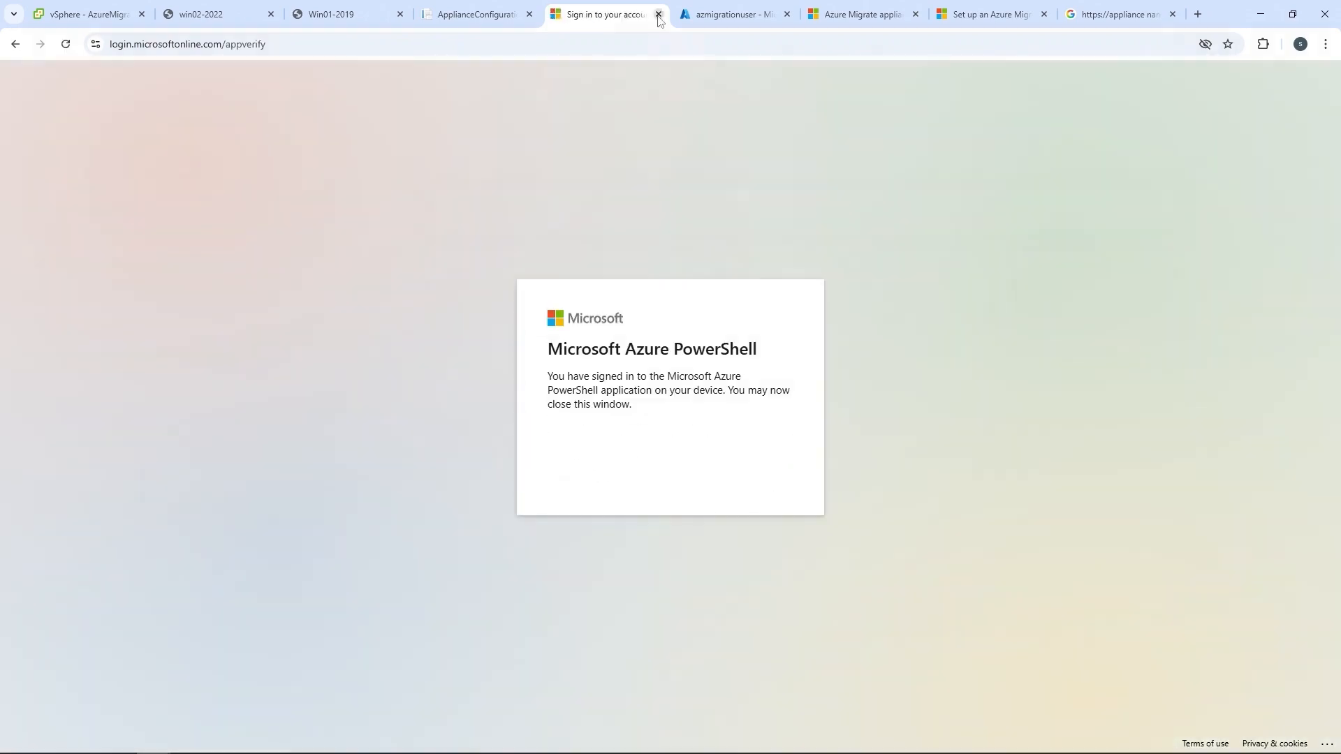
click(658, 14)
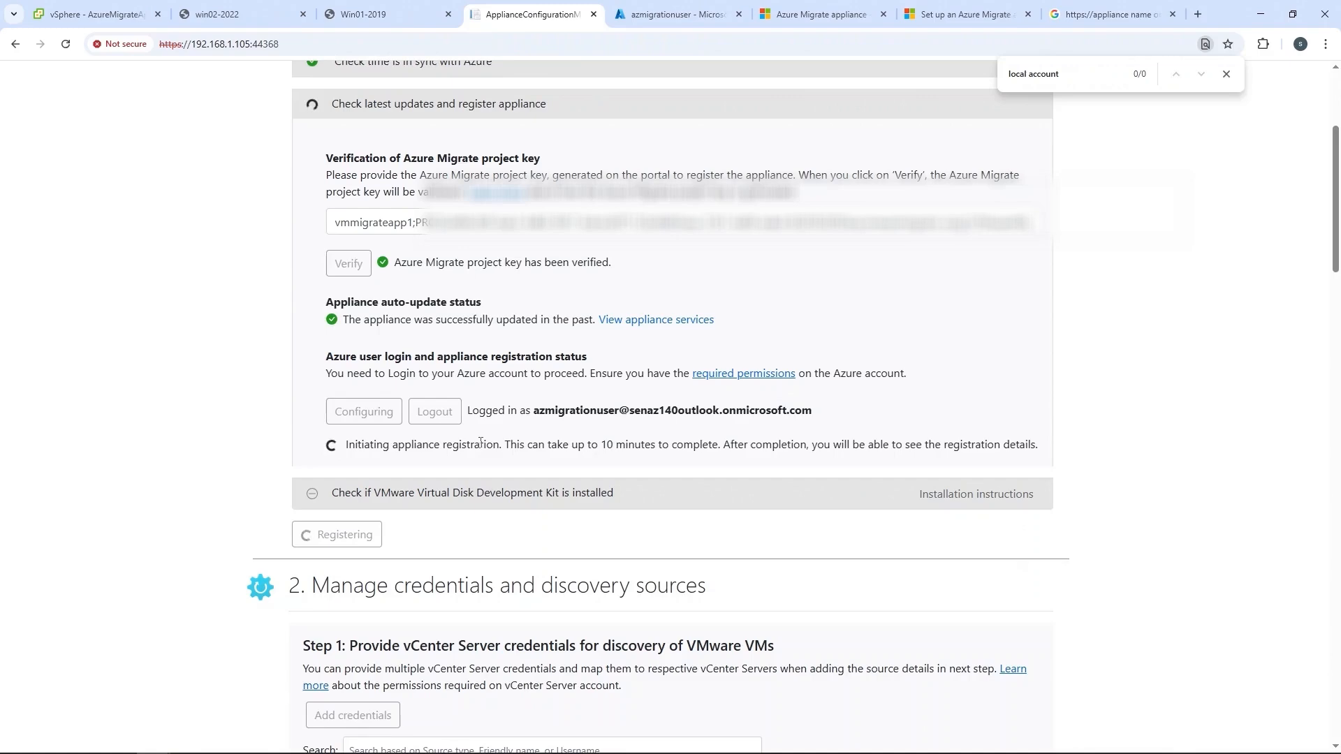
Step: Review the appliance registration status and the VMware Virtual Disk Development Kit check, and open the kit's download page
drag(347, 444, 1051, 448)
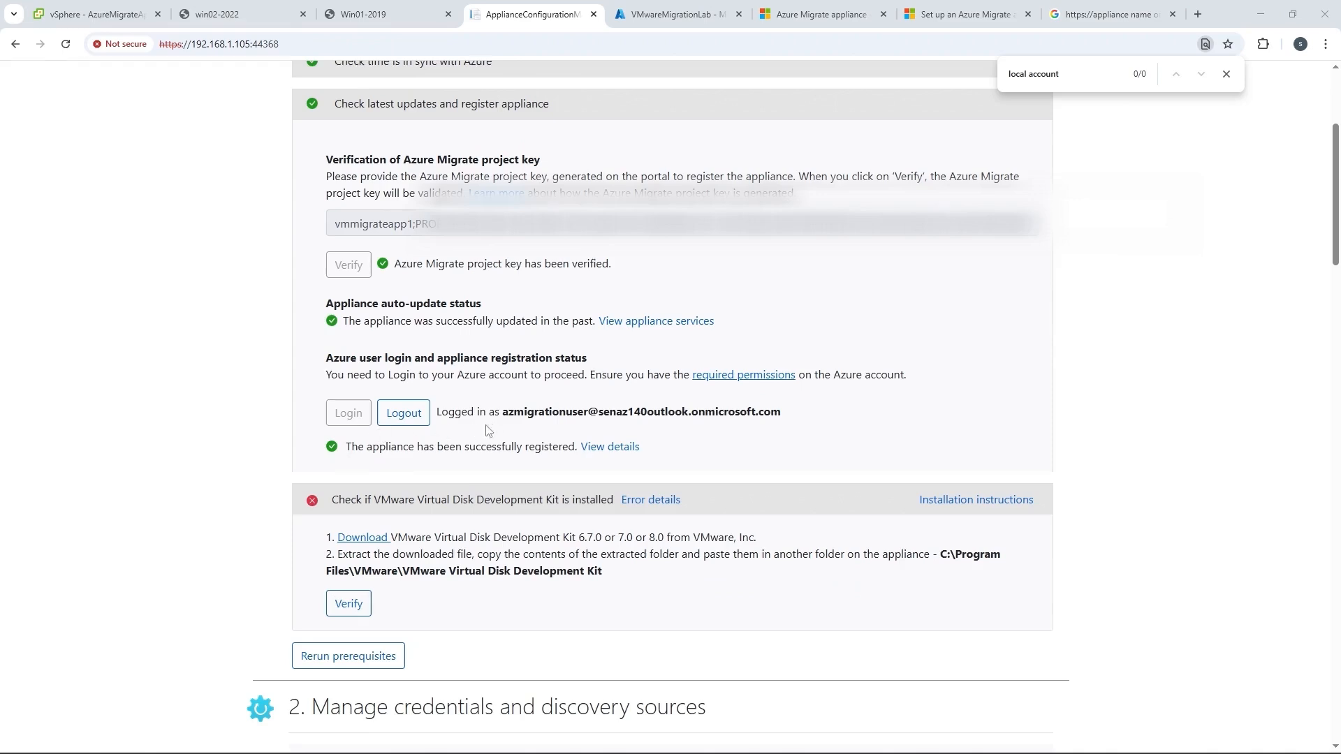
drag(333, 495, 608, 500)
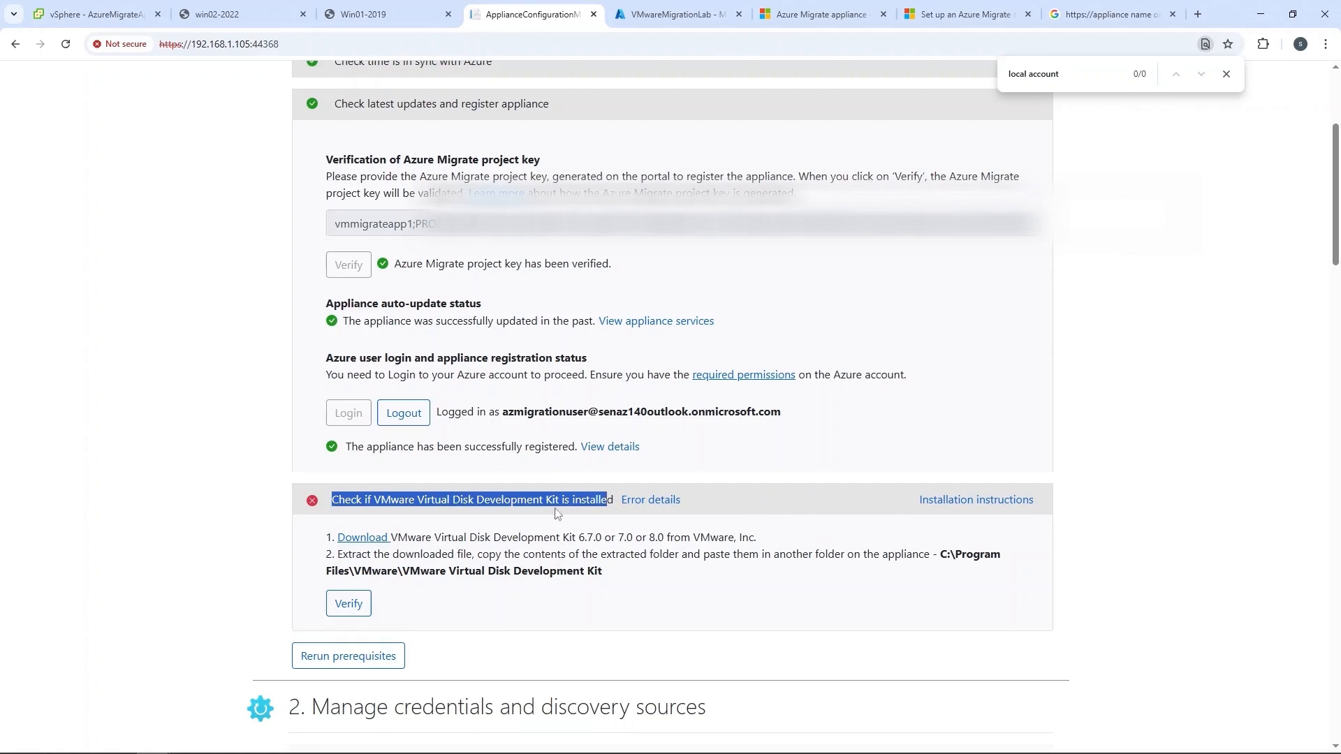
scroll(545, 513, down, 2)
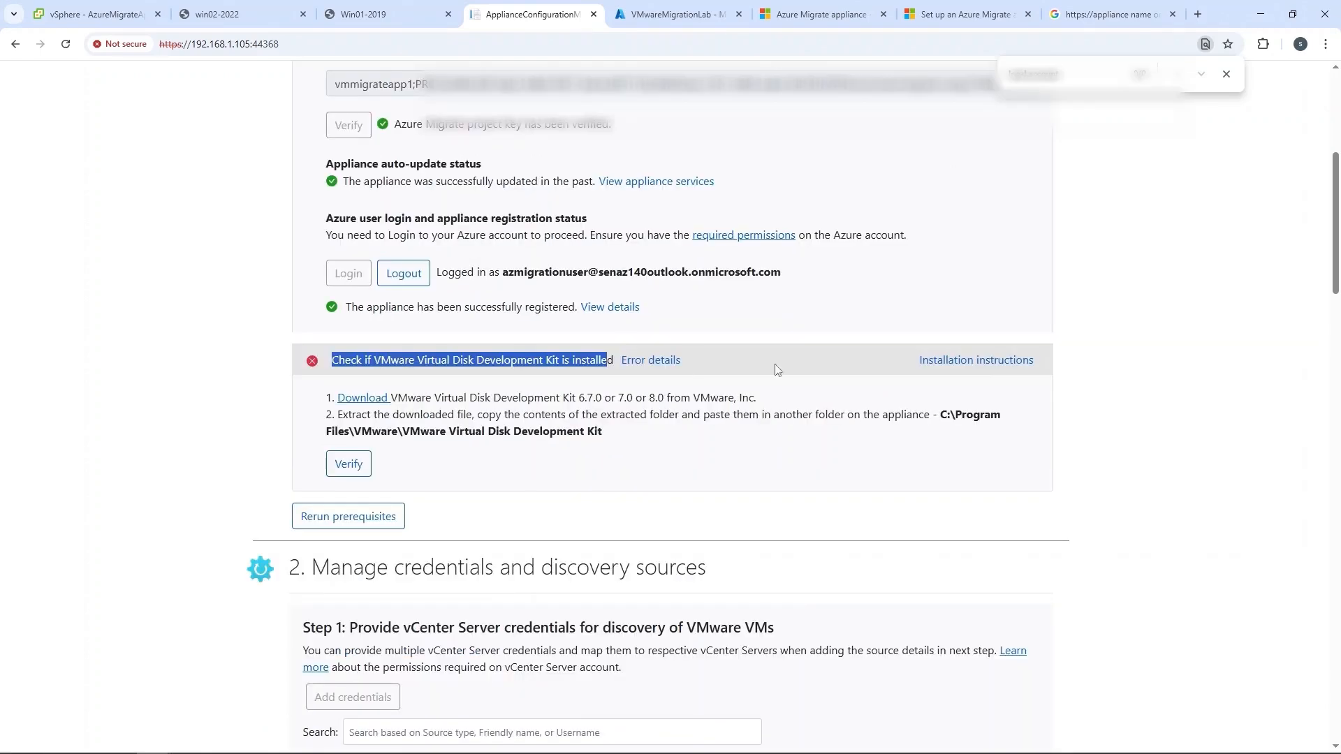
click(364, 398)
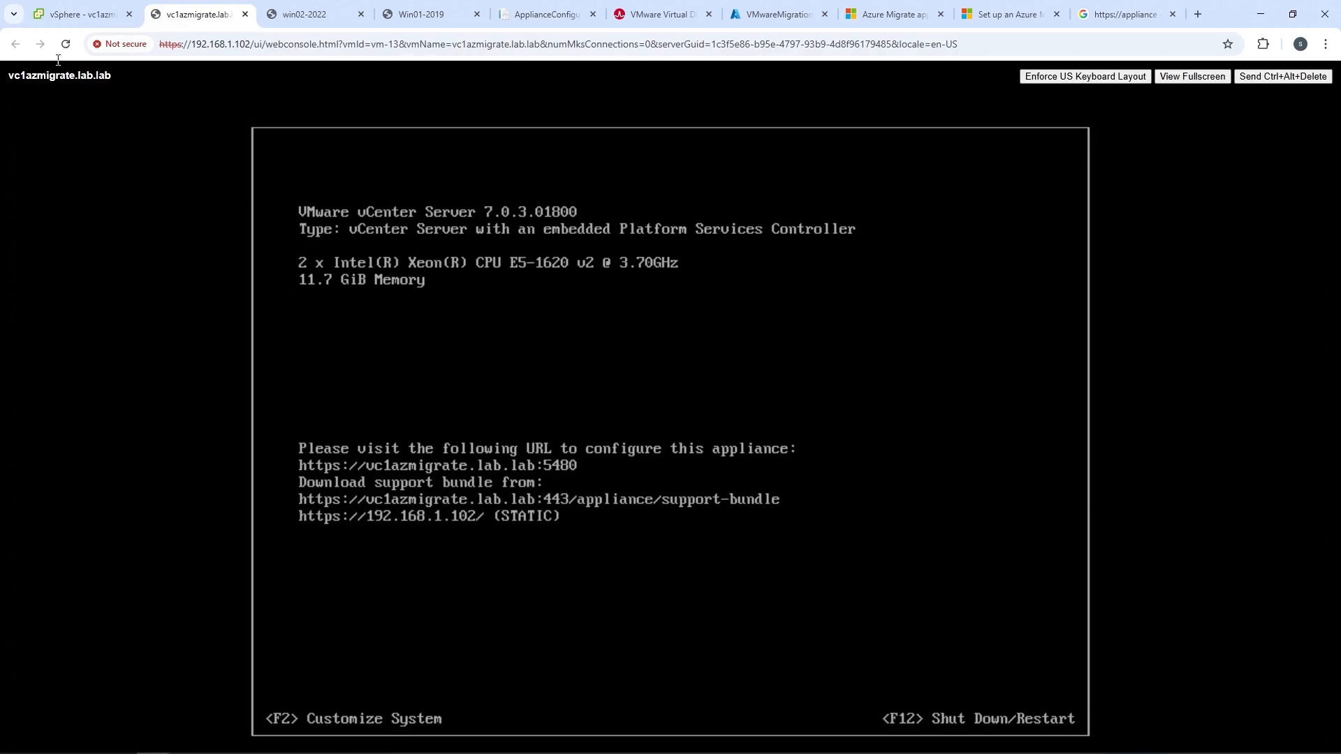
Step: Check the vSphere Client version in the About VMware vSphere information
click(94, 19)
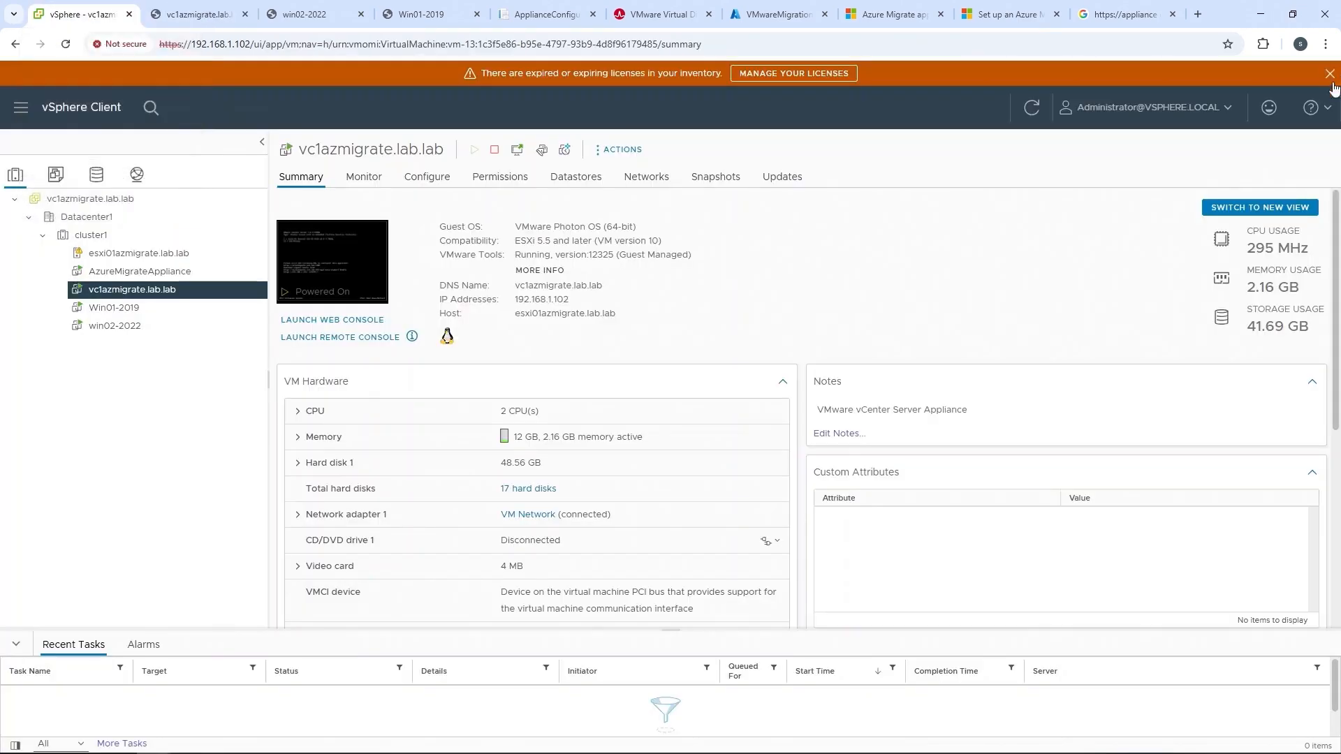
click(1315, 108)
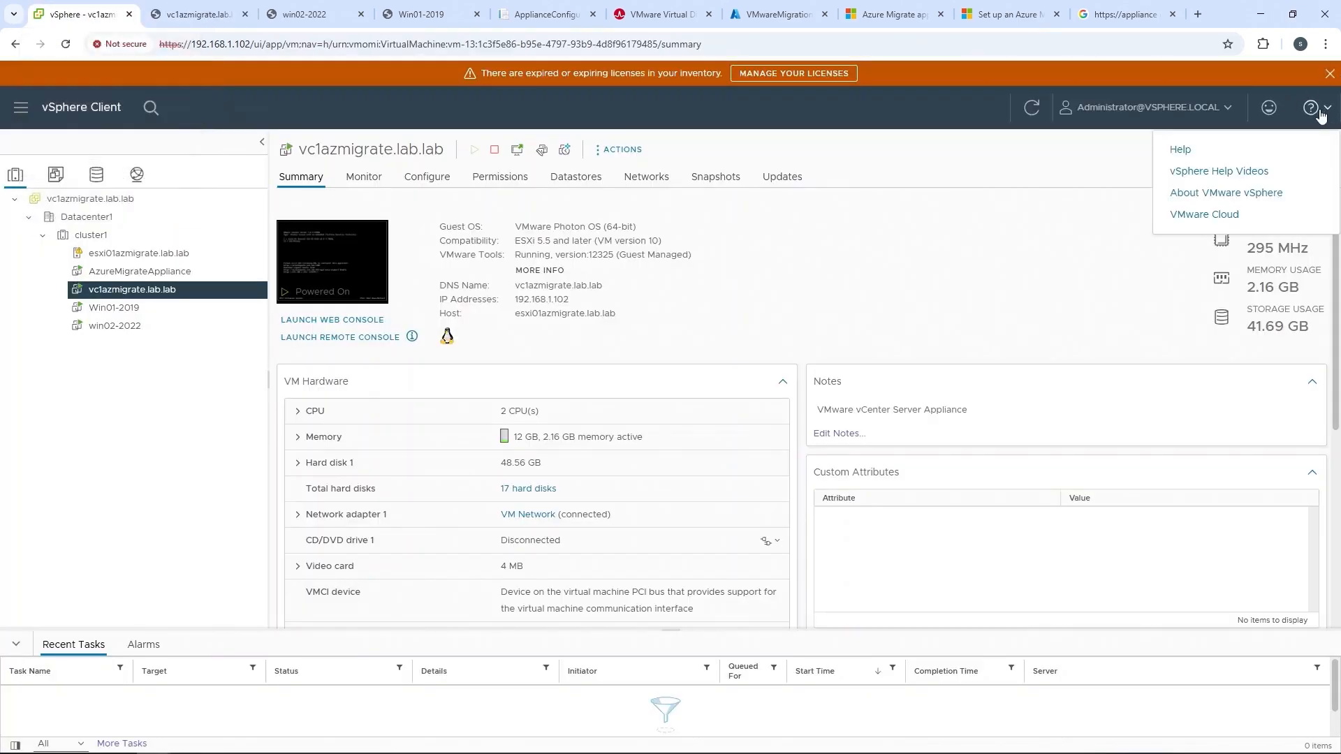
click(1262, 195)
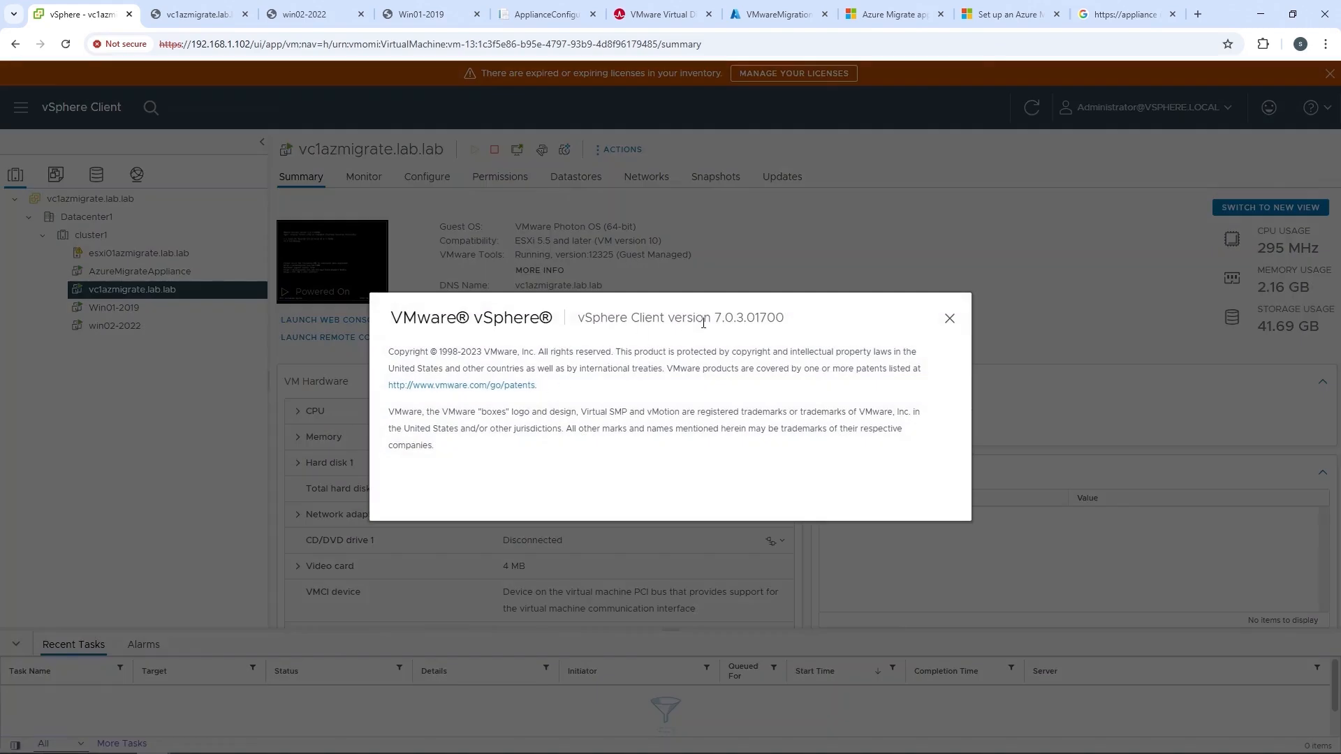
drag(714, 318, 787, 324)
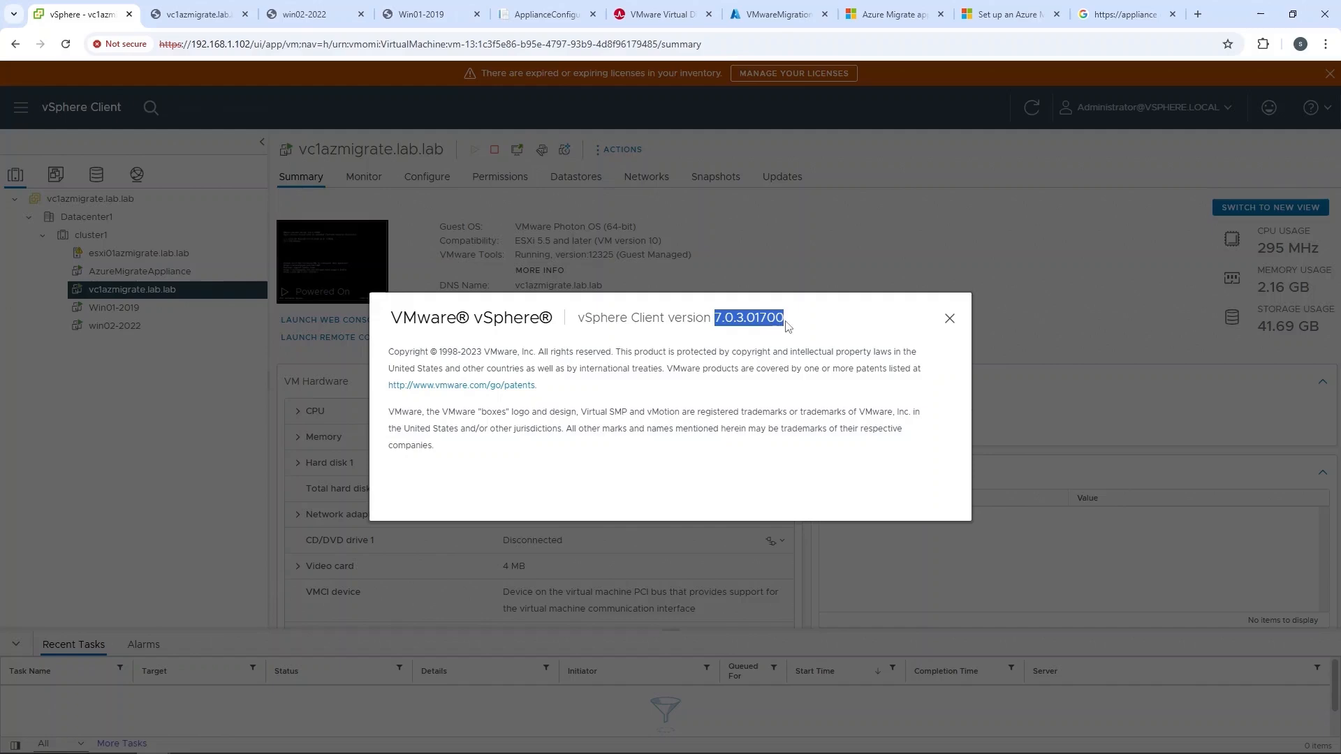
Step: Download the Virtual Disk Development Kit 7.0.3.1 for Windows from the Broadcom developer page and save the file
click(656, 14)
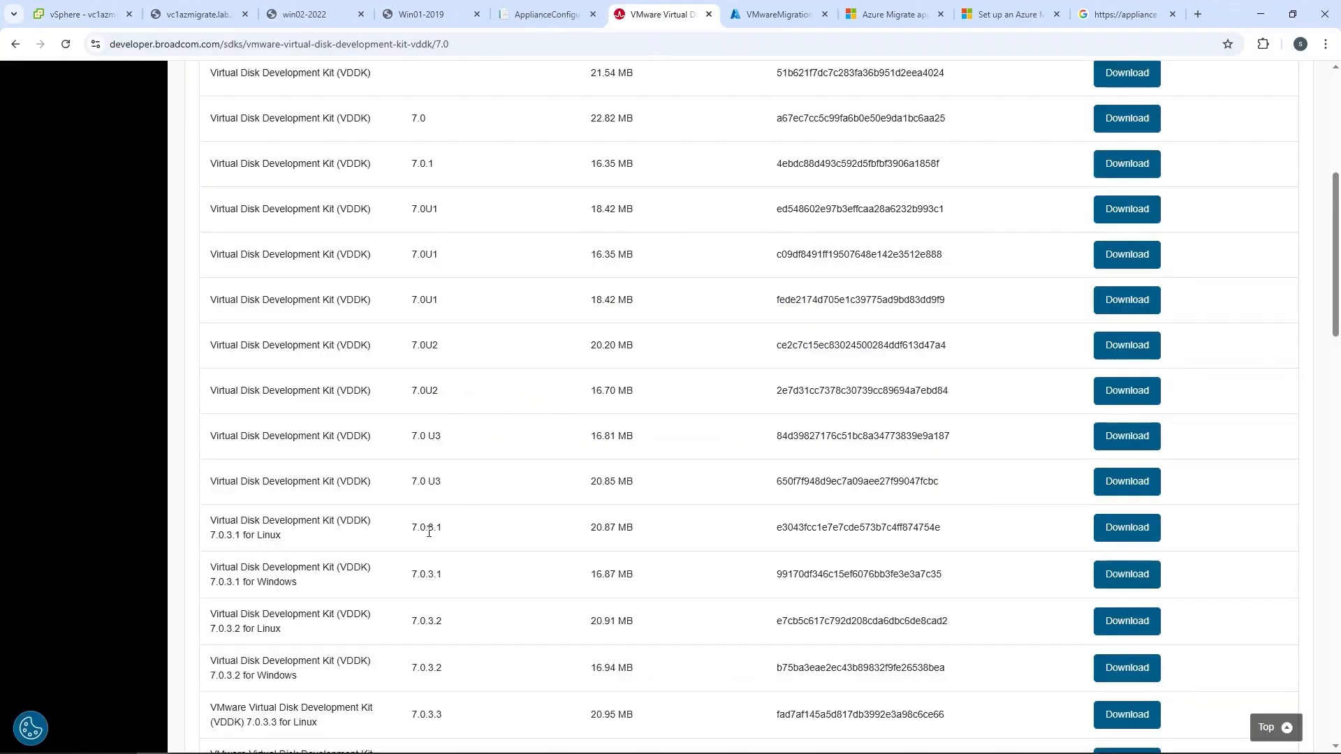
drag(251, 581, 308, 570)
click(1114, 578)
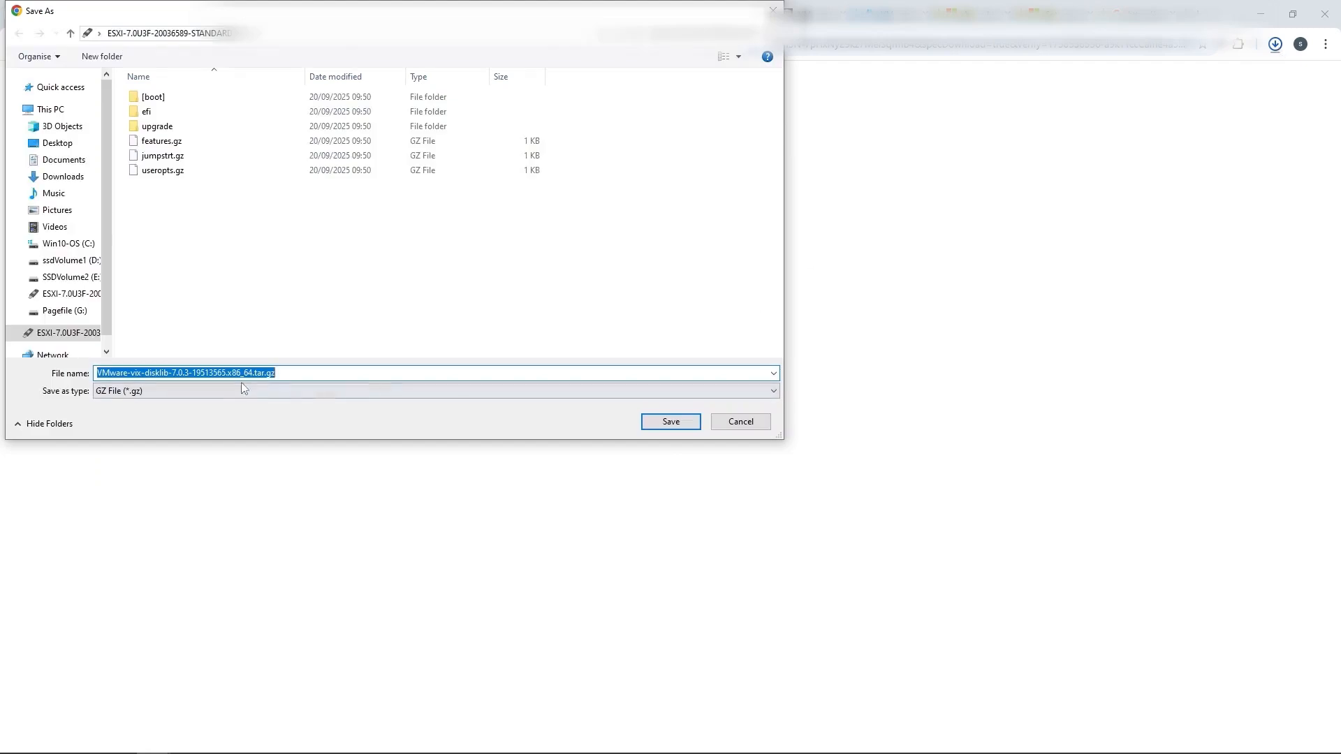
click(672, 425)
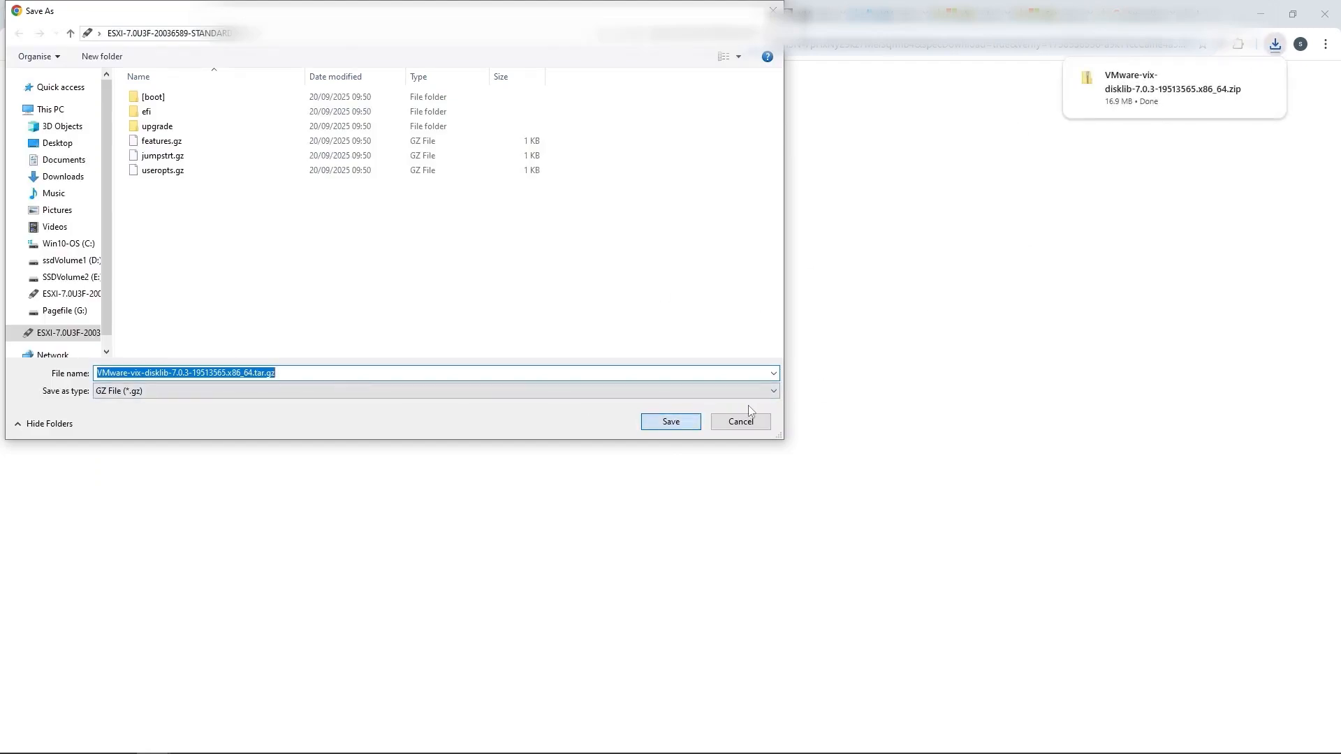
click(687, 425)
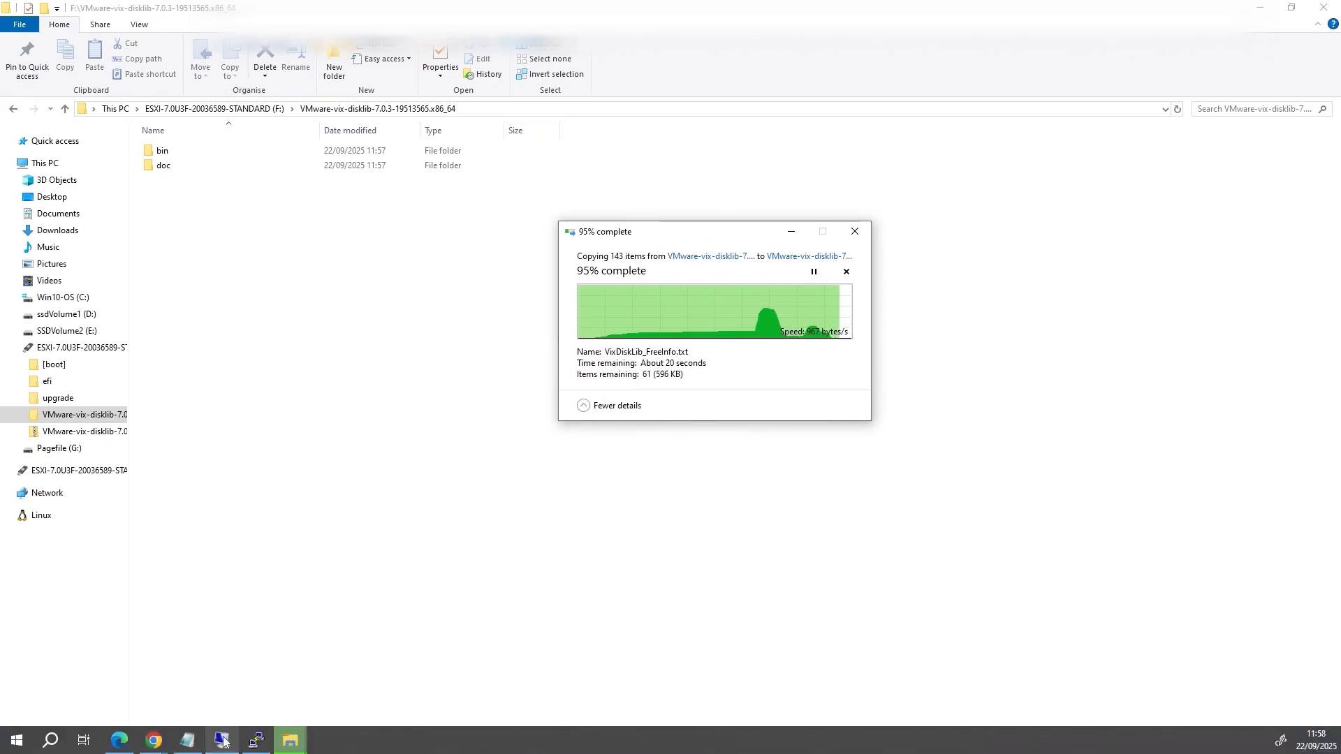
Step: Check the required kit path on the appliance page and open C:\Program Files\VMware\VMware Virtual Disk Development Kit in the 192.168.1.105 remote session
mouse_move(224, 742)
click(222, 688)
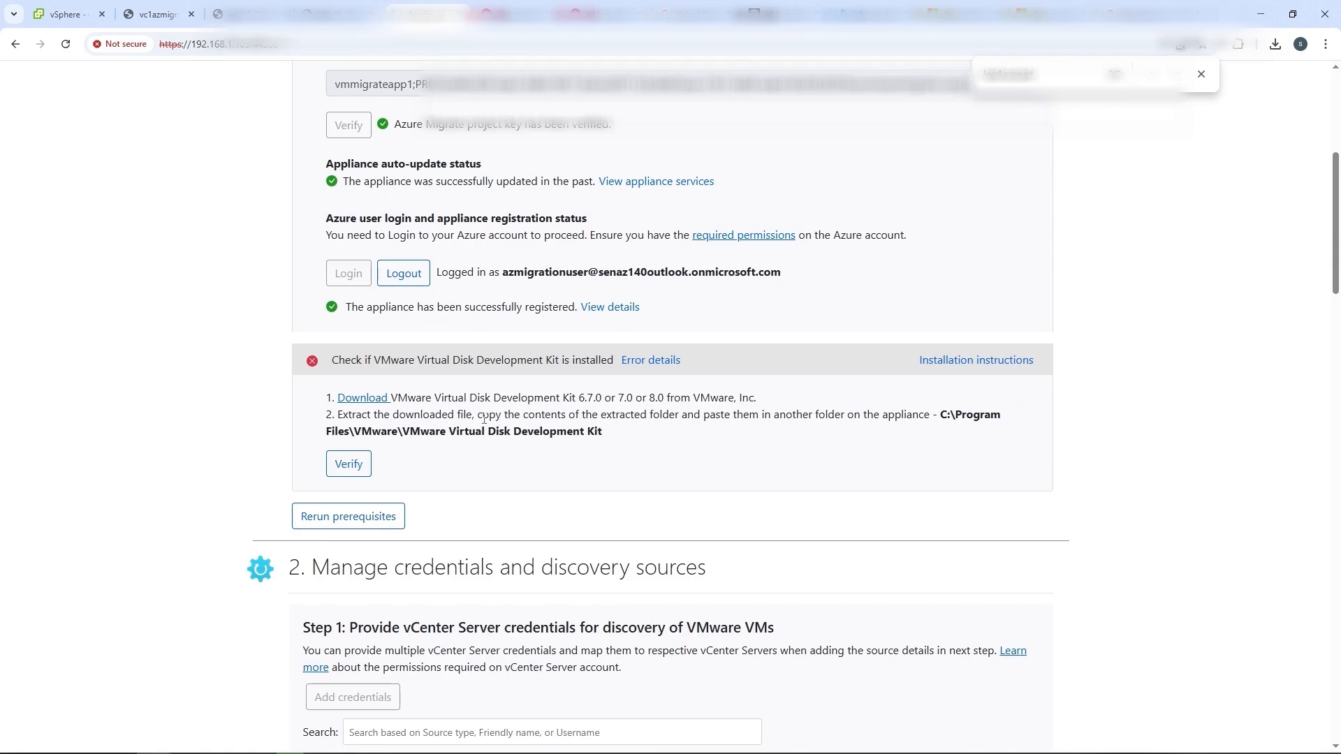
drag(603, 432, 941, 413)
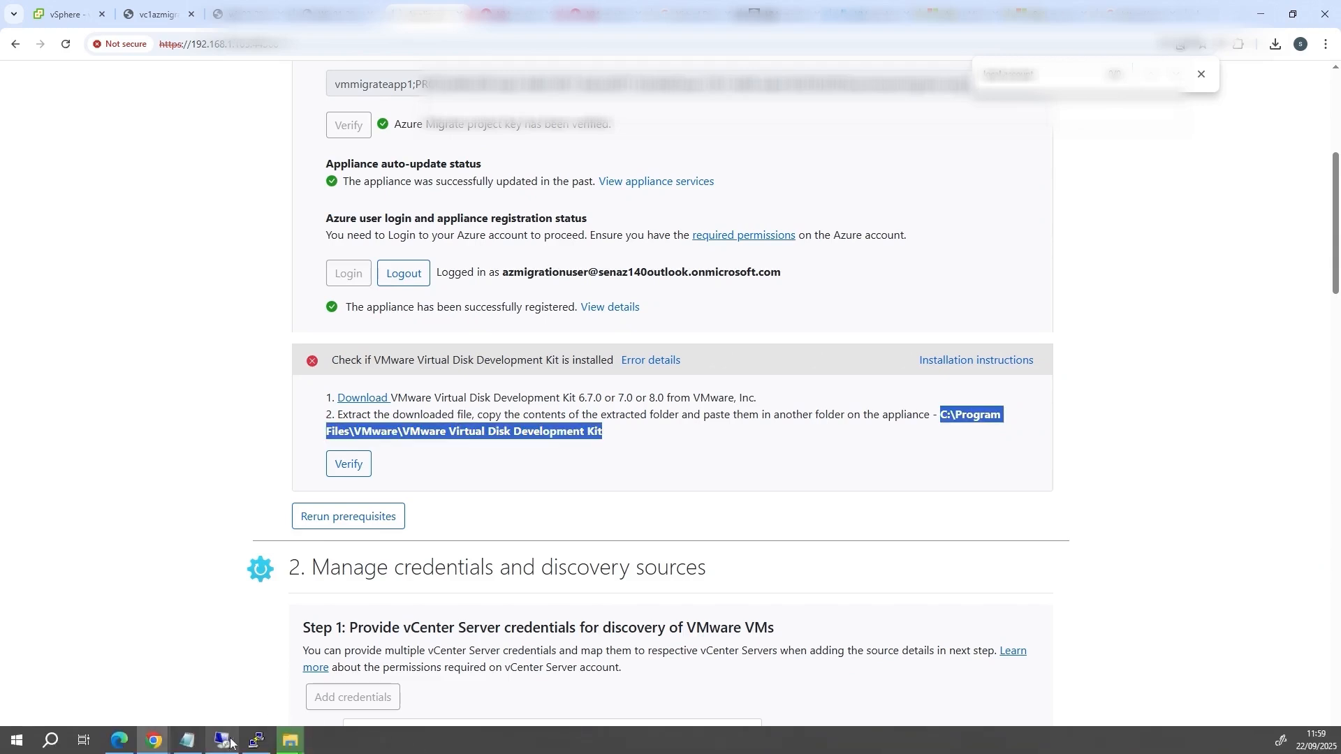
mouse_move(292, 743)
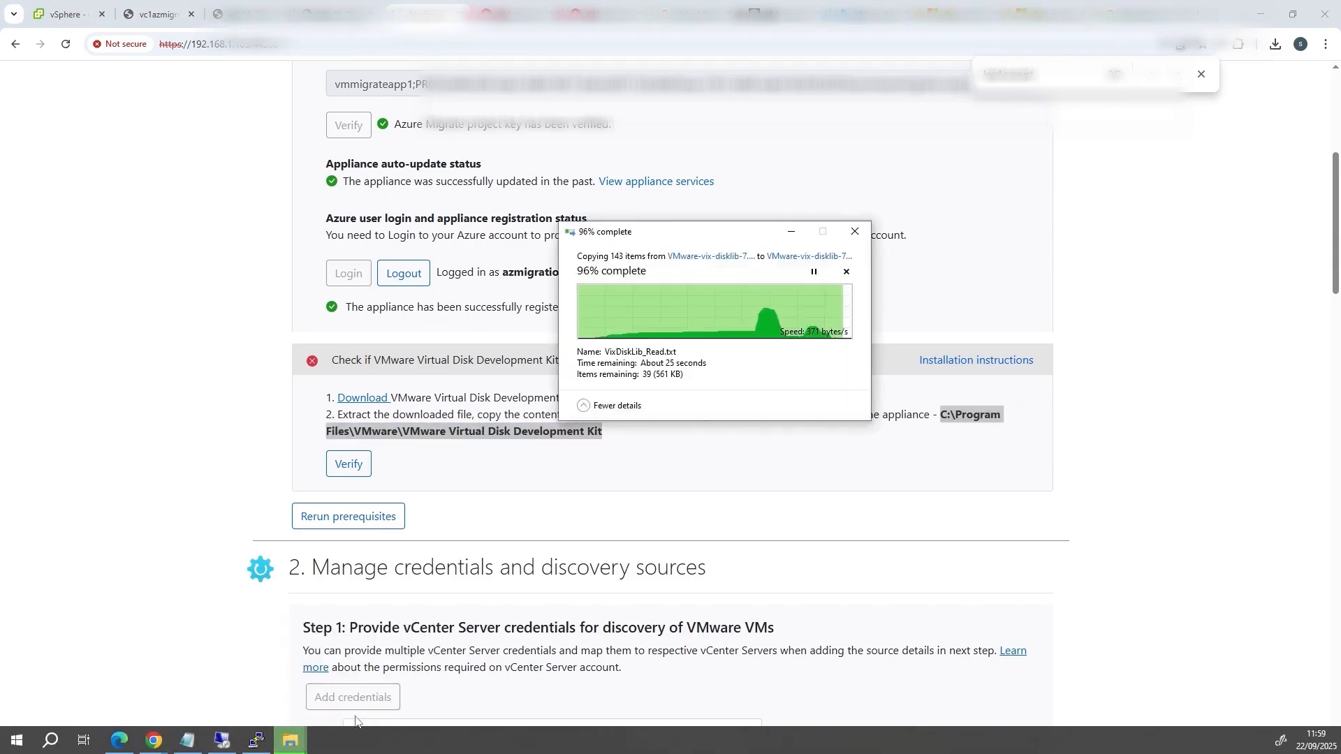
click(210, 671)
click(1140, 653)
click(473, 680)
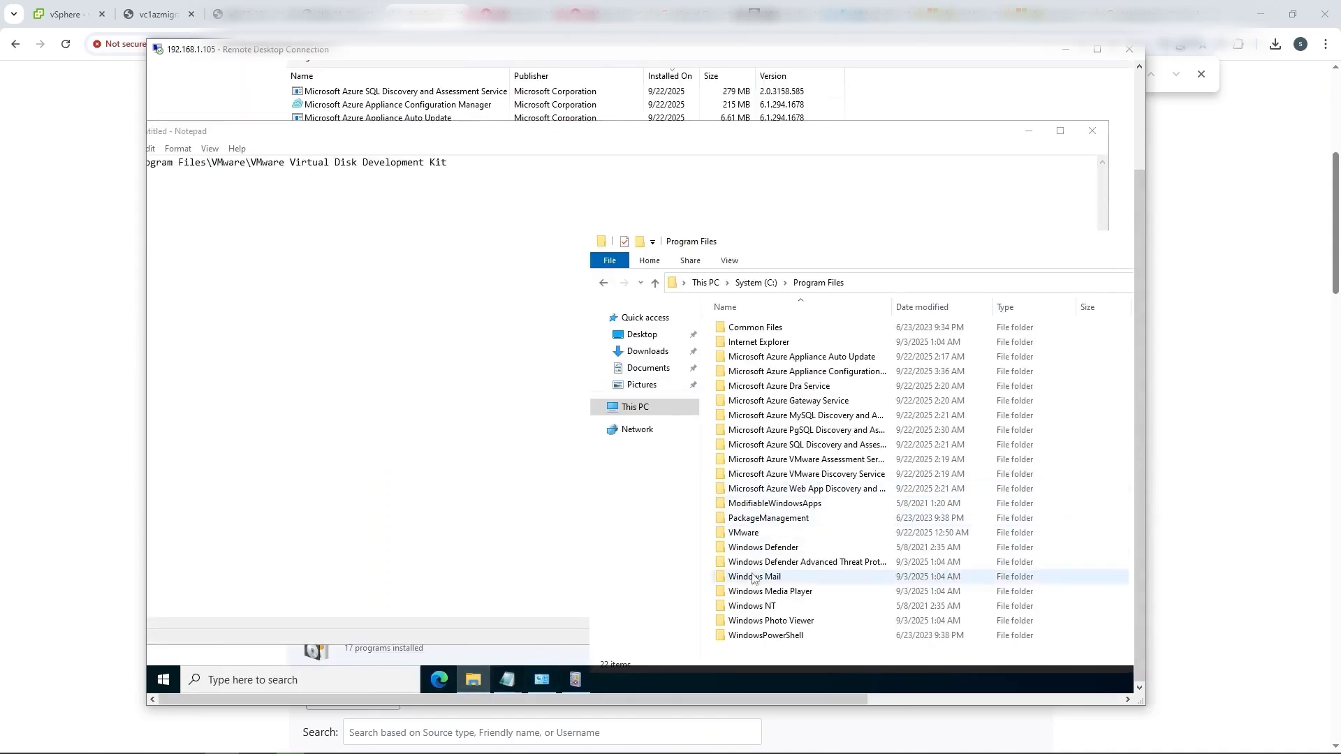
double_click(748, 535)
double_click(826, 344)
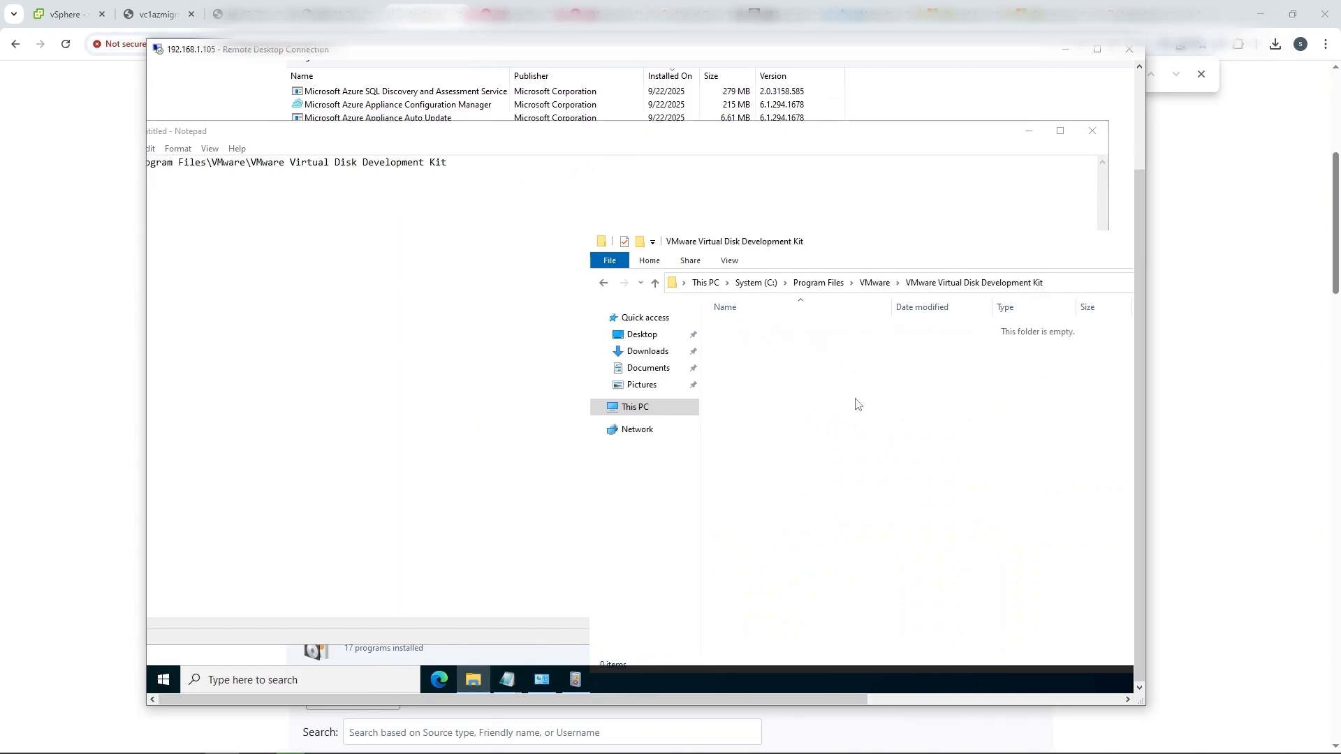
Step: Copy all contents of the extracted VMware-vix-disklib-7.0.3-19513565.x86_64 folder into the appliance's VMware Virtual Disk Development Kit folder
drag(302, 312, 133, 148)
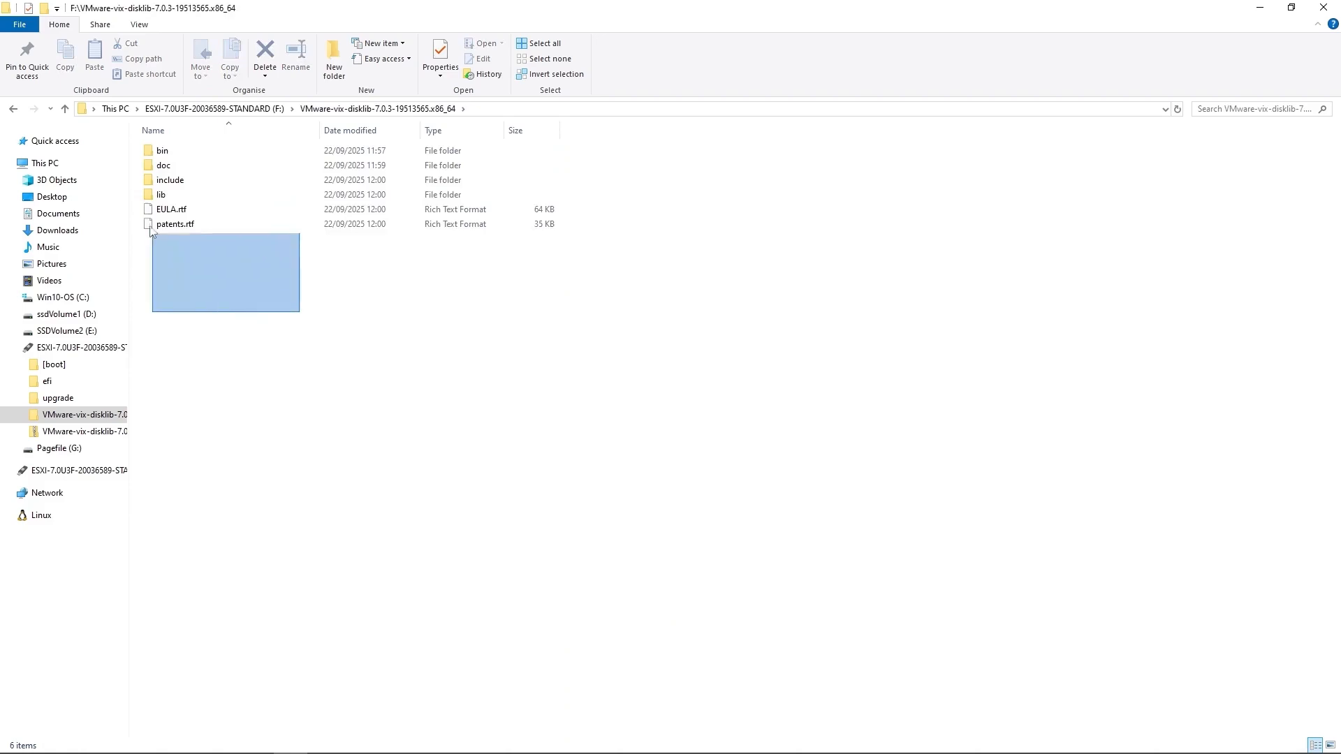
right_click(168, 180)
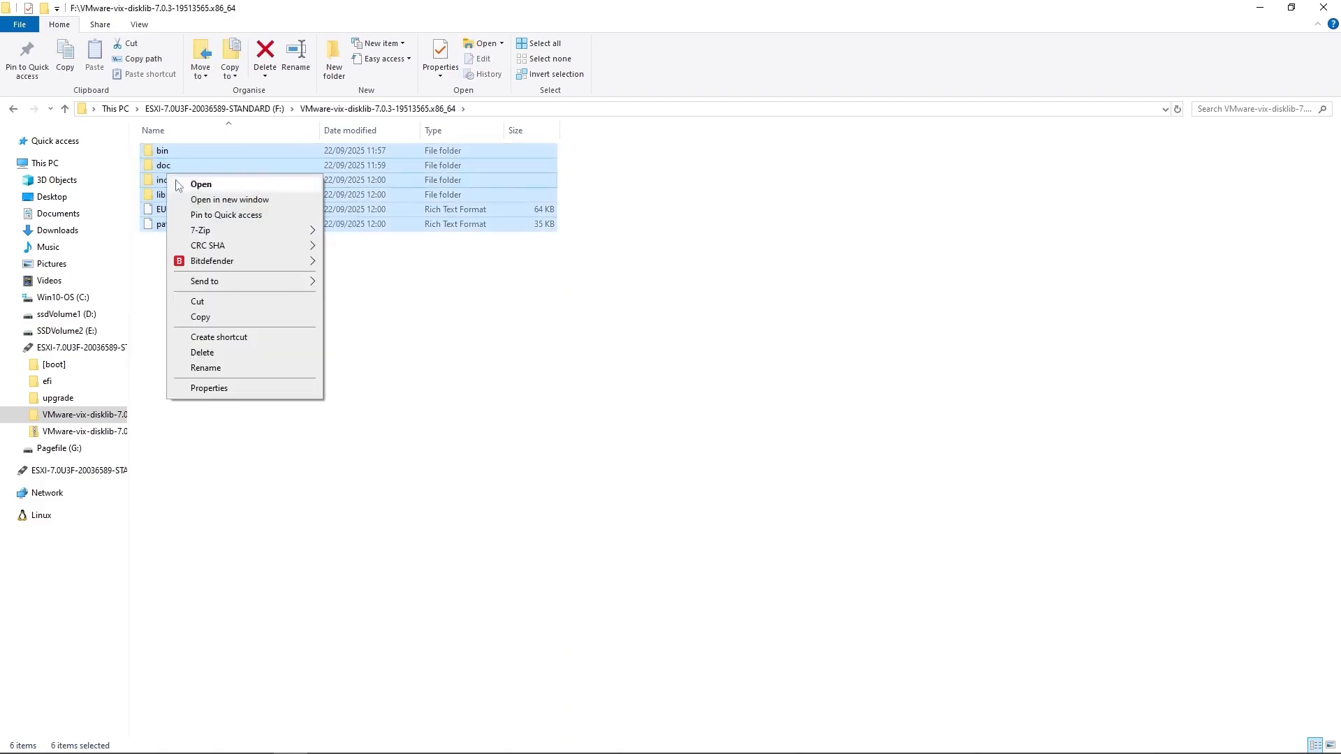
click(209, 317)
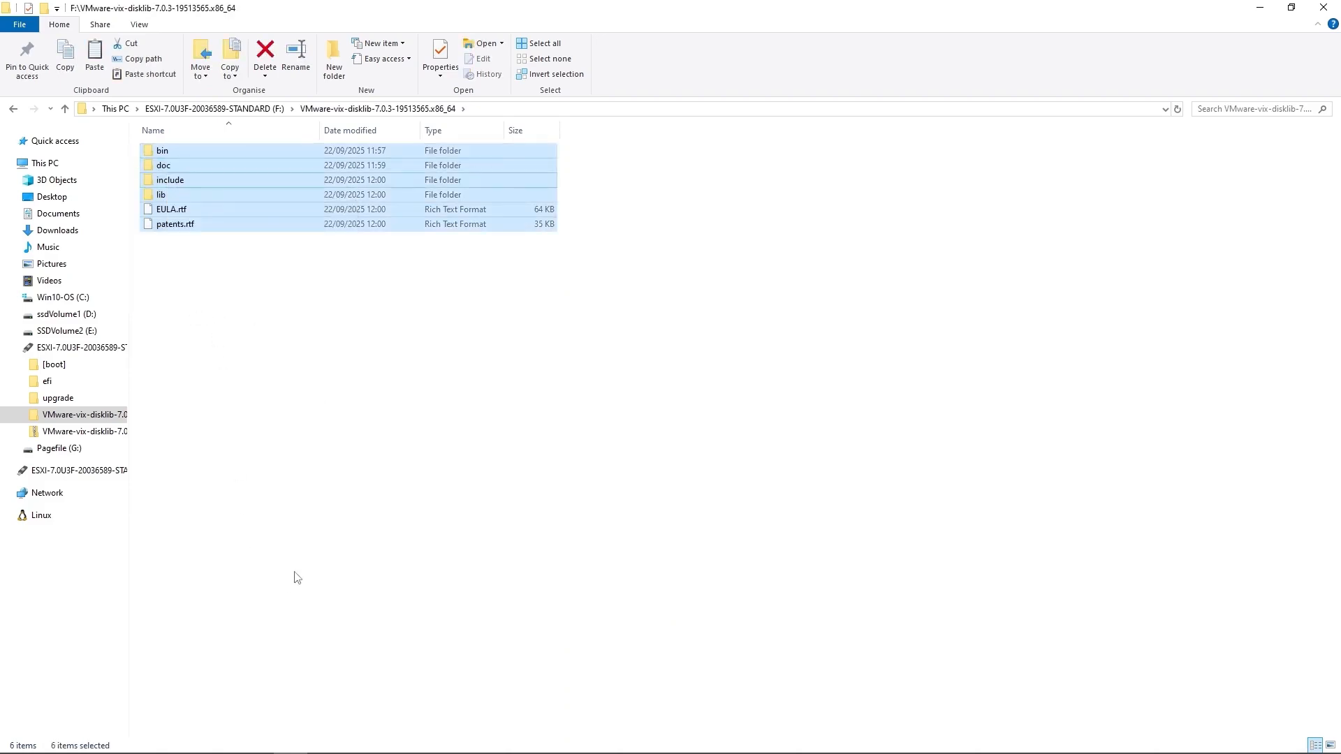
click(226, 743)
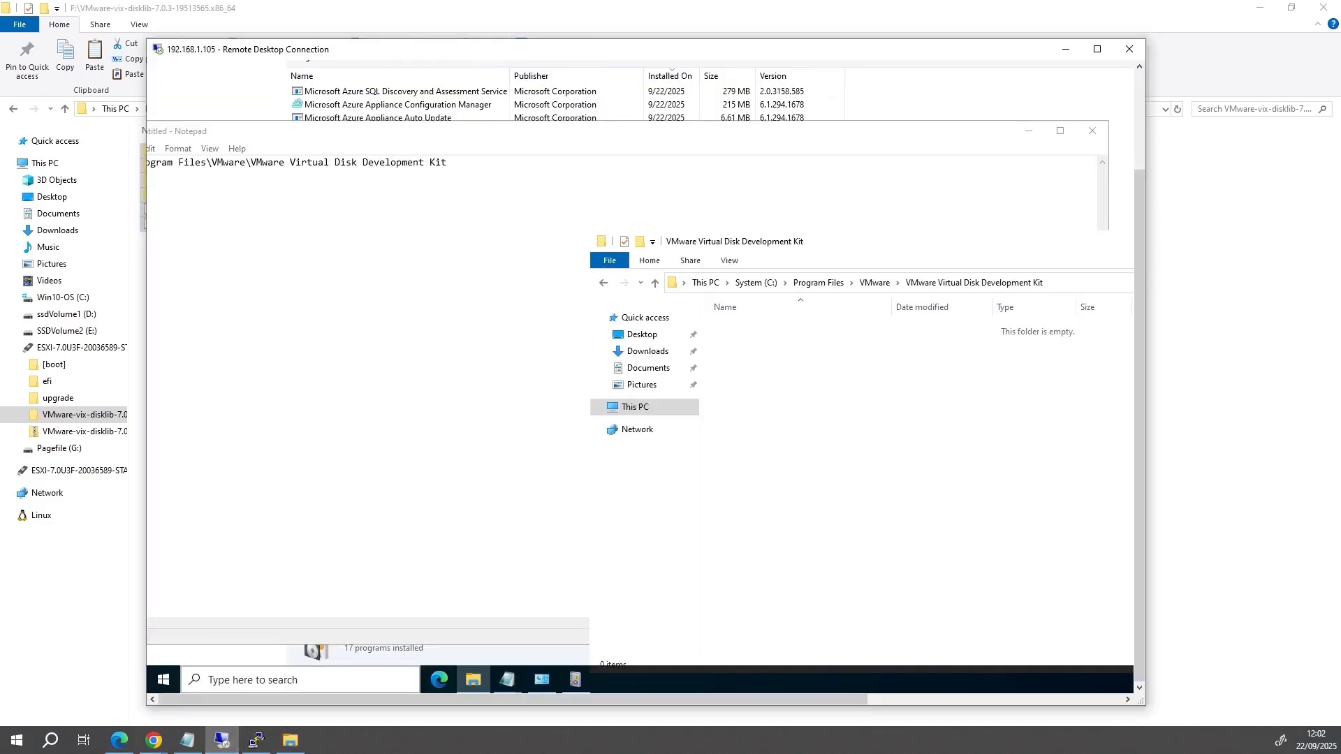
double_click(1037, 244)
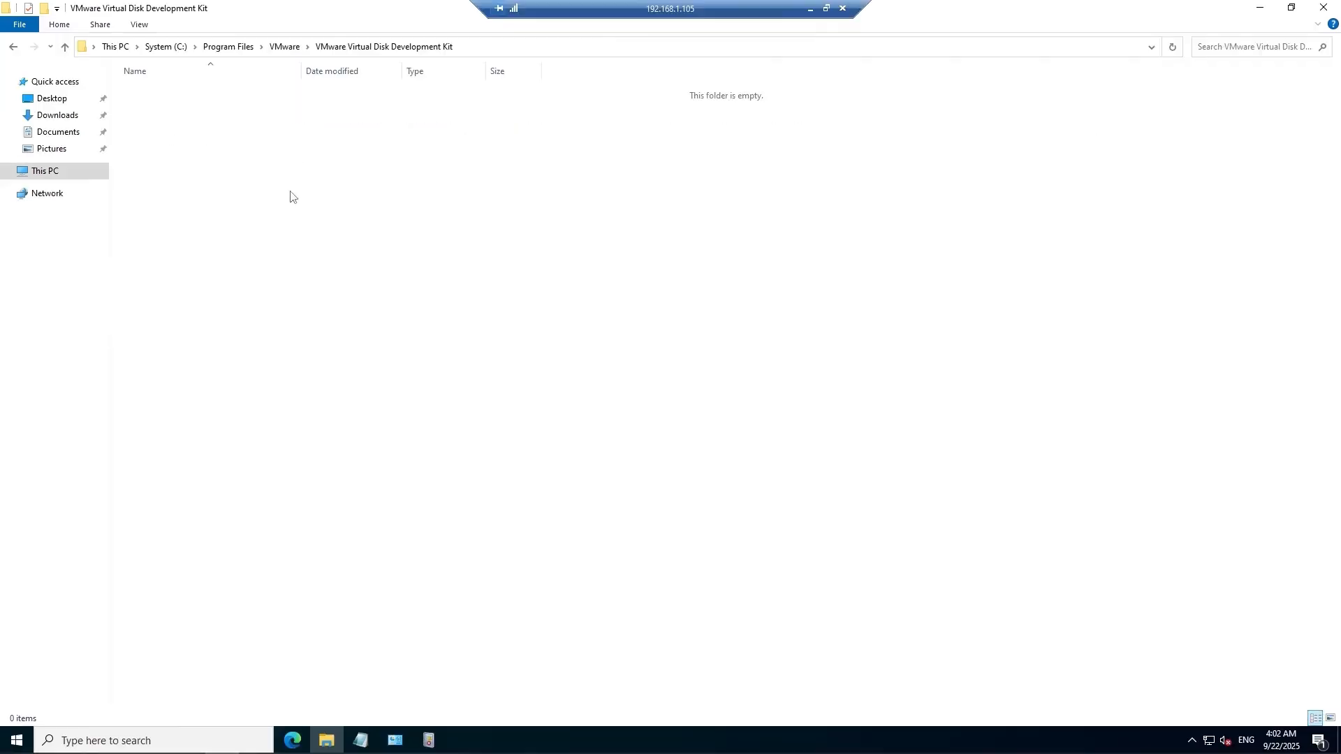
right_click(290, 191)
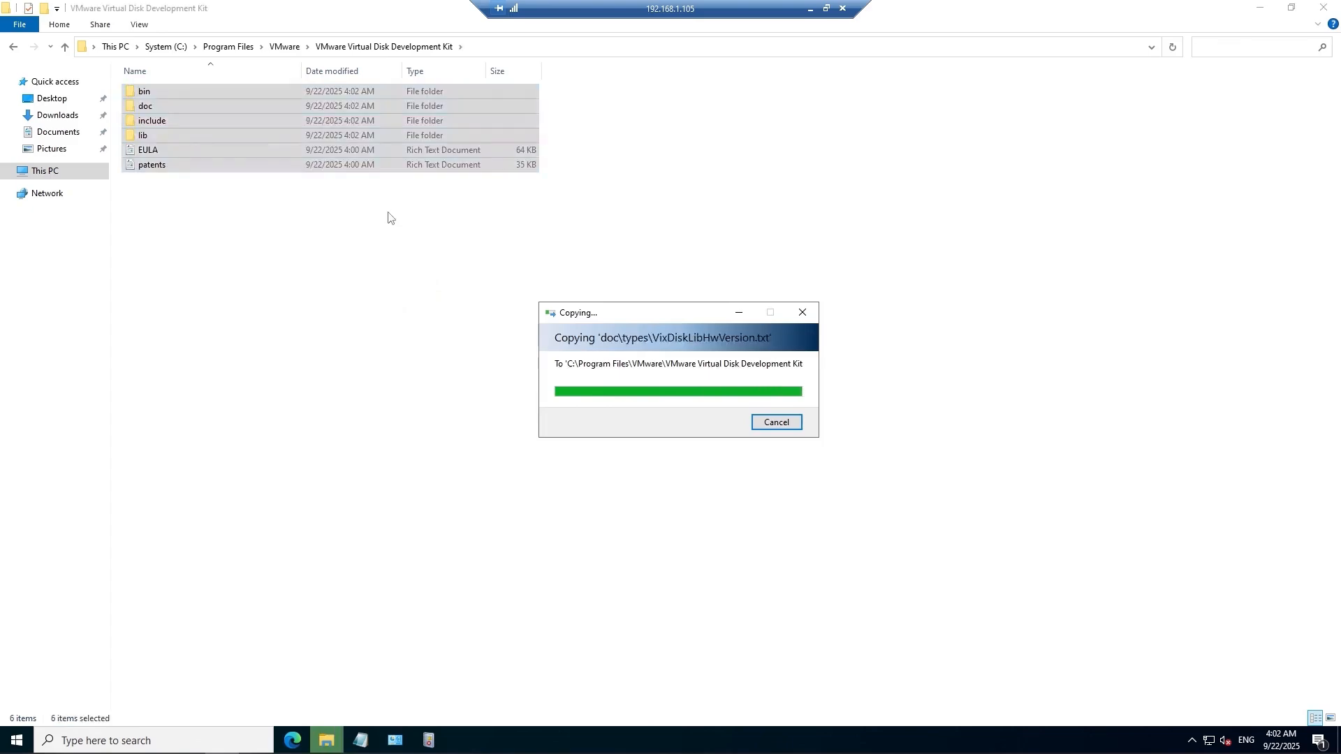
click(386, 273)
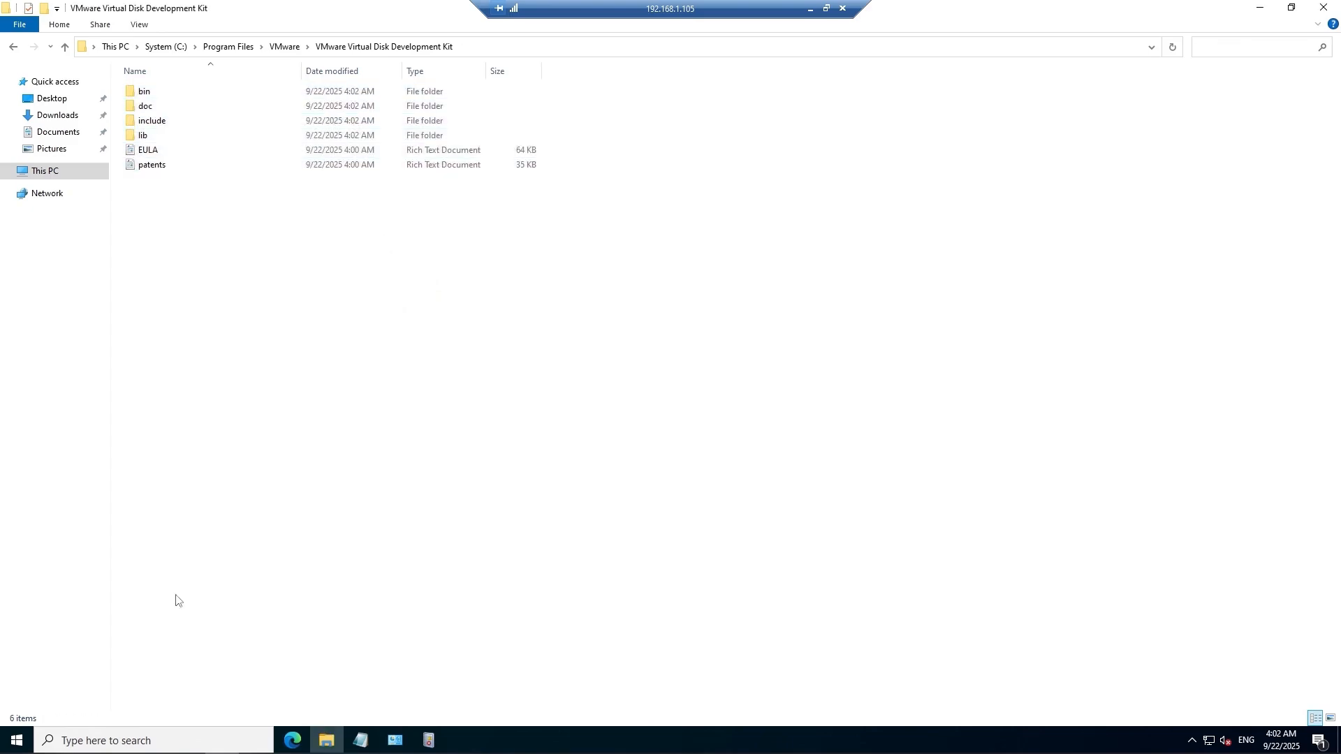
Step: Open the appliance's environment variables through the advanced system settings of This PC
click(21, 741)
text(myp)
right_click(82, 351)
click(135, 475)
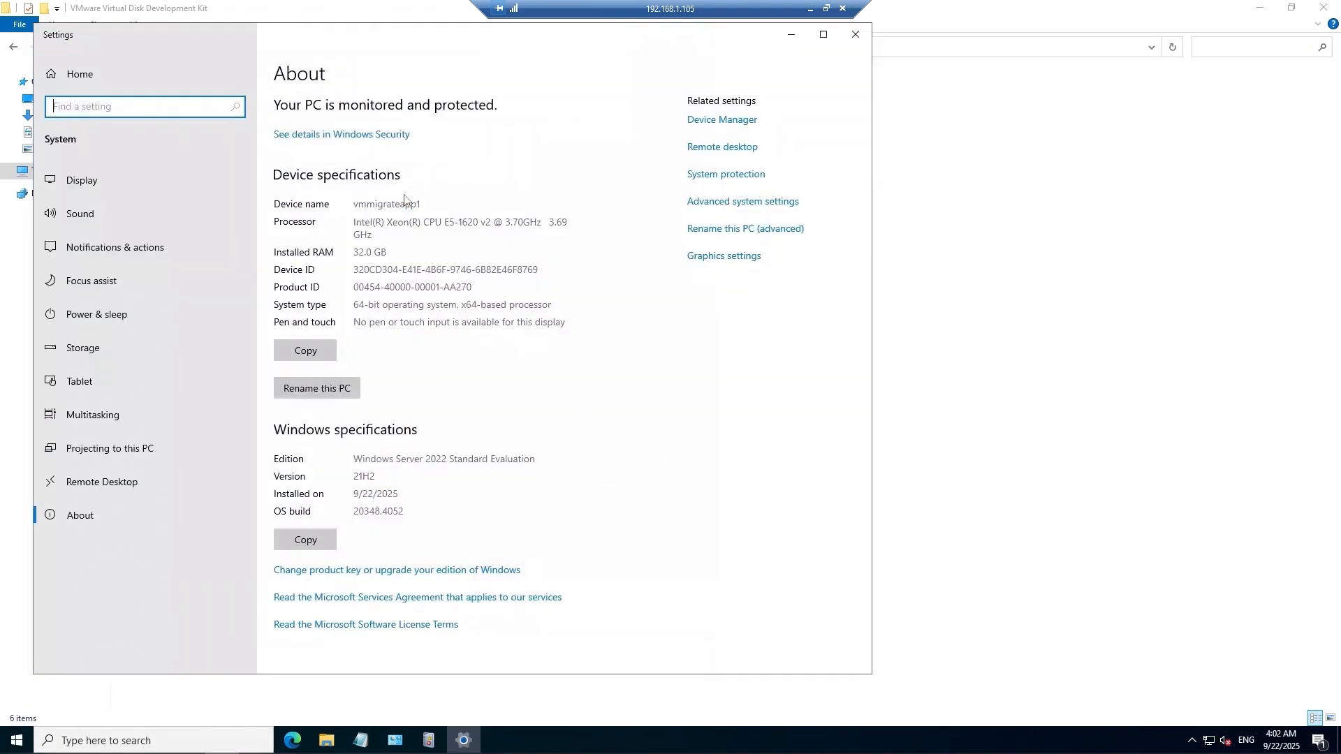
click(751, 204)
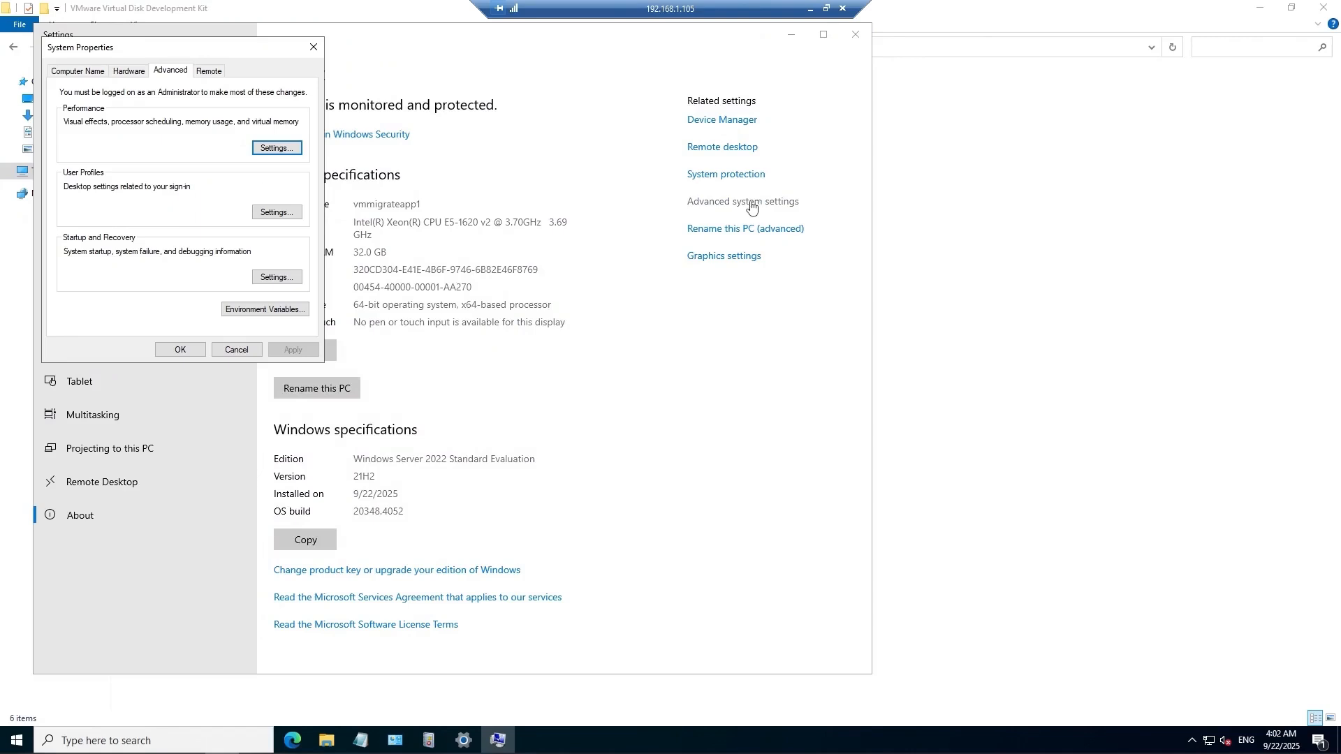
click(276, 312)
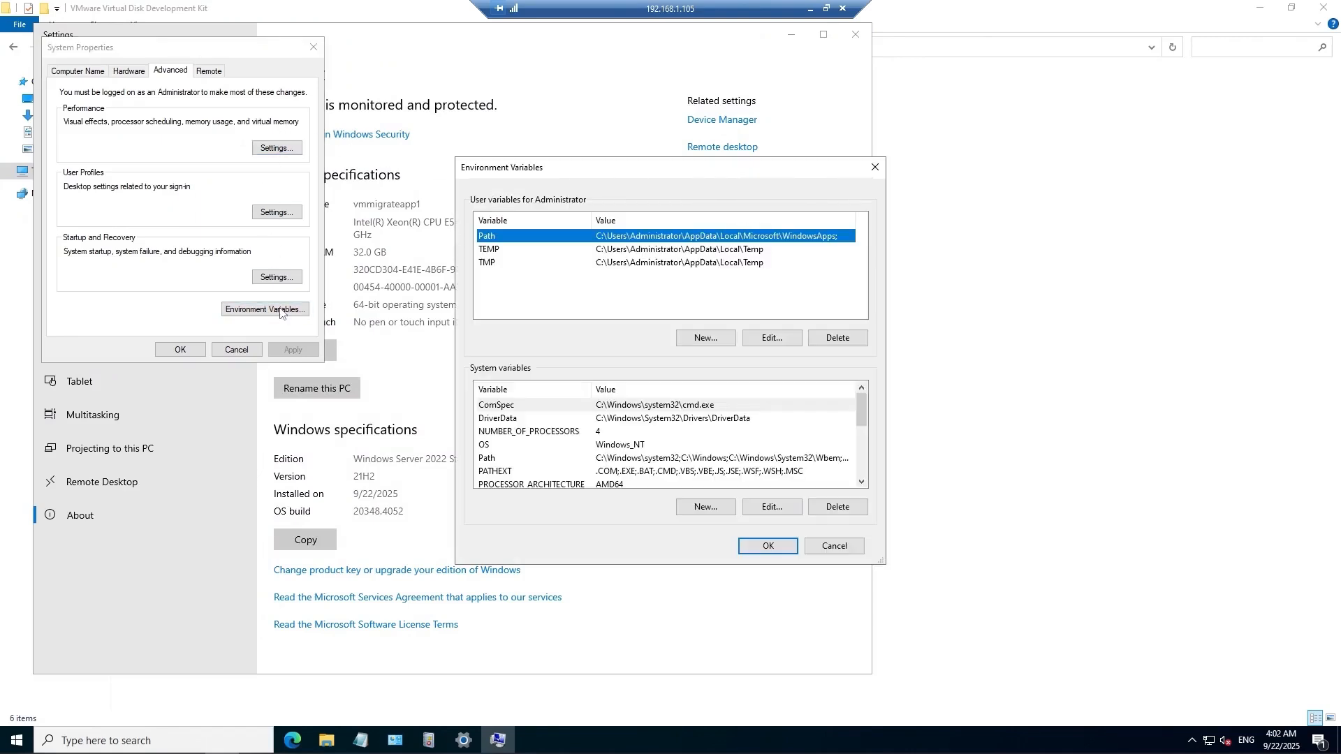
Step: Add C:\Program Files\VMware\VMware Virtual Disk Development Kit\bin to the system Path variable and save the system properties
double_click(497, 238)
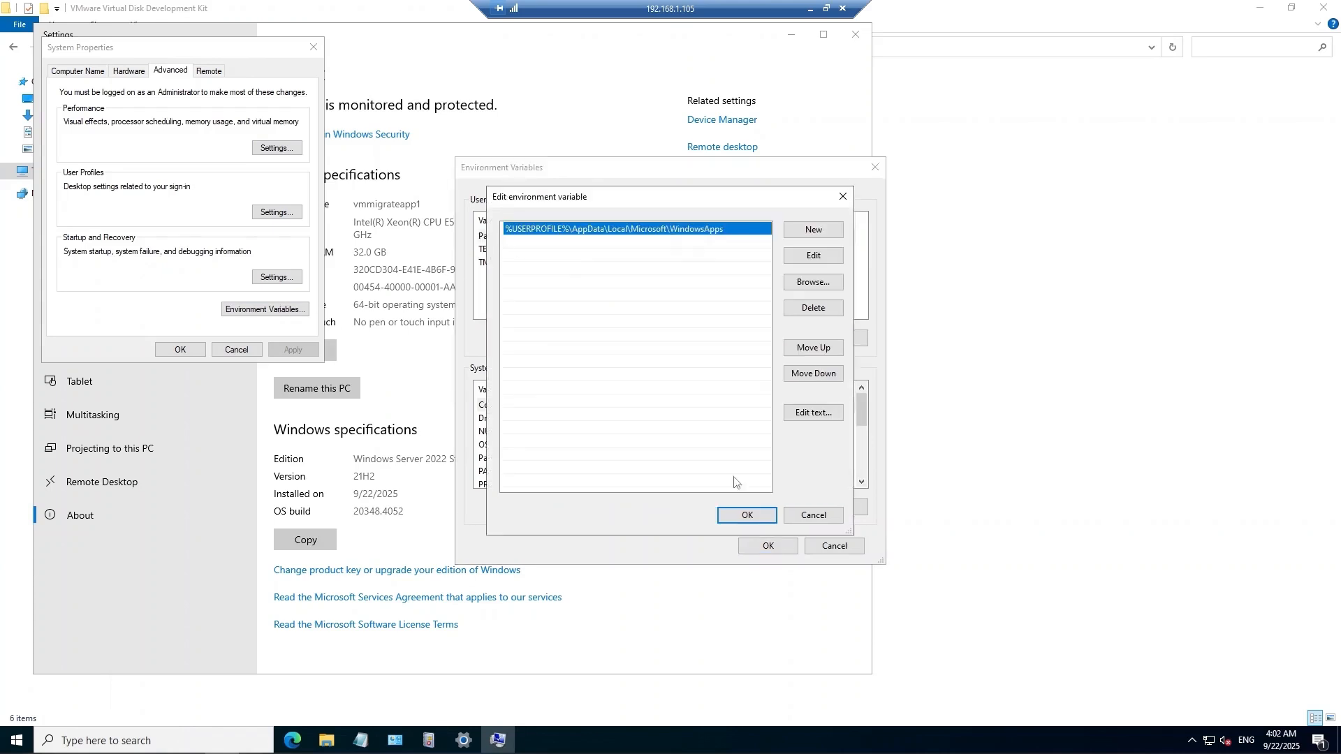
click(834, 519)
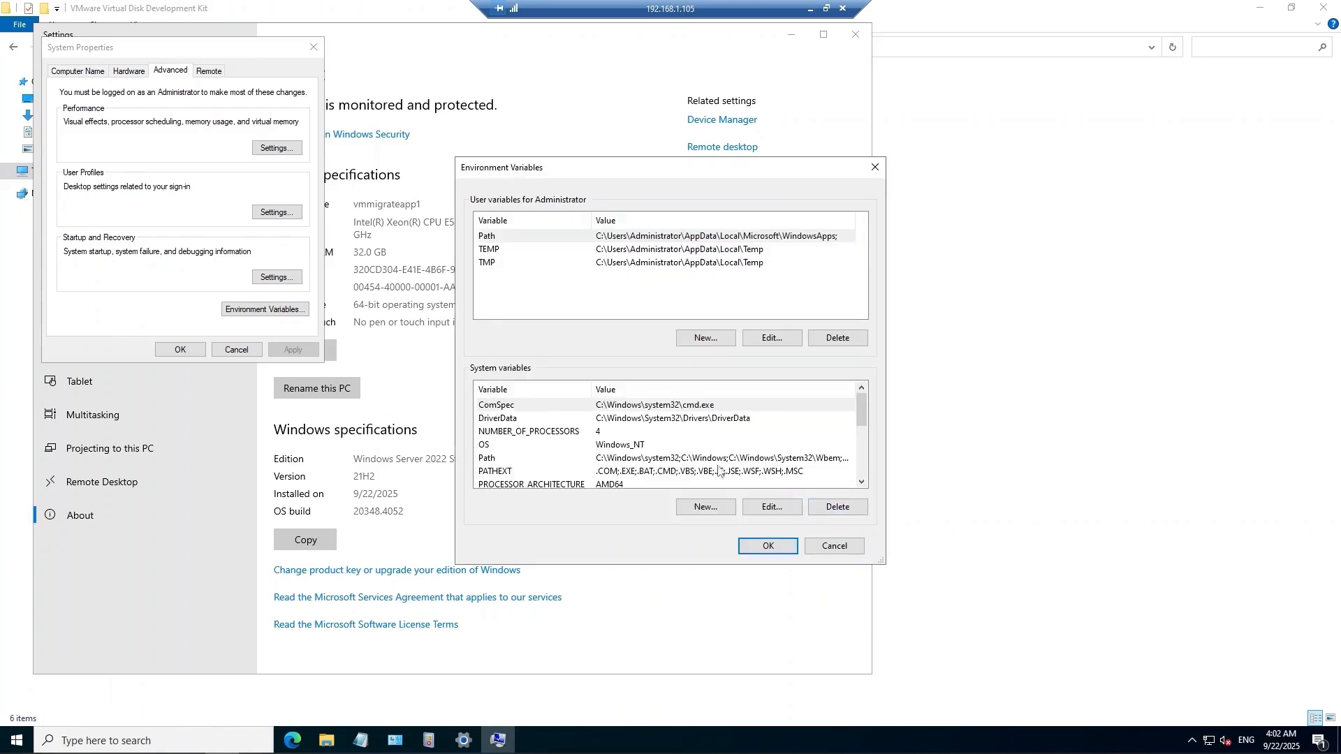
double_click(496, 459)
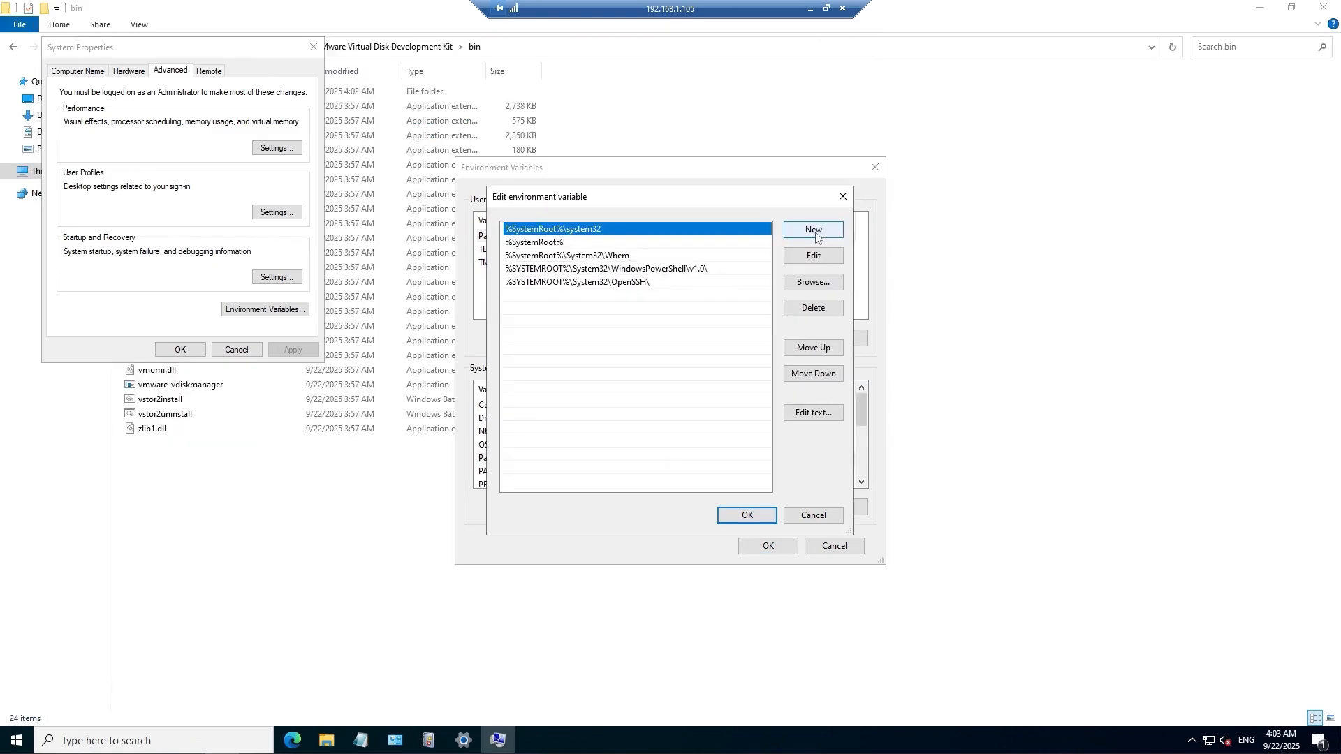
click(815, 232)
key(ctrl+v)
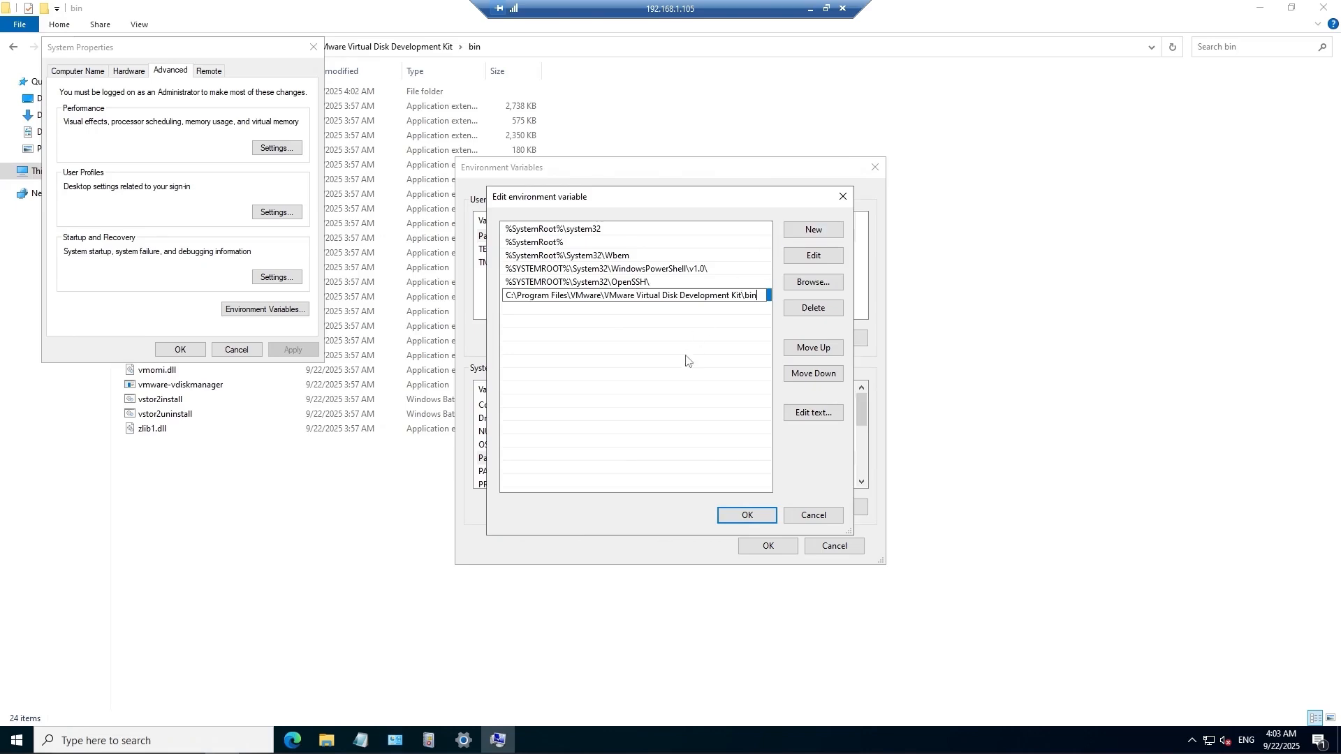
click(747, 515)
click(766, 546)
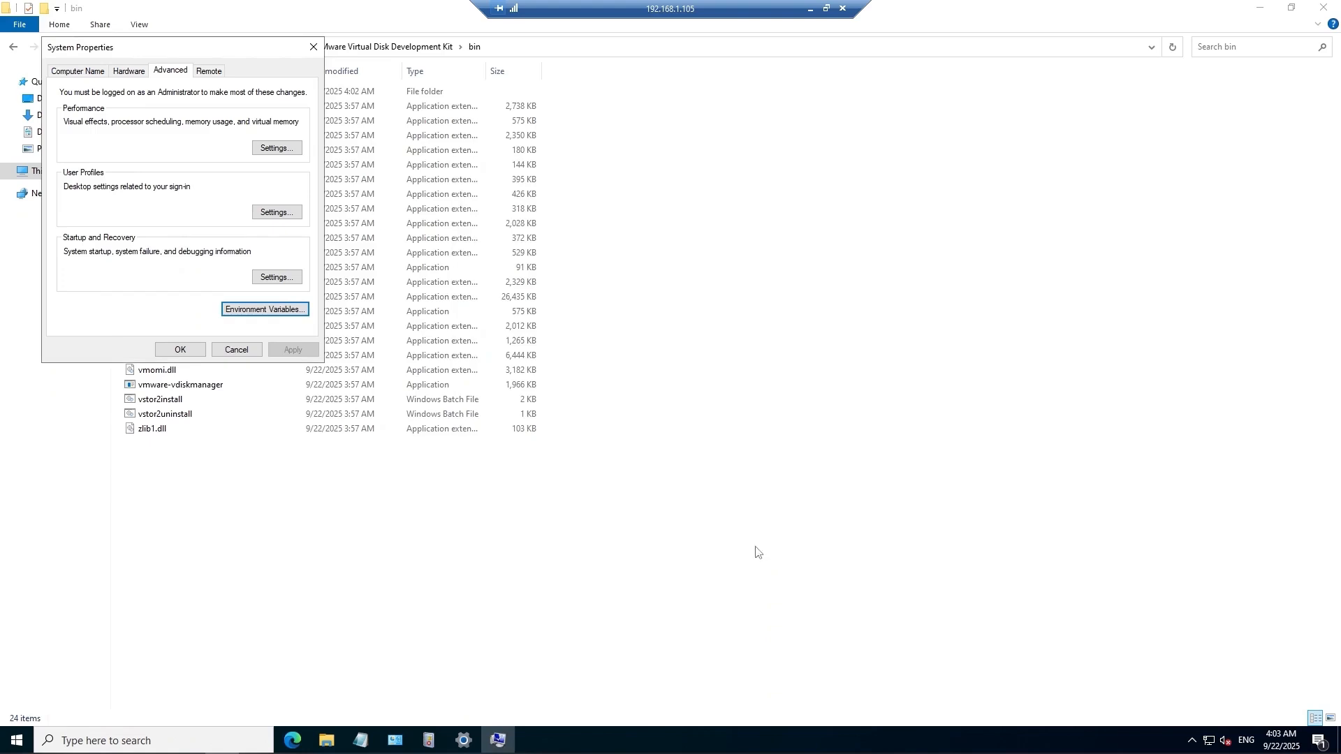
click(190, 355)
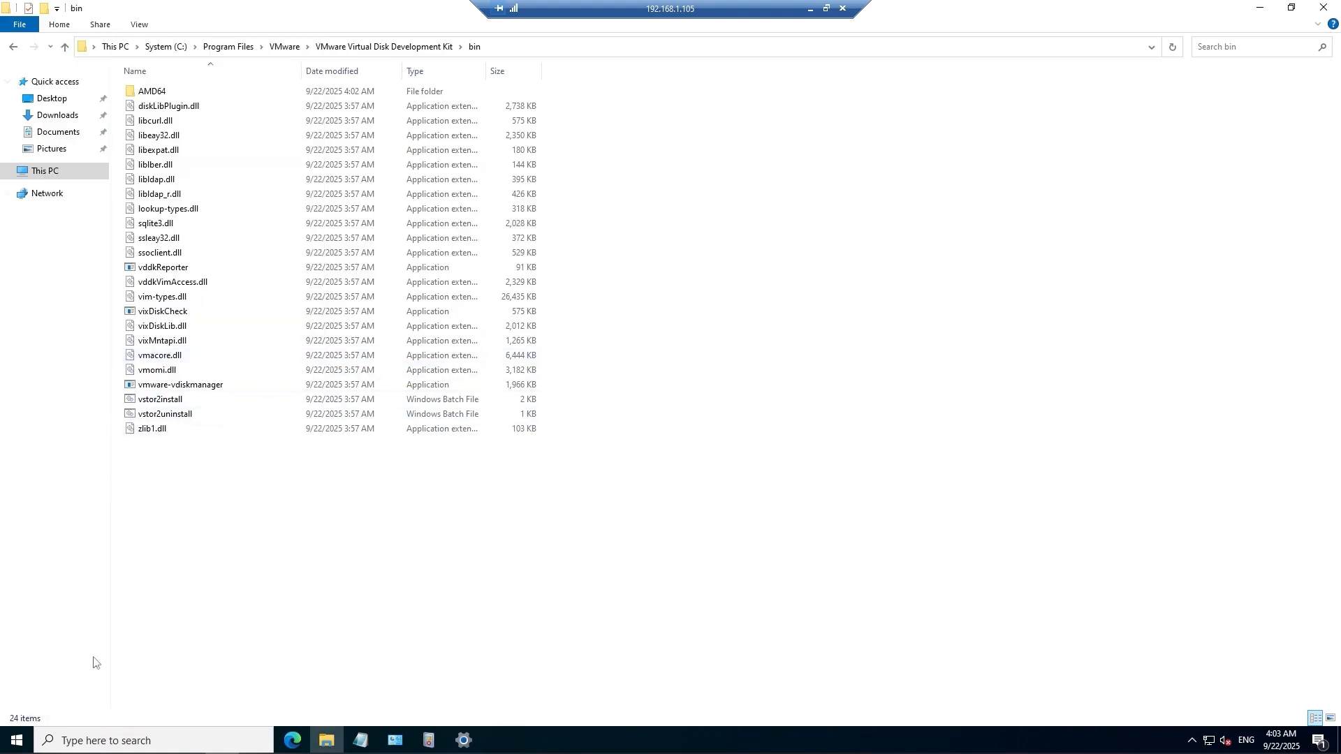
Step: Restart the appliance server
right_click(19, 746)
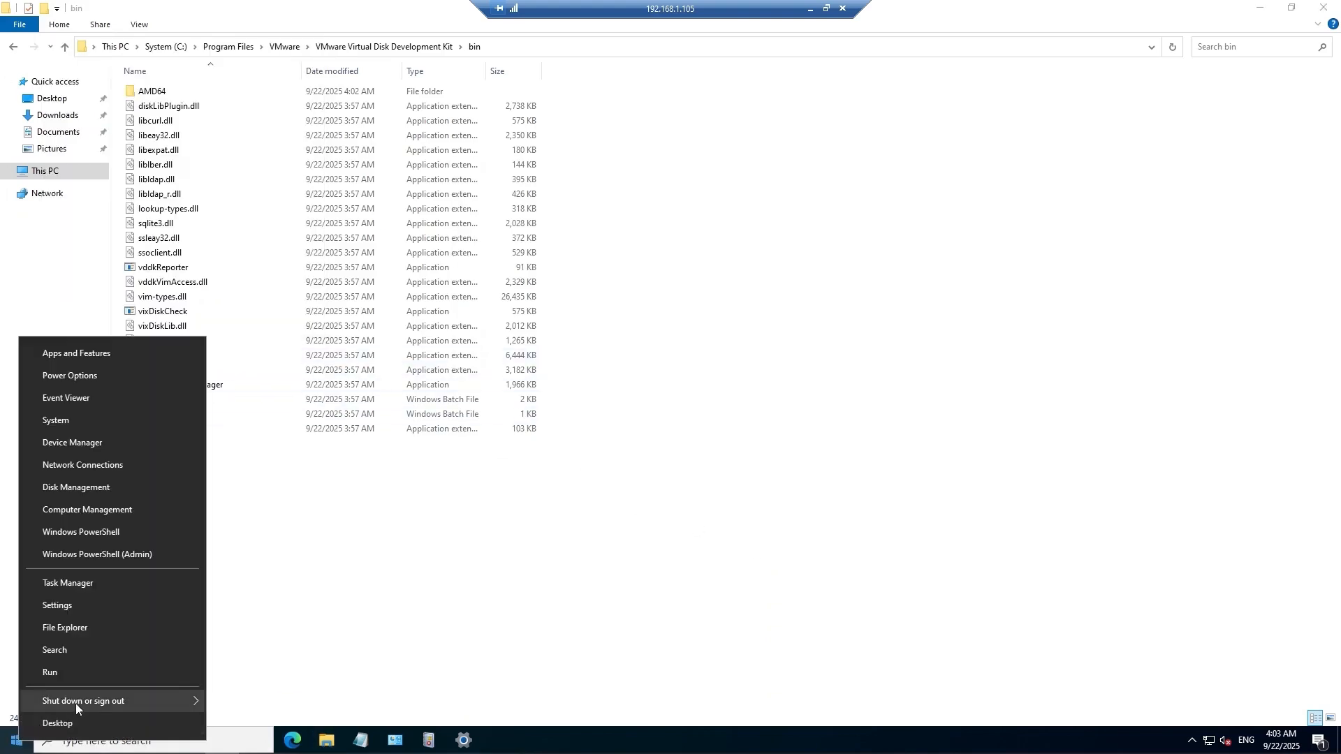
mouse_move(79, 702)
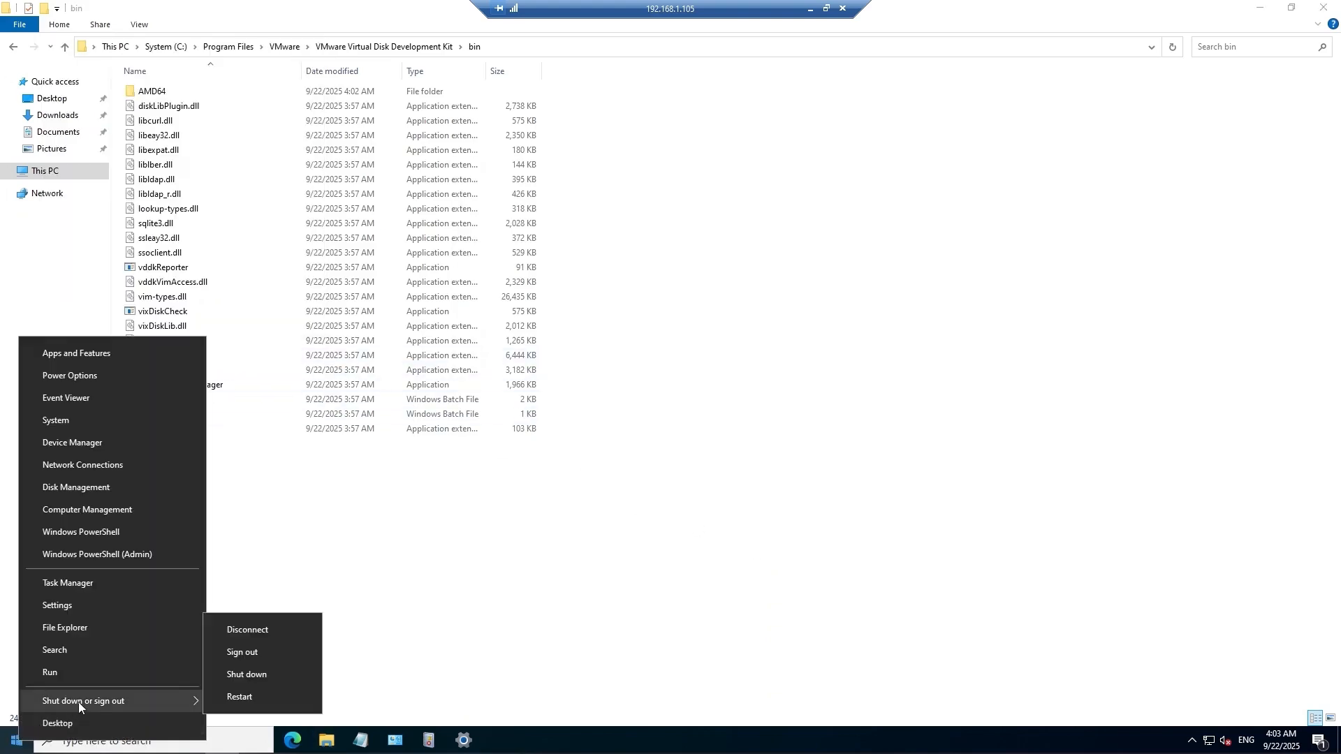
click(261, 694)
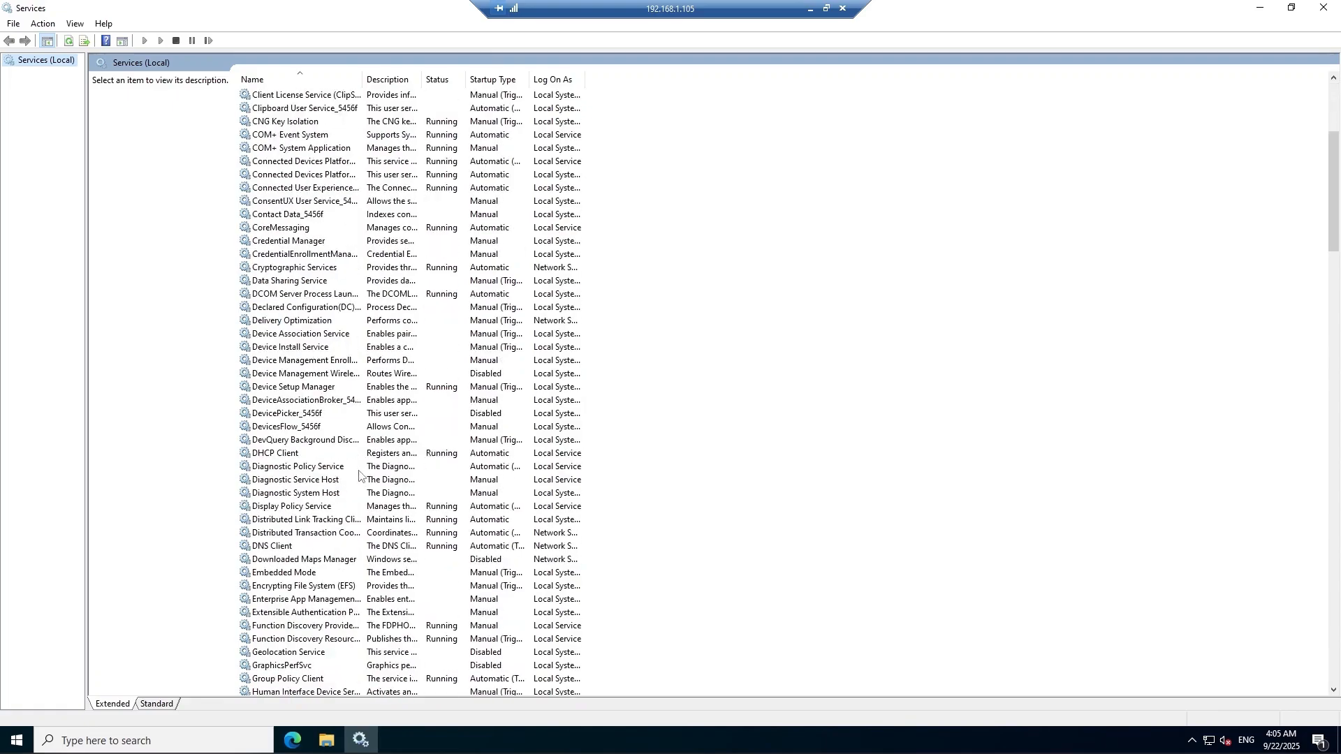
Step: Look through the appliance's Windows services and verify the VMware Virtual Disk Development Kit installation in the appliance configuration manager
scroll(360, 474, down, 6)
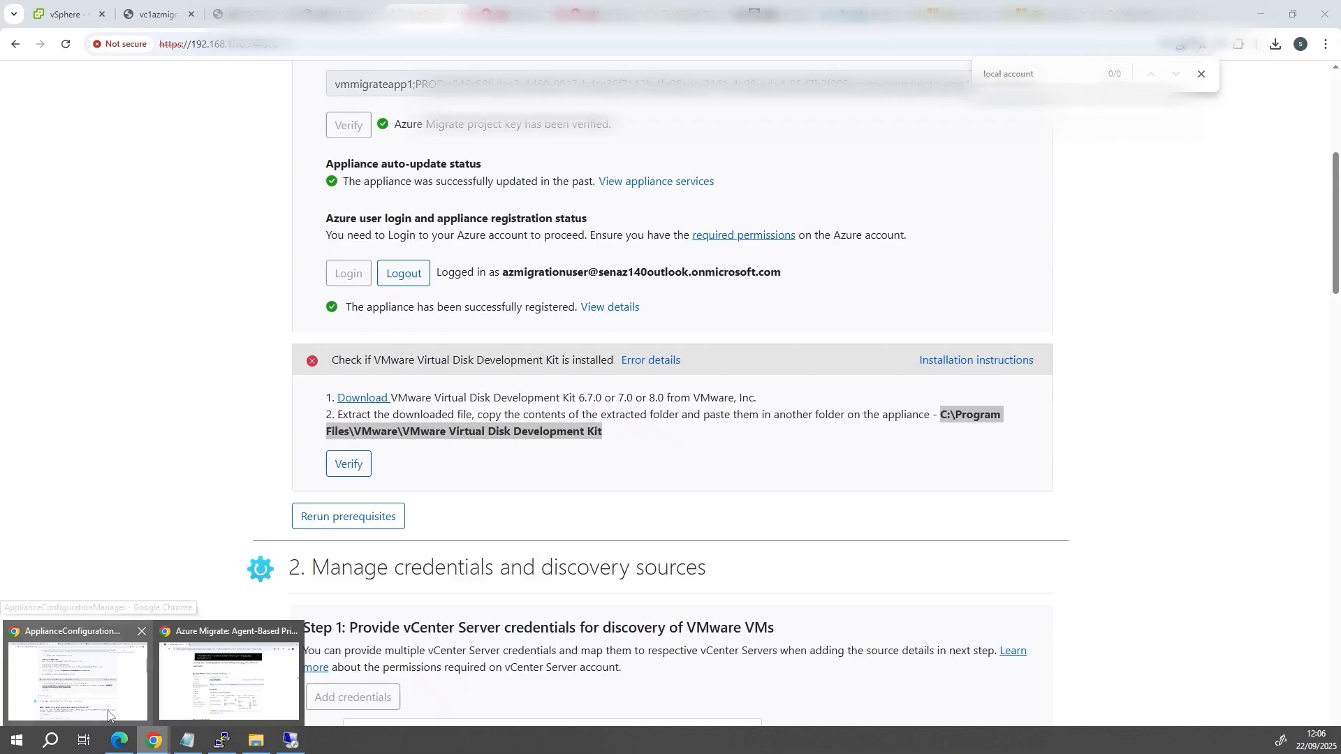
drag(940, 415, 602, 431)
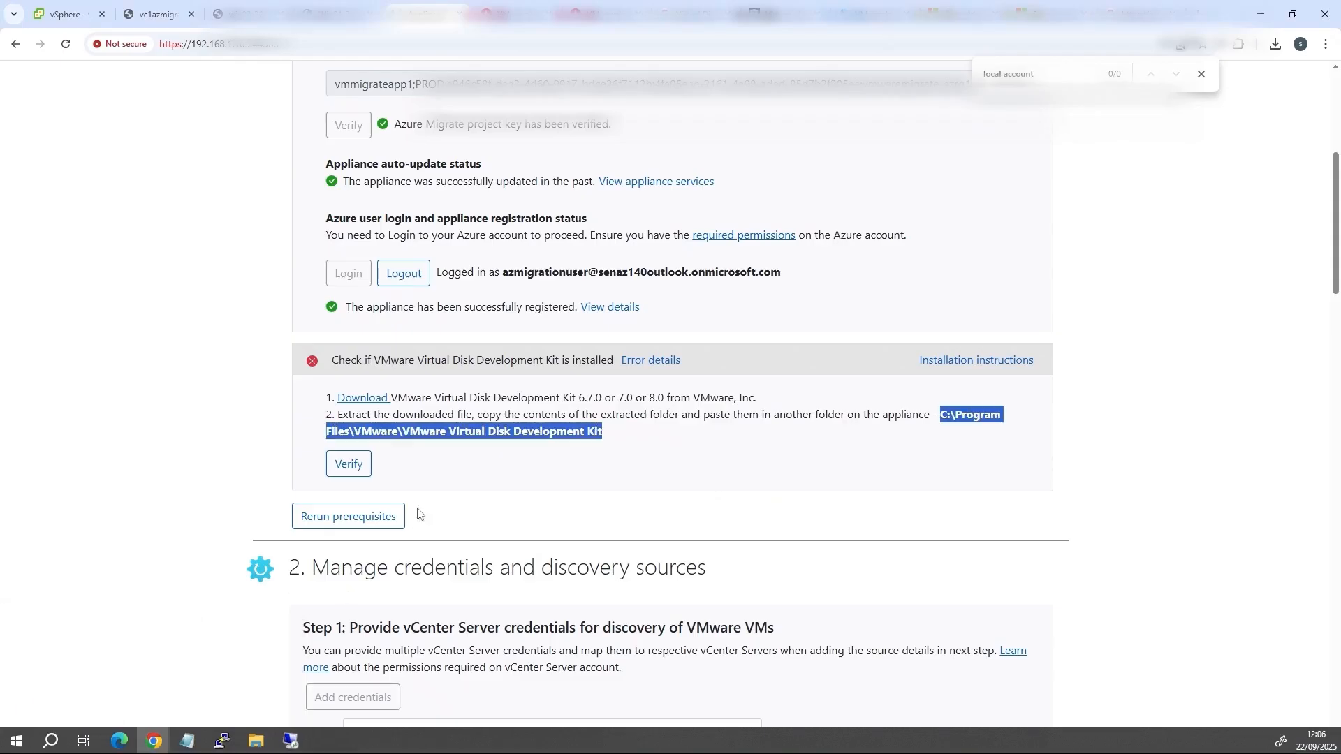
click(350, 465)
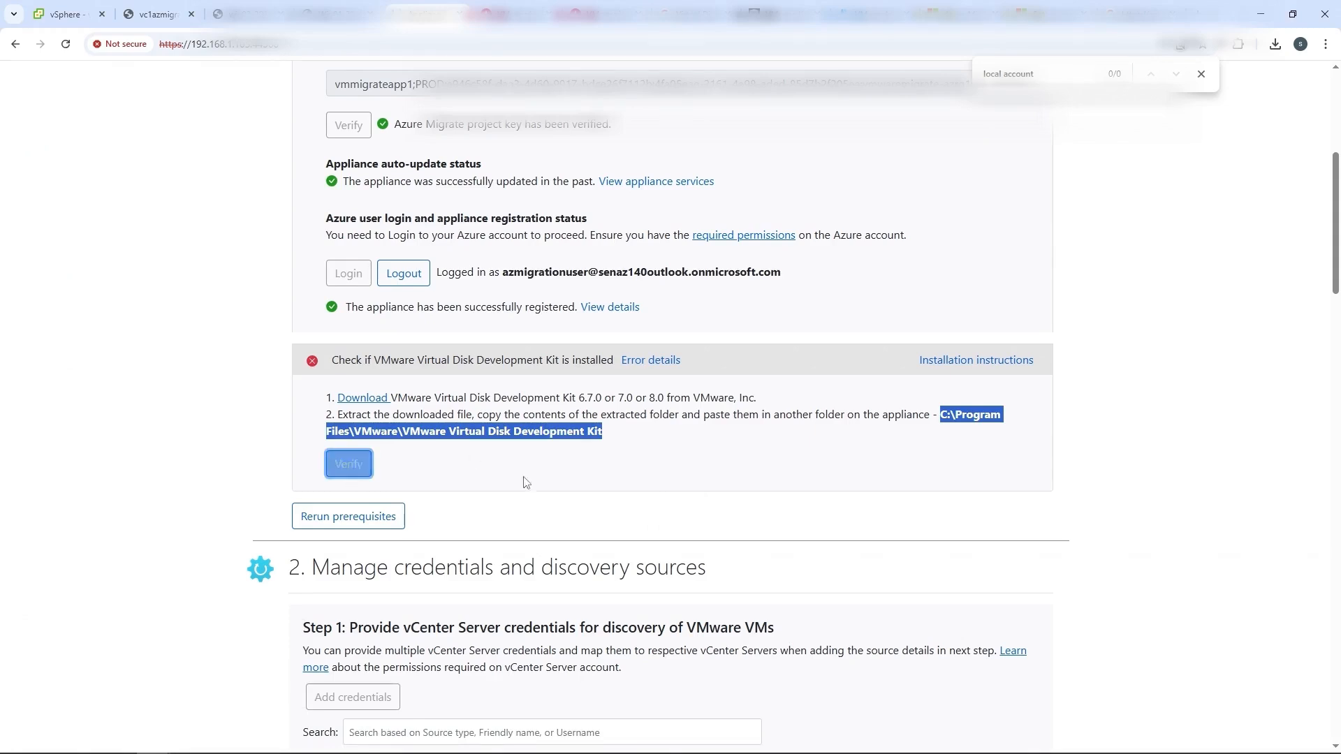
Step: Verify the Virtual Disk Development Kit installation and start new vCenter Server credentials with the friendly name vc1azmigrate.la
click(349, 464)
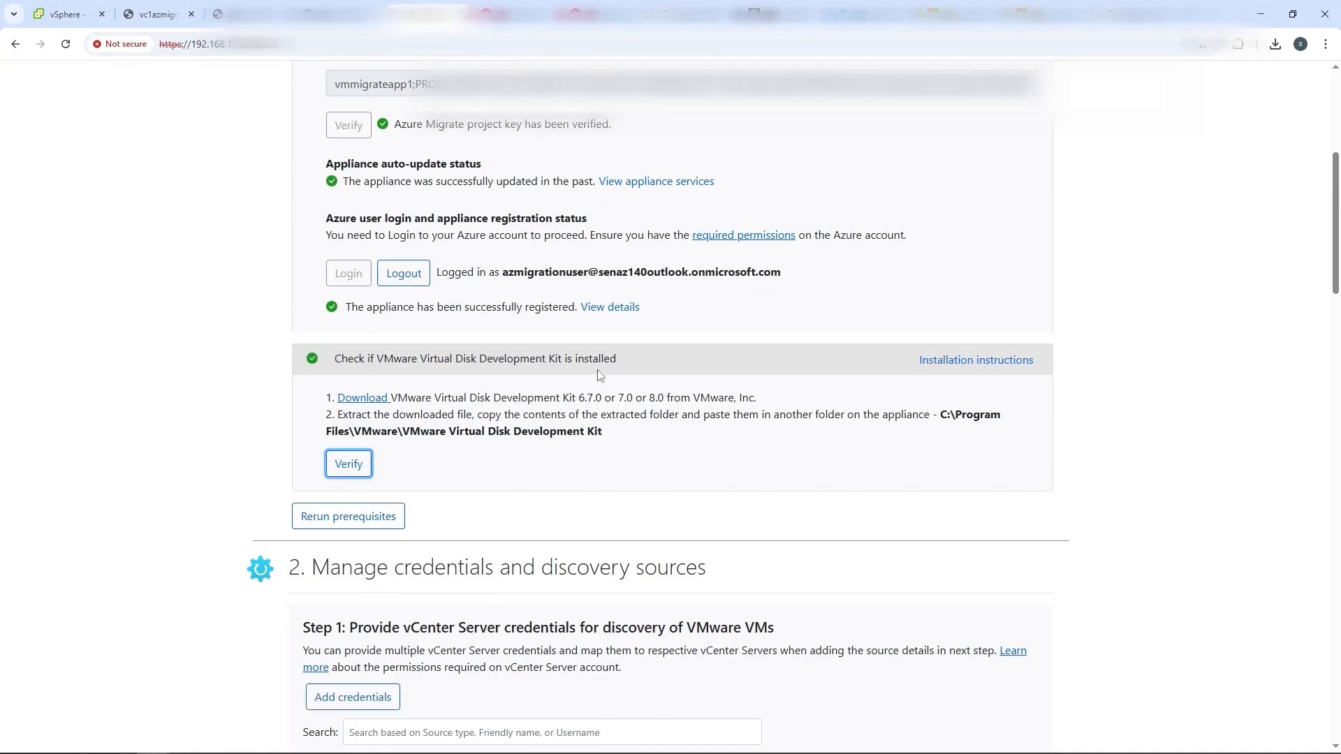
scroll(640, 373, down, 2)
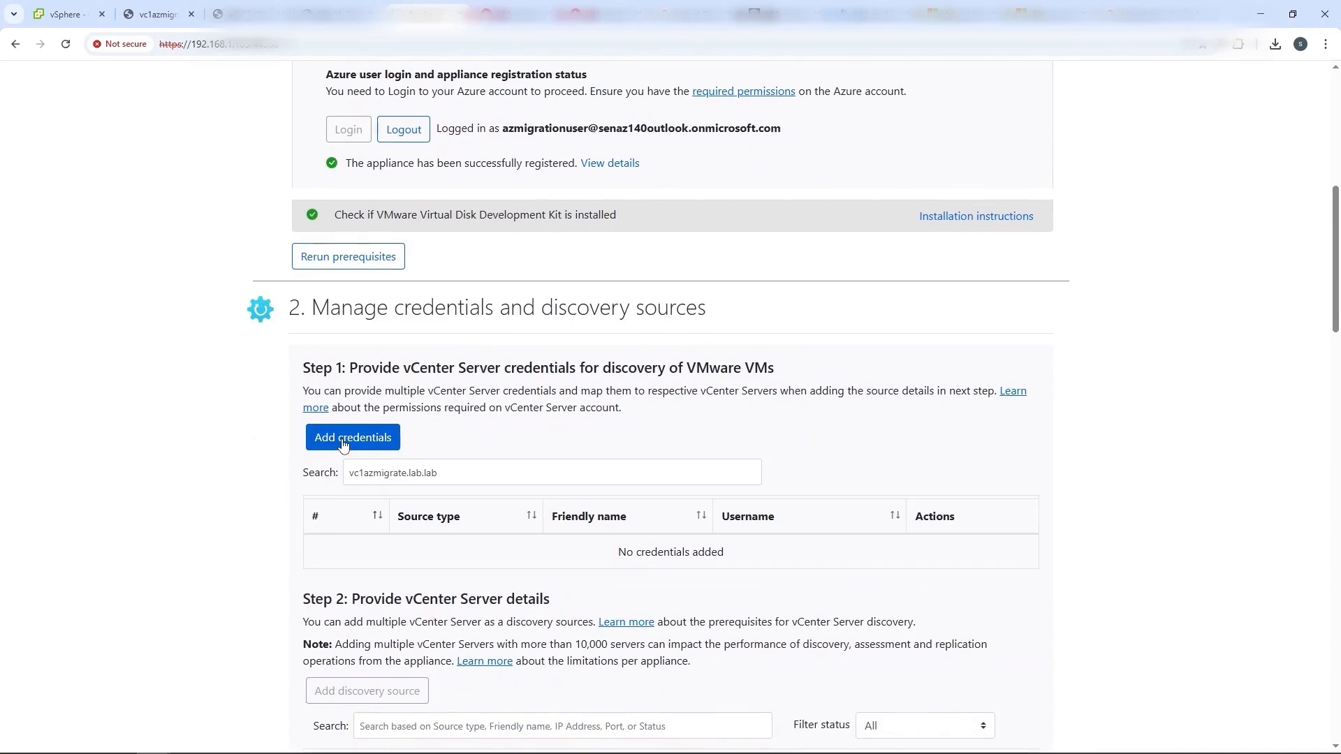
click(342, 440)
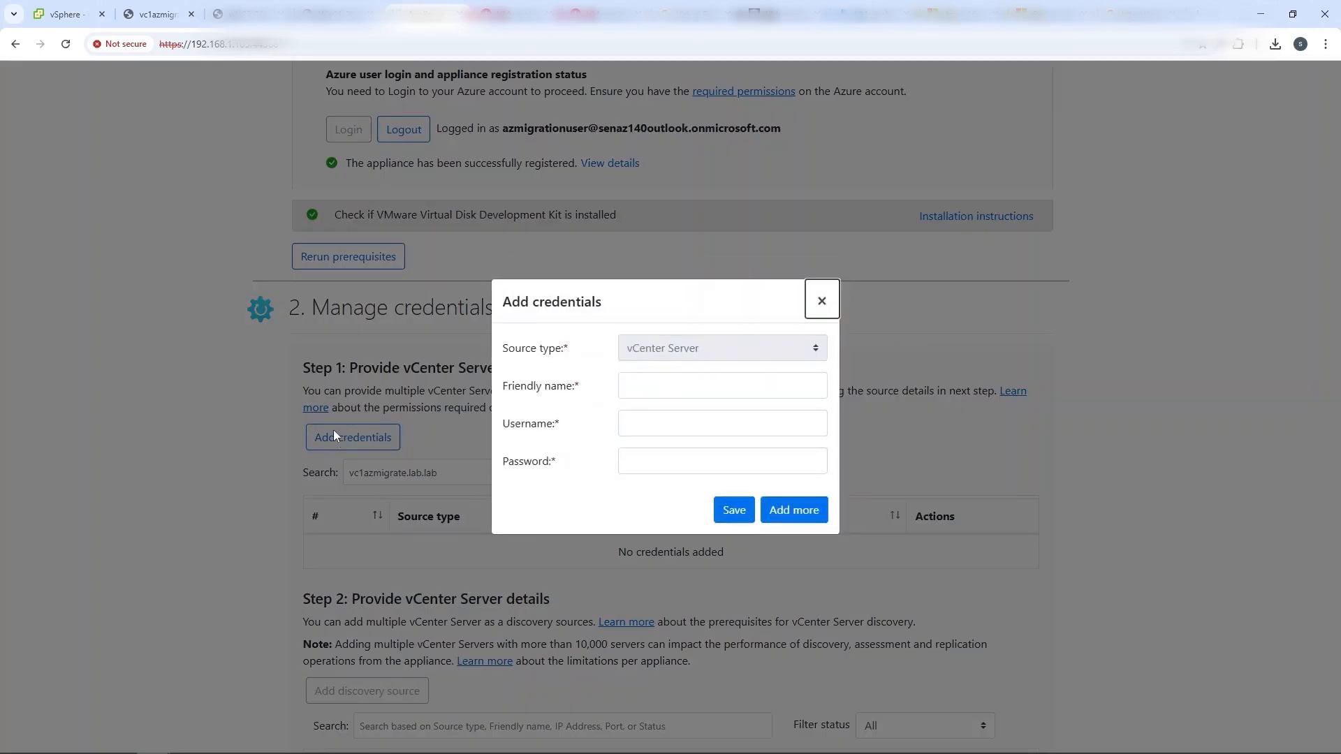
click(634, 389)
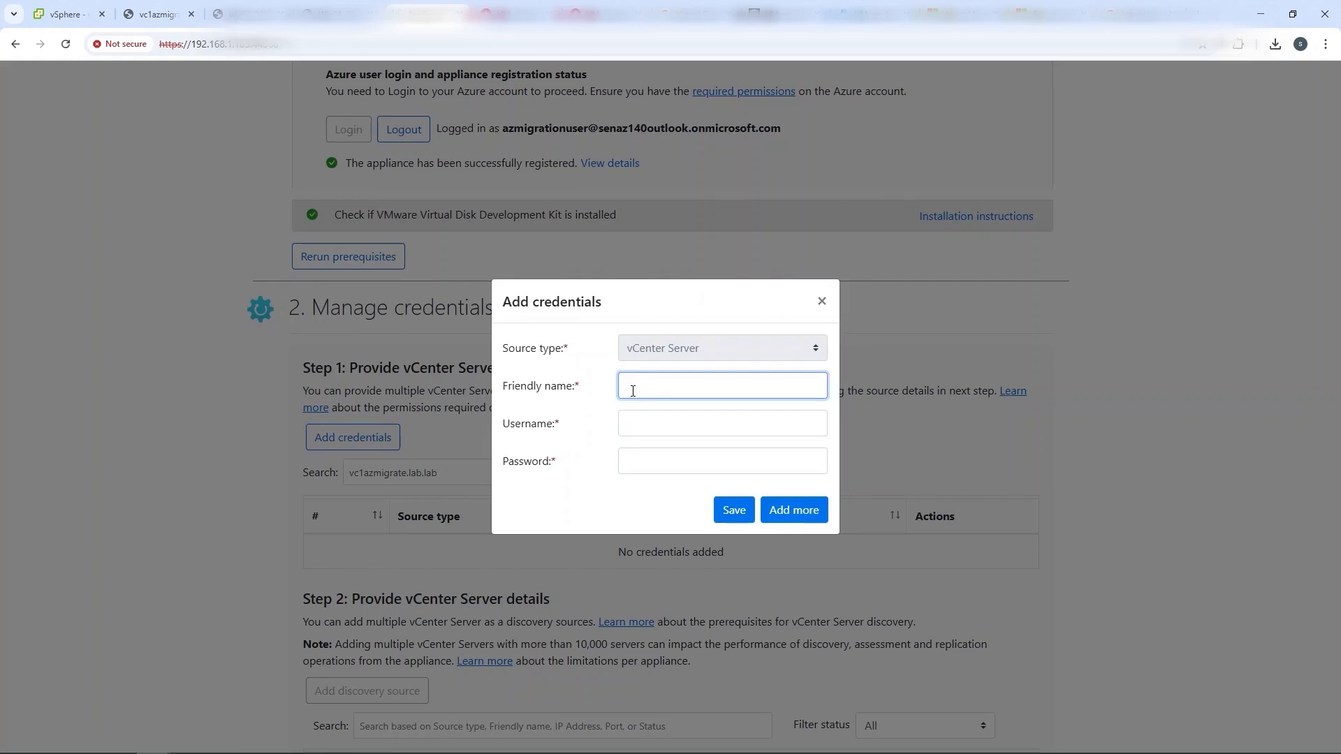
text(vc1azmigrate.la)
Step: Switch to vSphere Client and copy the azuremigrate-vc username from the users of the vsphere.local domain
key(ctrl+1)
click(492, 218)
click(462, 235)
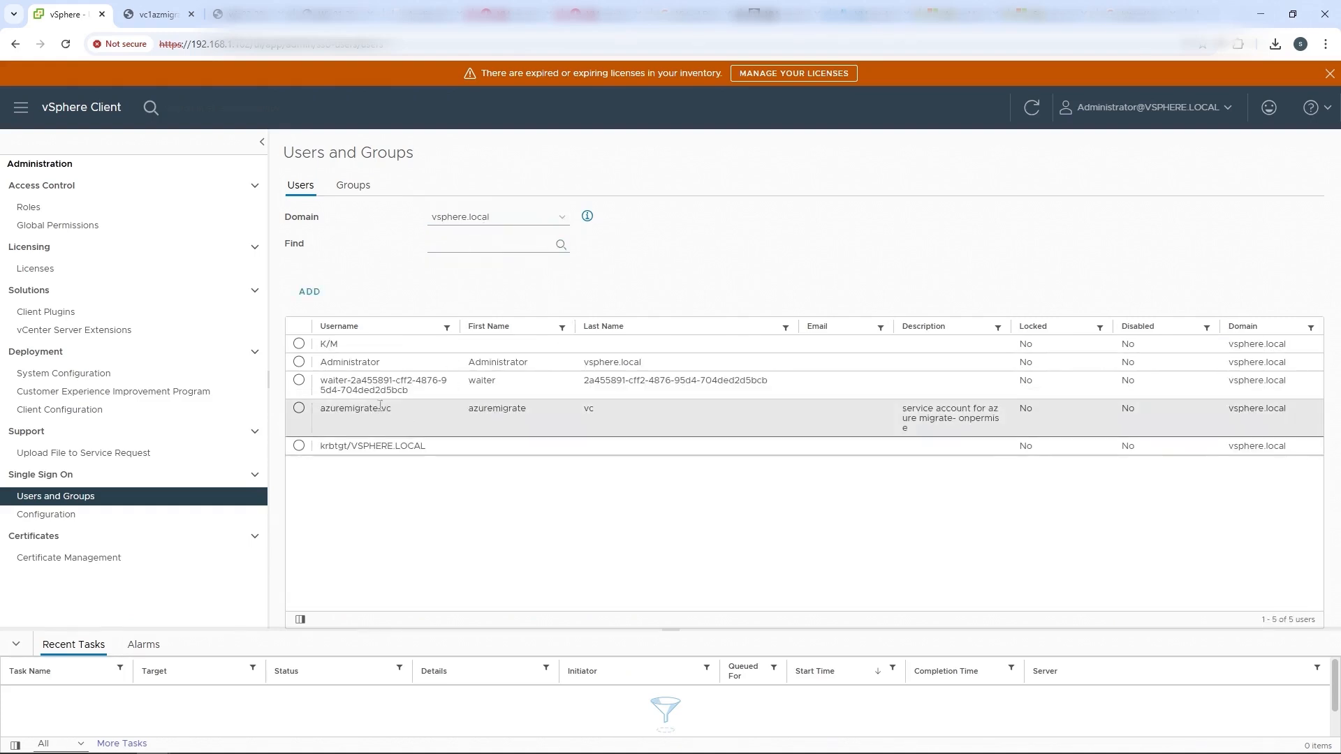
click(299, 408)
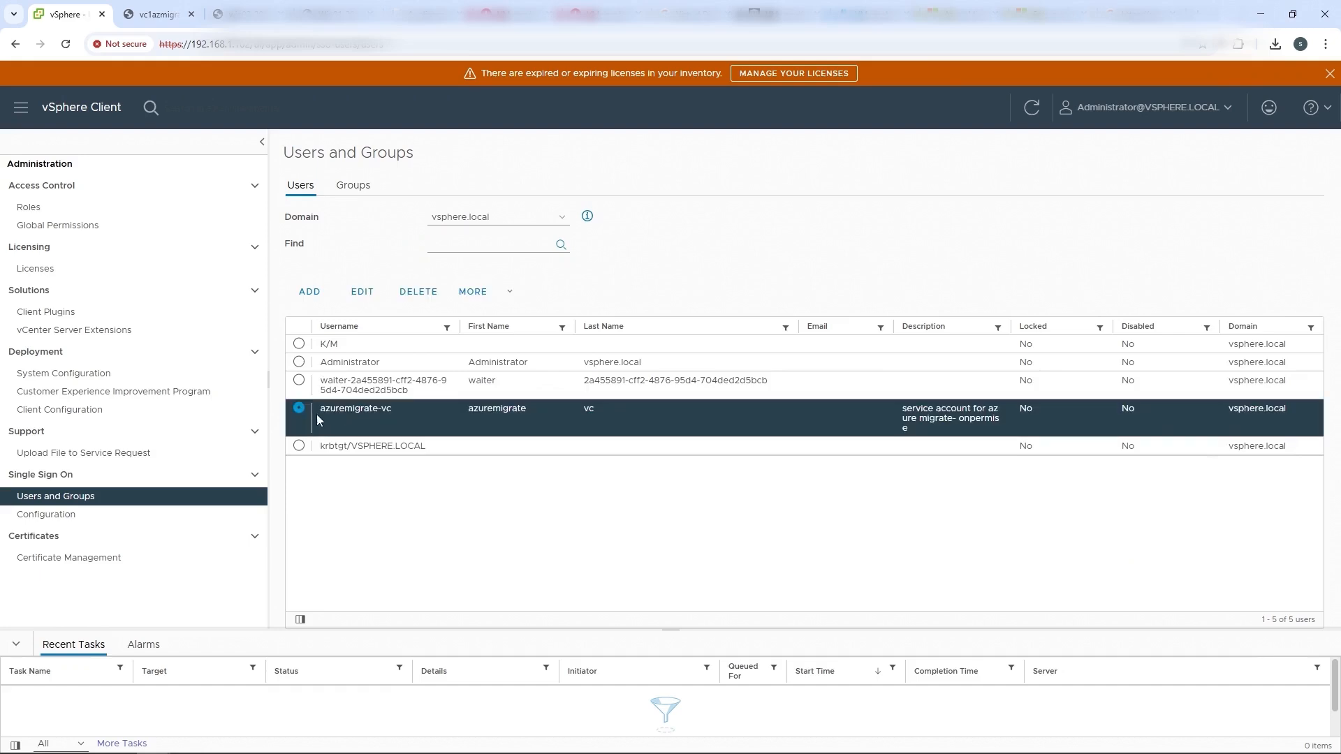
drag(339, 412, 321, 414)
right_click(357, 407)
click(382, 427)
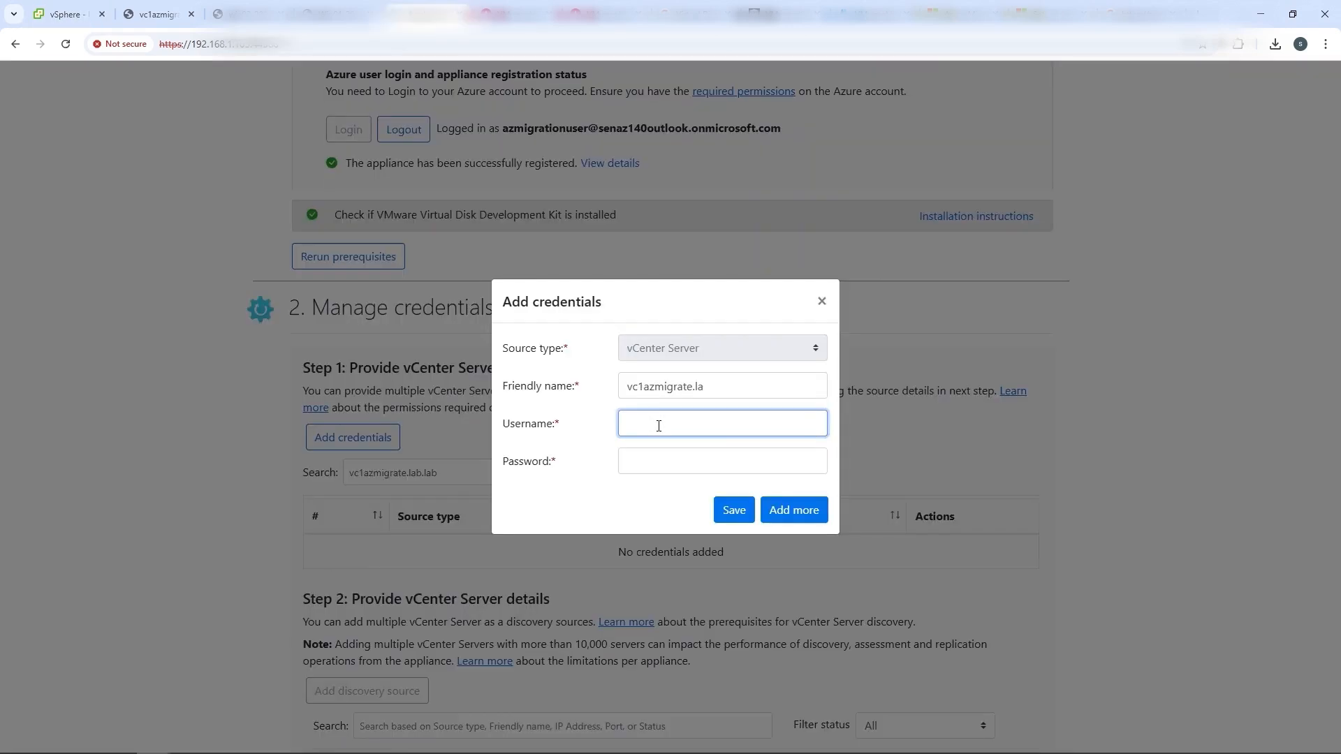
Step: Fill in the copied username and the account password, shorten the friendly name to vc1azmigrate, and save the vCenter Server credentials
key(ctrl+v)
click(640, 459)
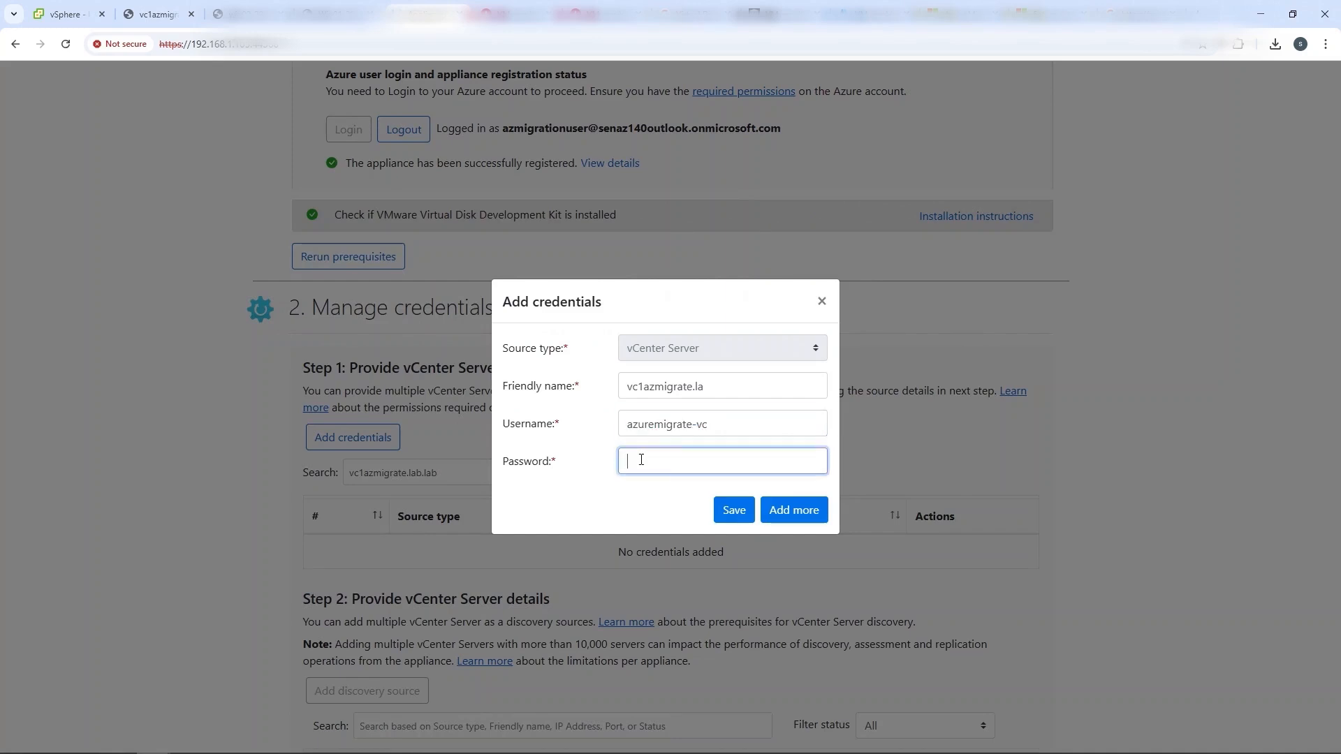
text(•••••••••••)
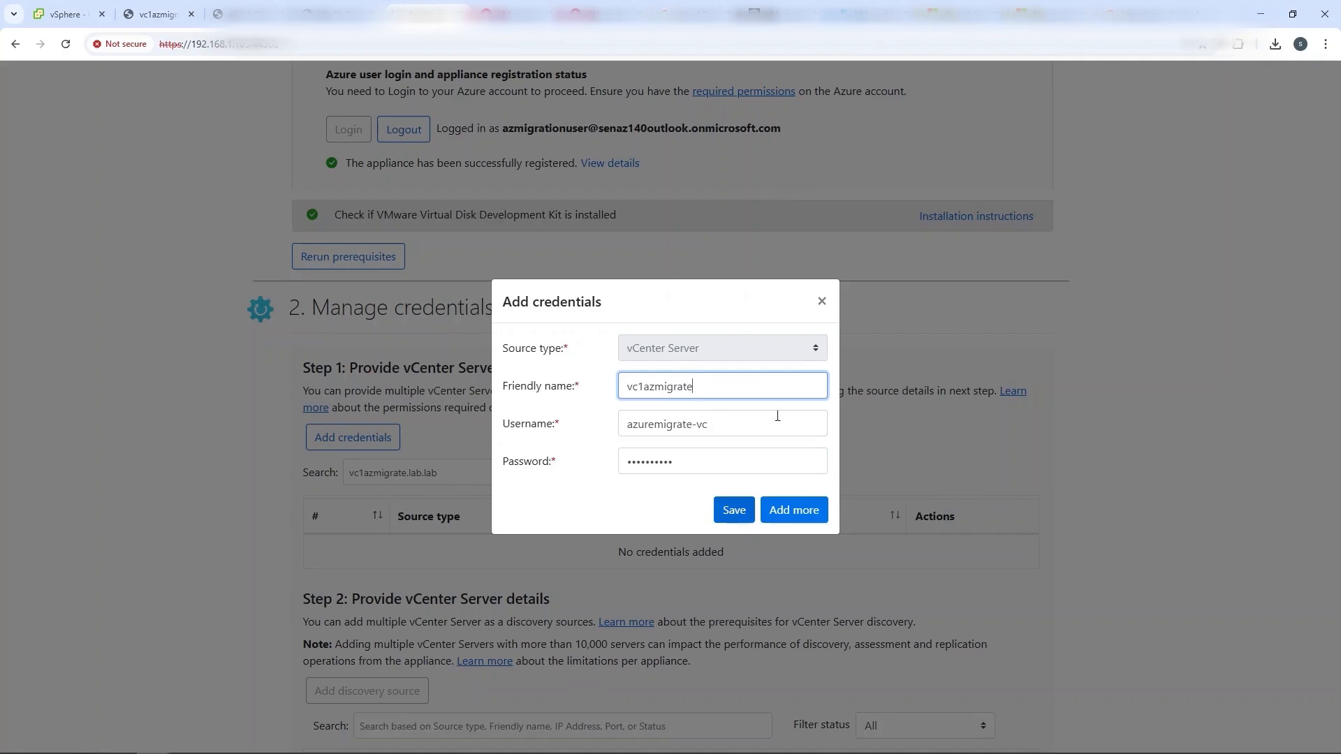
click(792, 353)
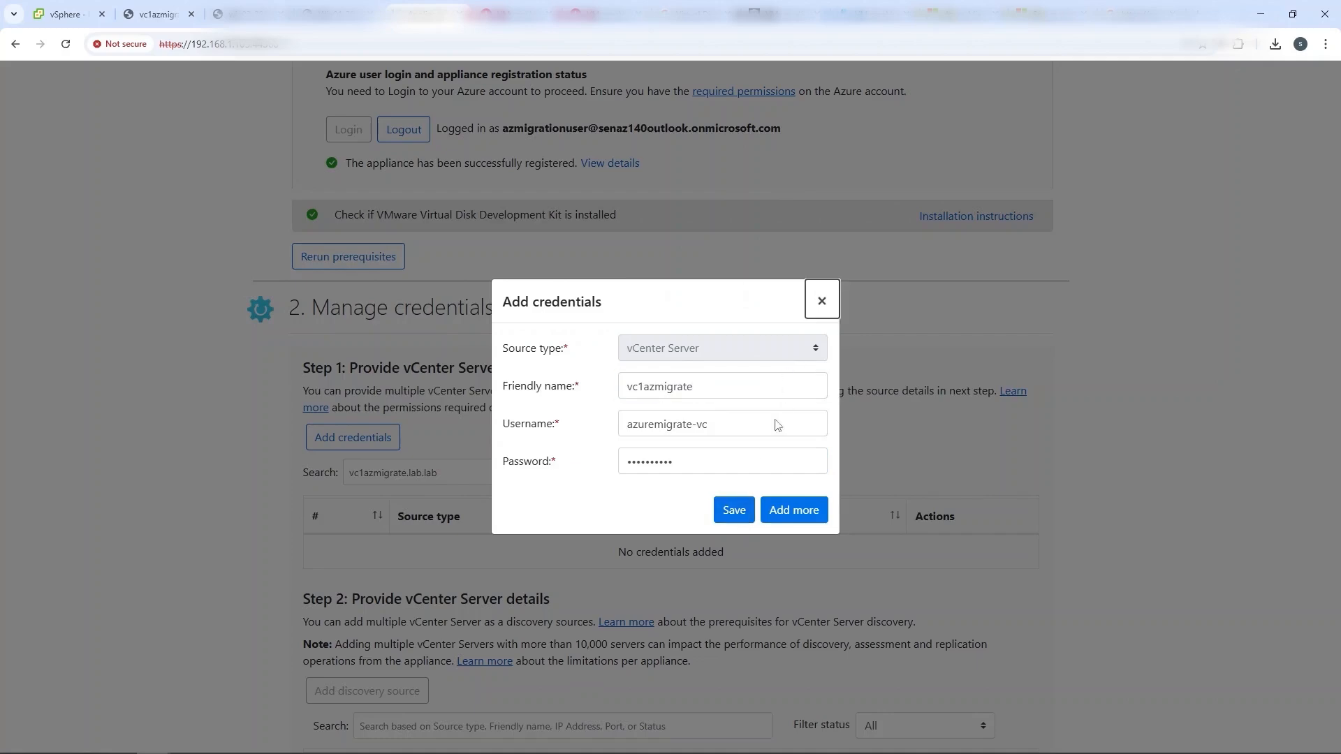
click(733, 511)
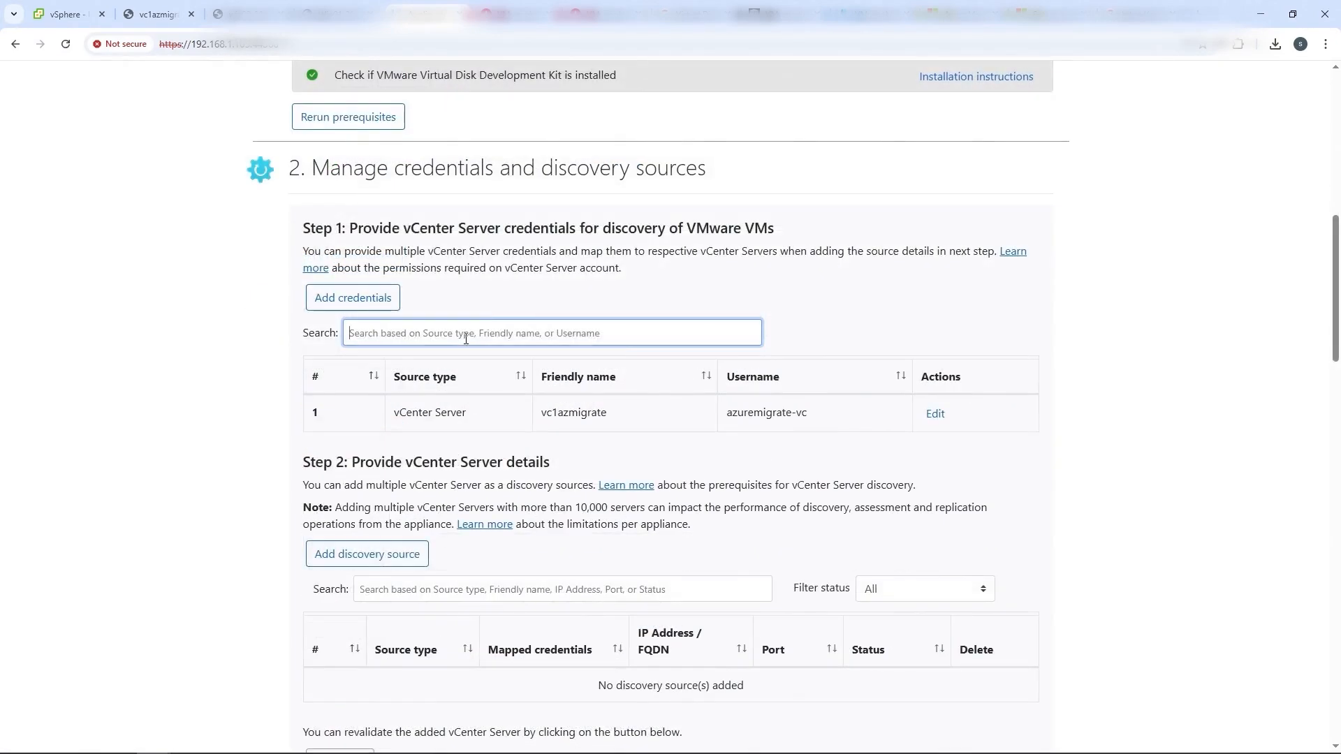
drag(396, 416, 839, 424)
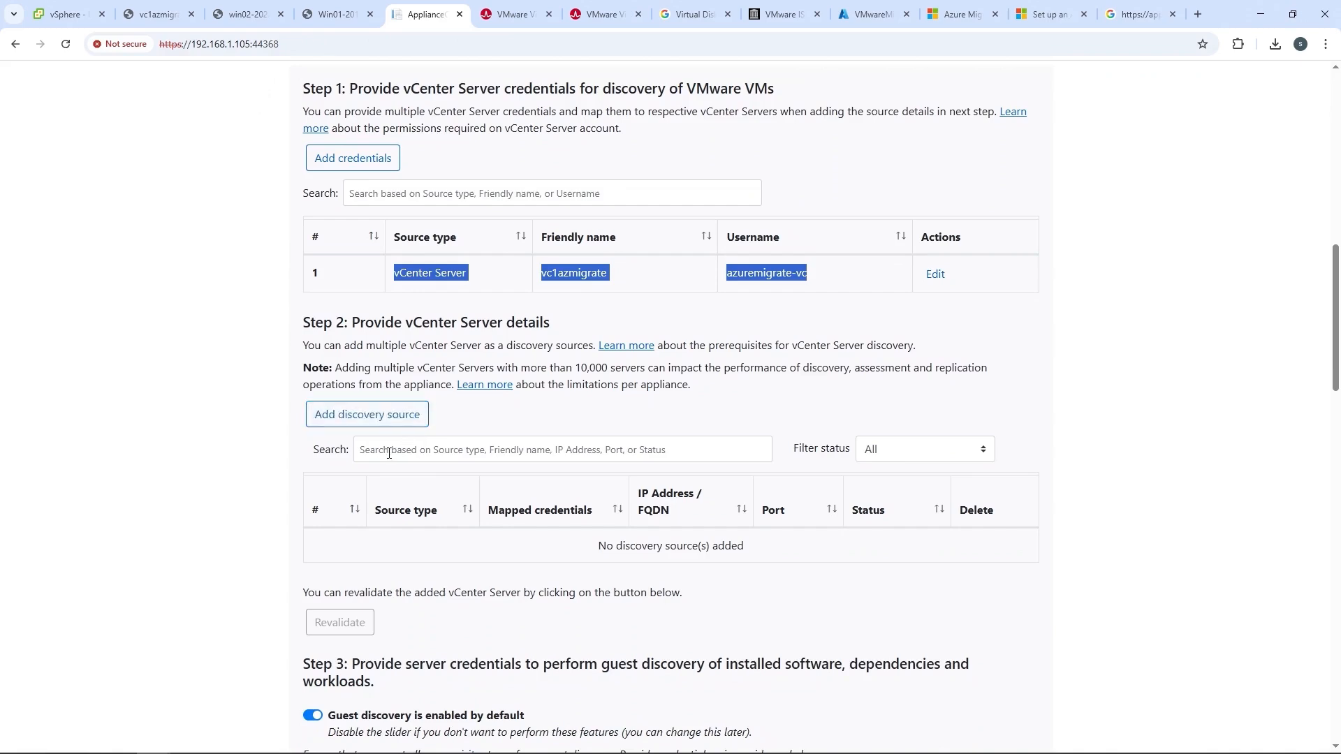
Step: Add vc1azmigrate.lab.lab as a vCenter Server discovery source on port 443, mapped to the vc1azmigrate credentials
click(381, 422)
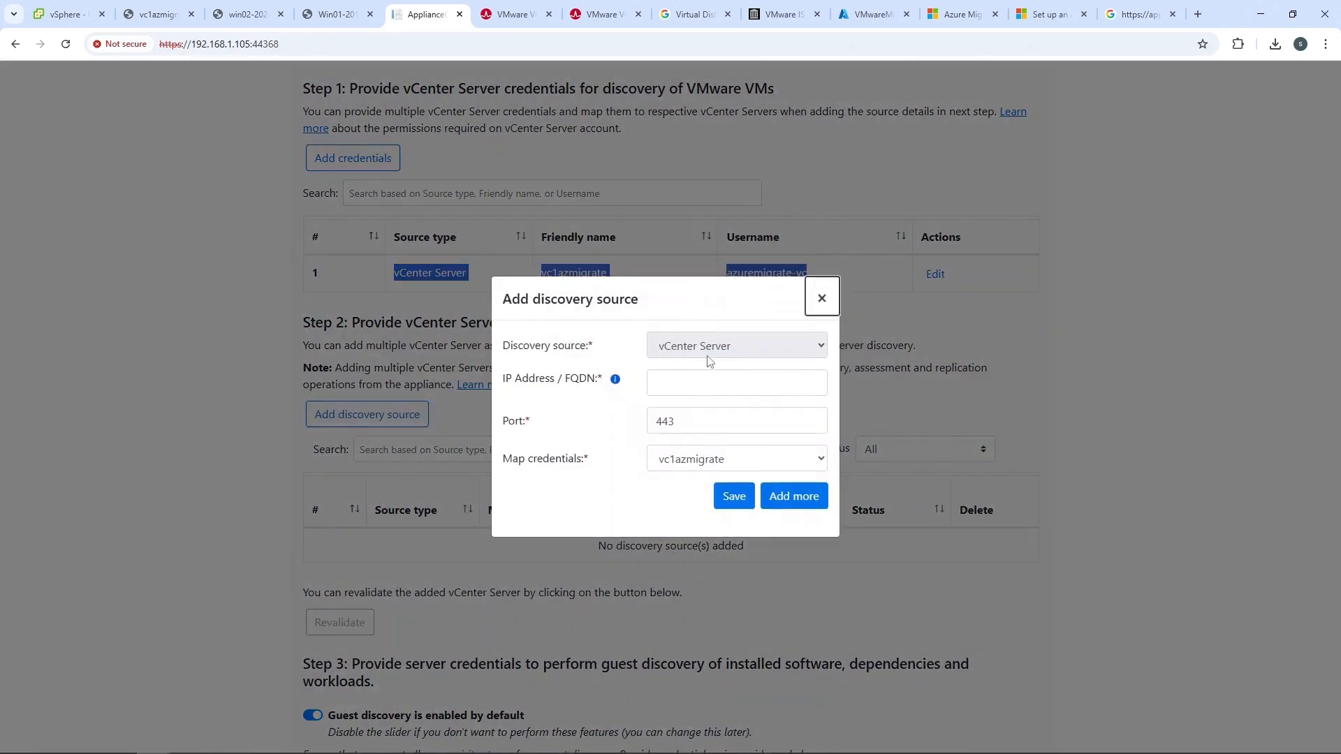
click(679, 386)
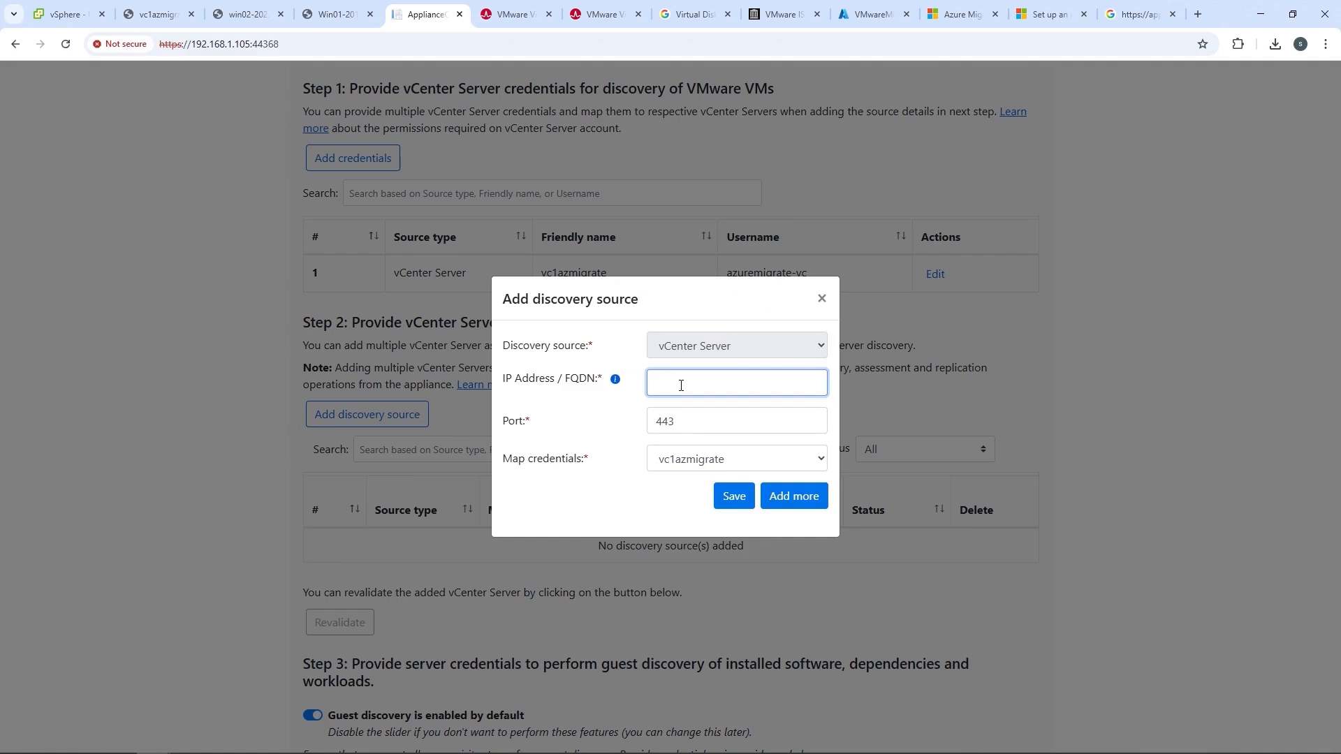
text(vc1azmigrate.lab.lab)
key(Tab)
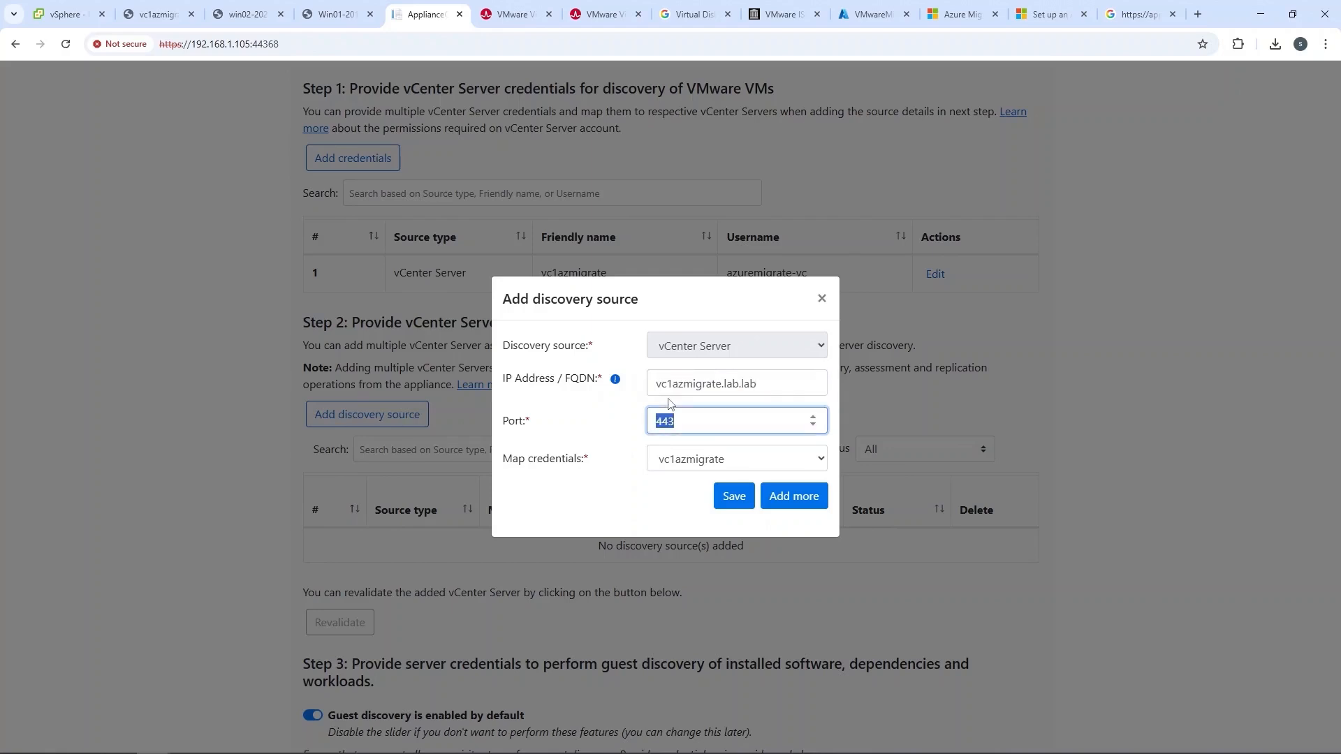
click(699, 464)
click(698, 465)
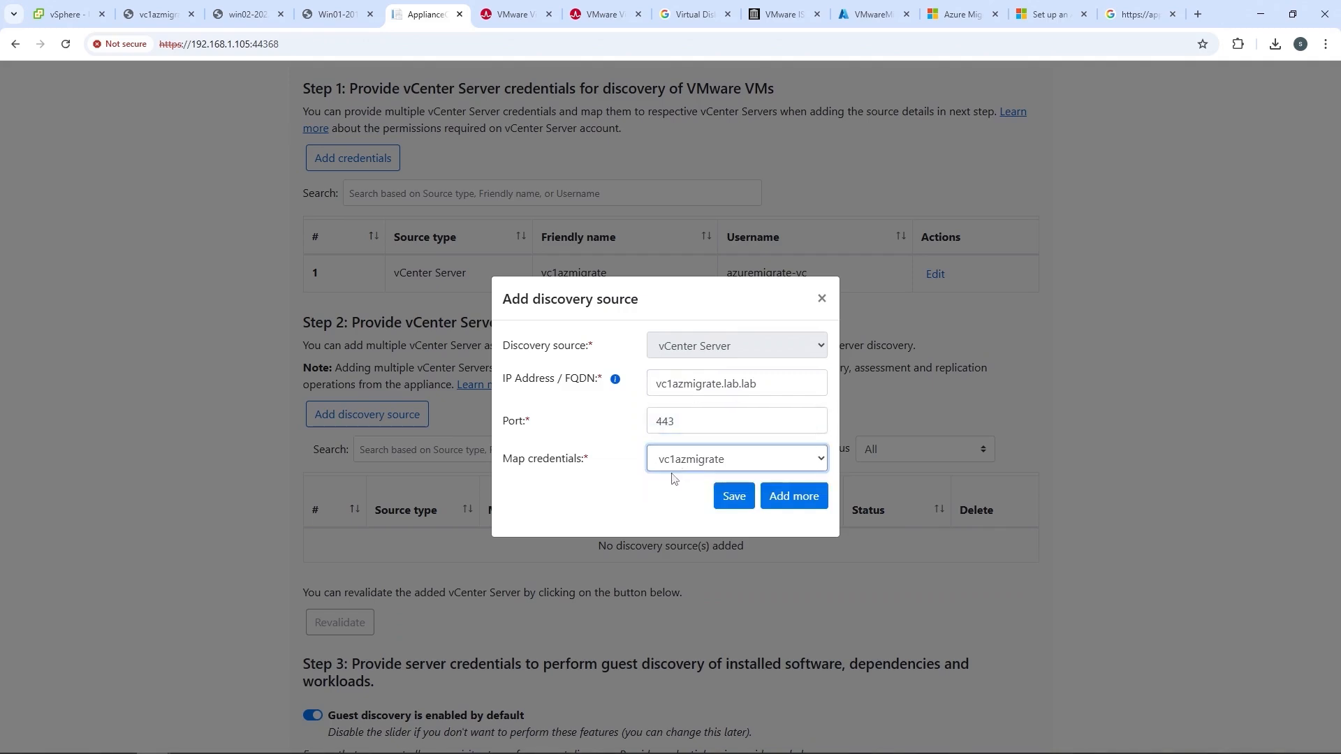
click(730, 496)
scroll(859, 500, down, 1)
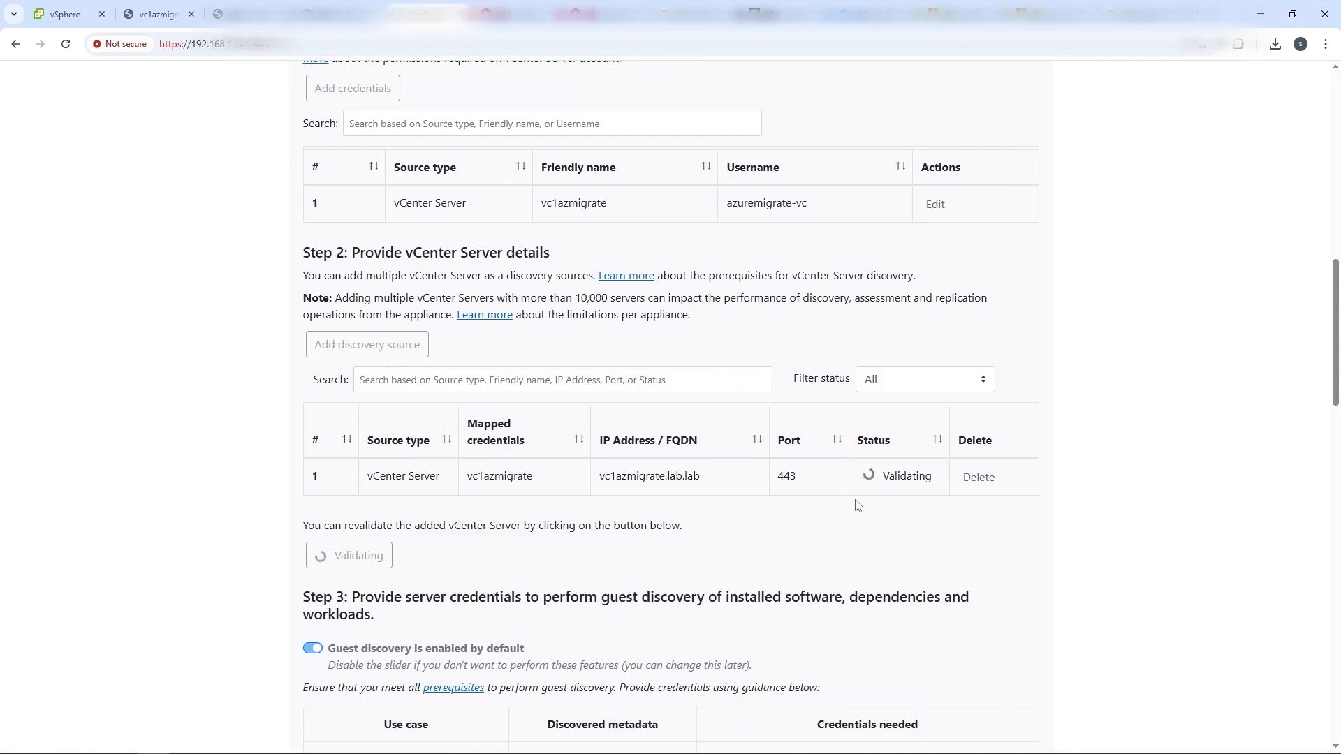
click(891, 497)
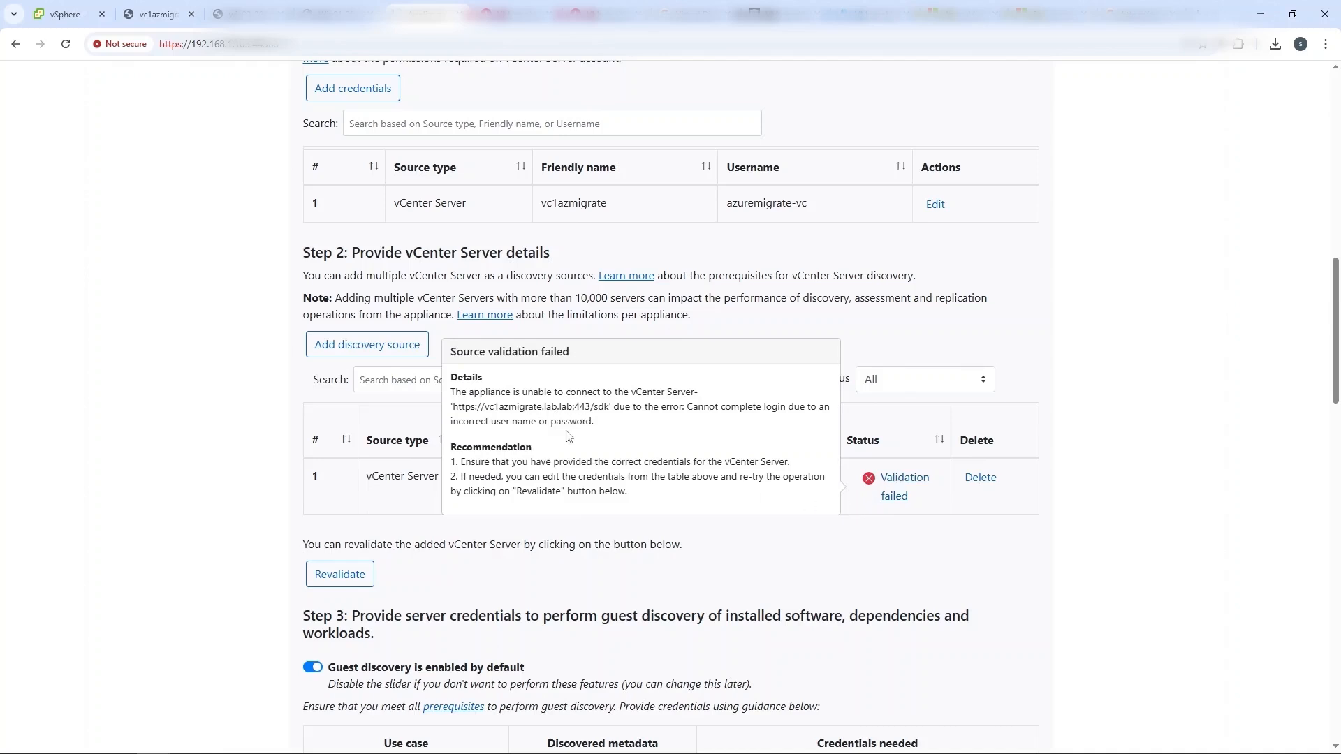
click(935, 204)
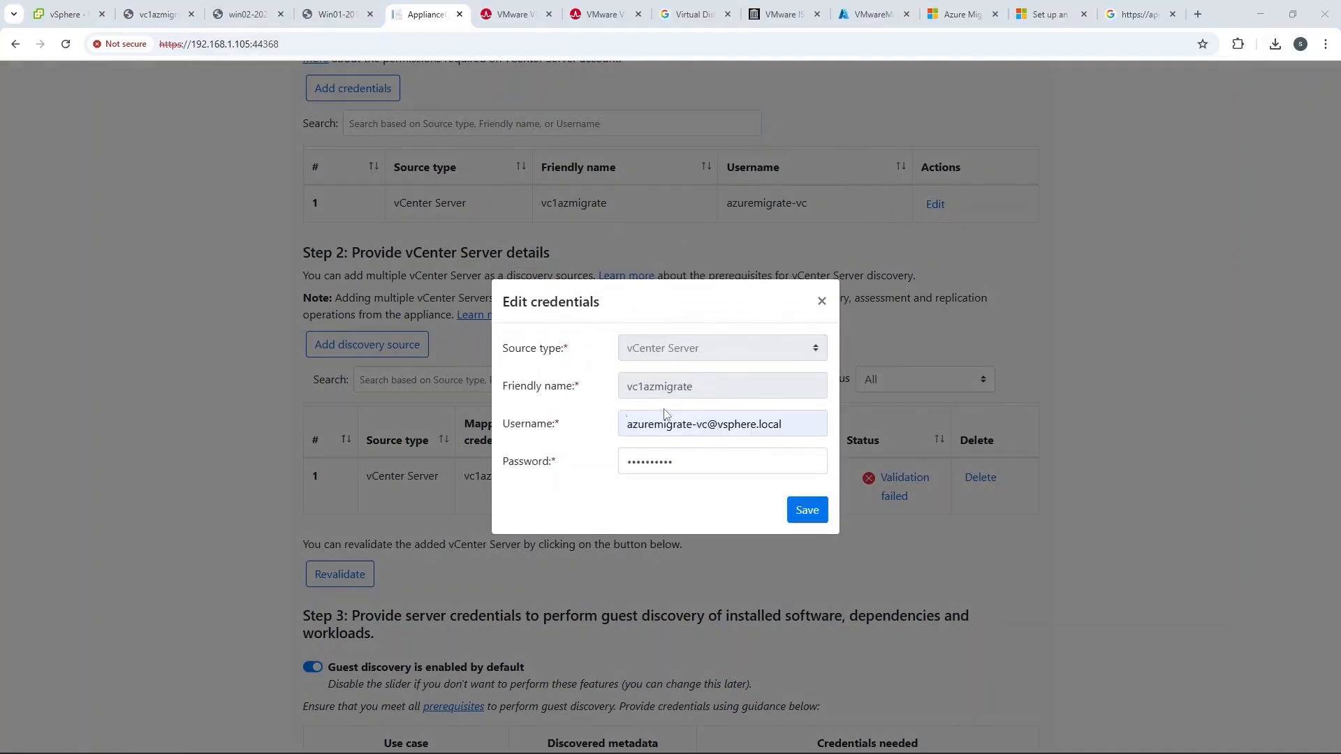
drag(792, 425, 710, 427)
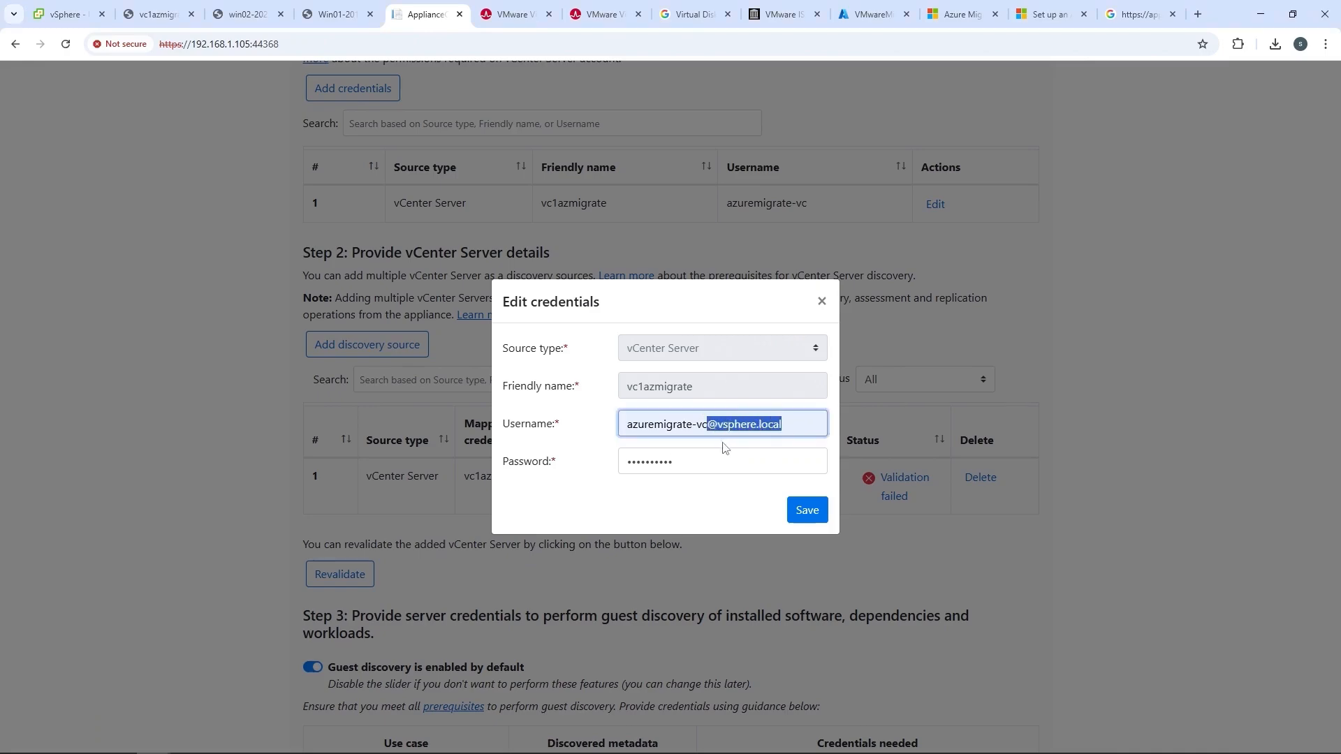
click(801, 511)
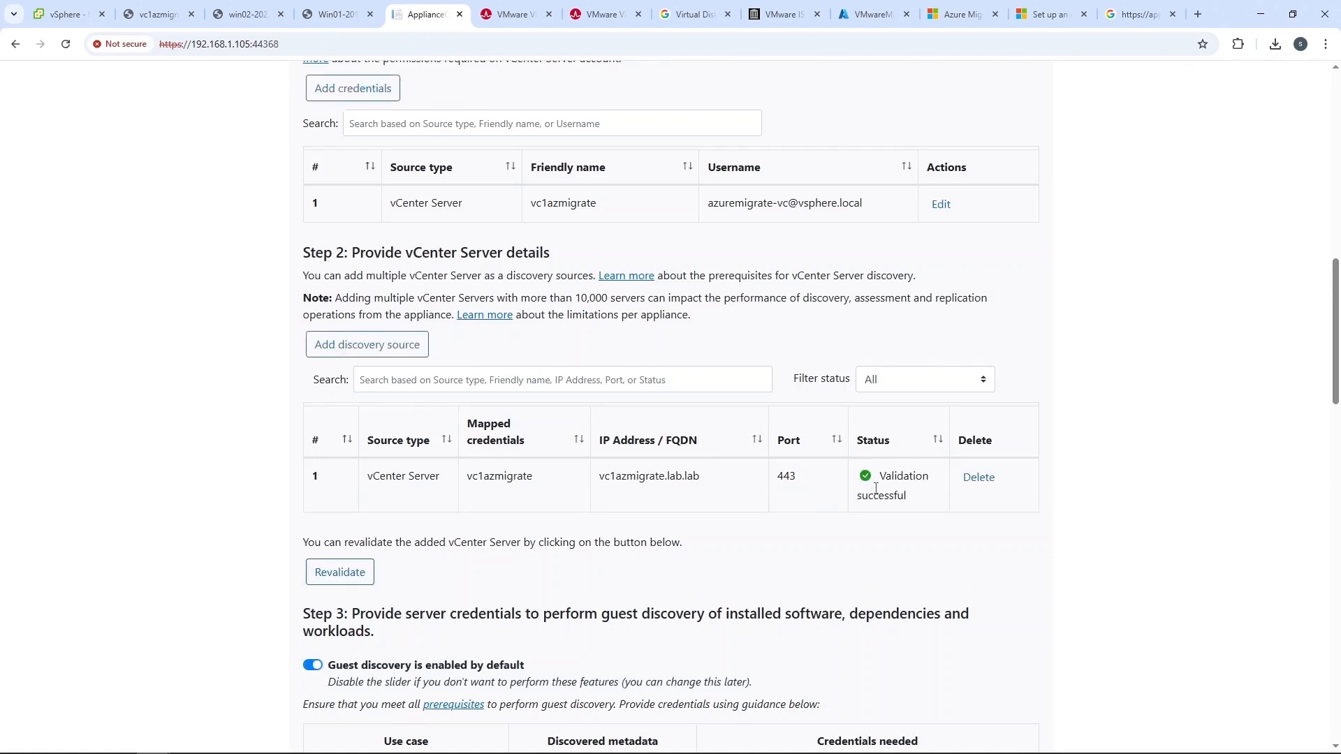
drag(865, 204, 702, 206)
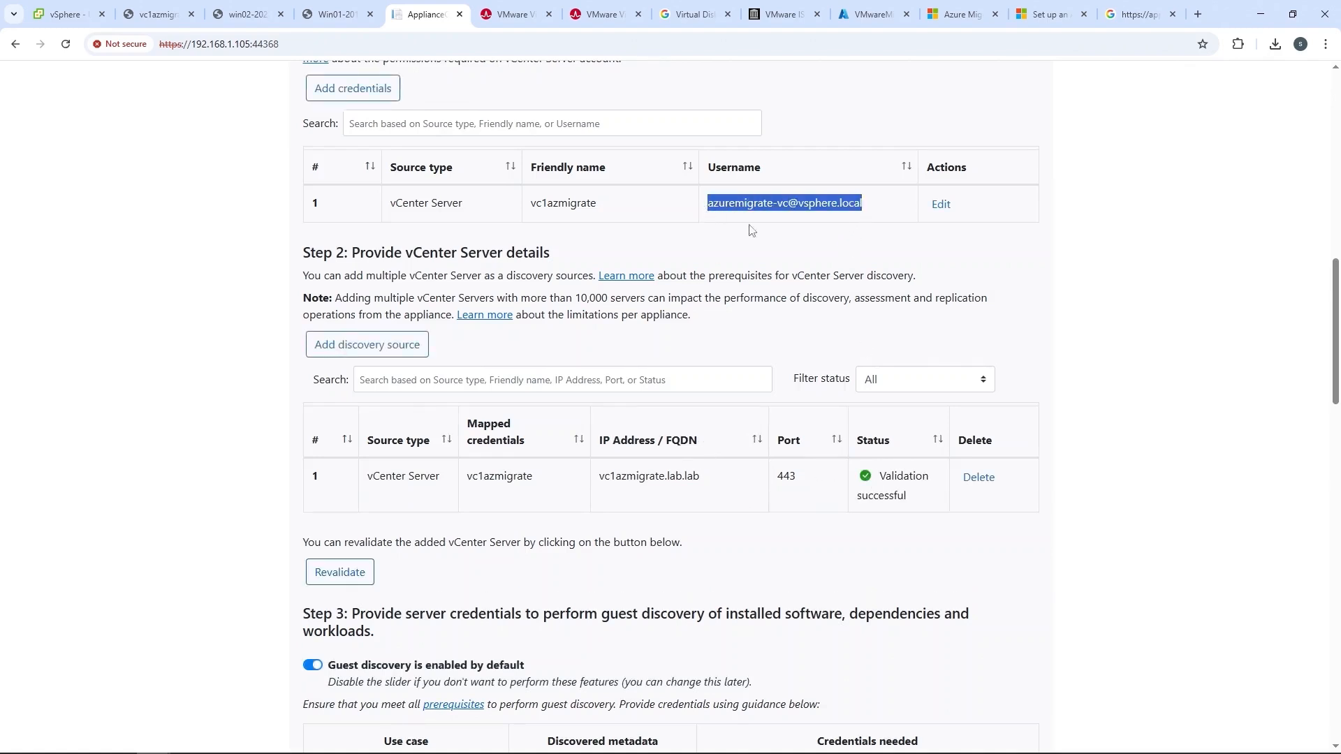
Step: Start new server credentials for guest discovery with the credentials type Windows (Non-domain)
scroll(692, 223, down, 2)
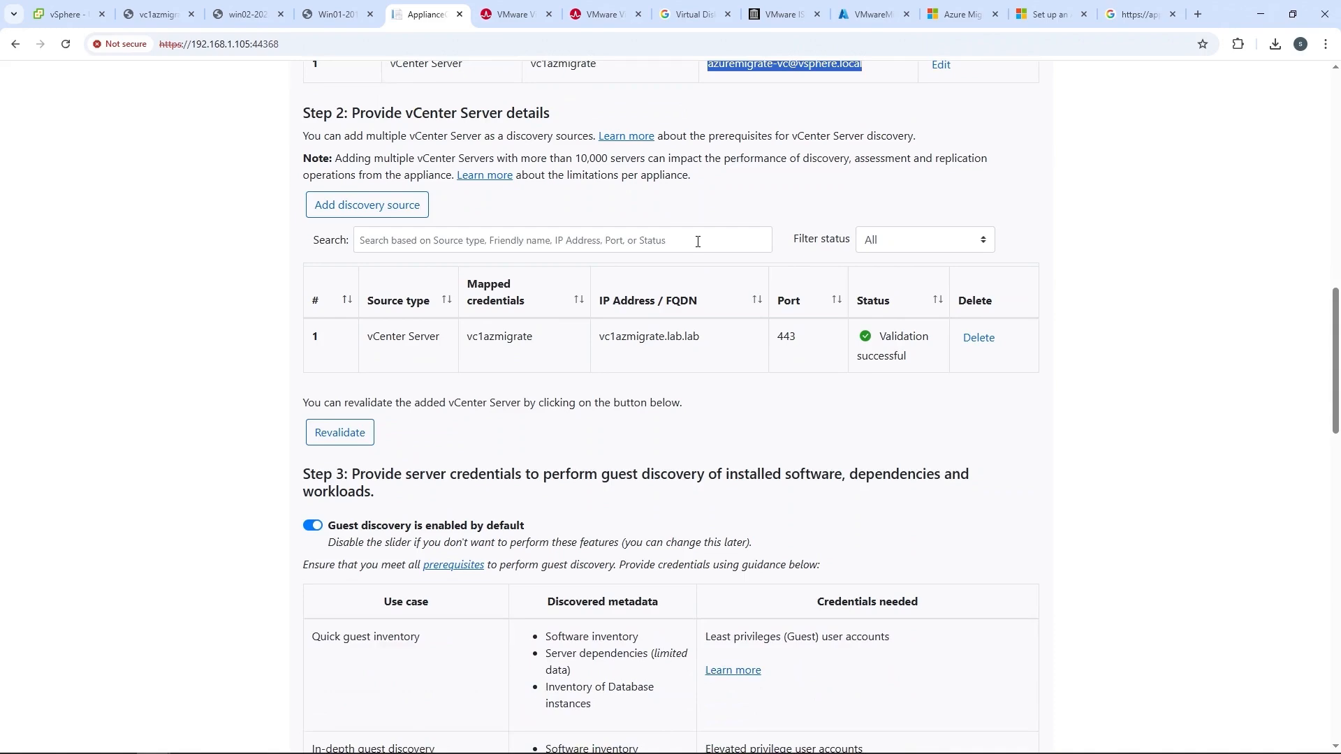
scroll(698, 241, down, 9)
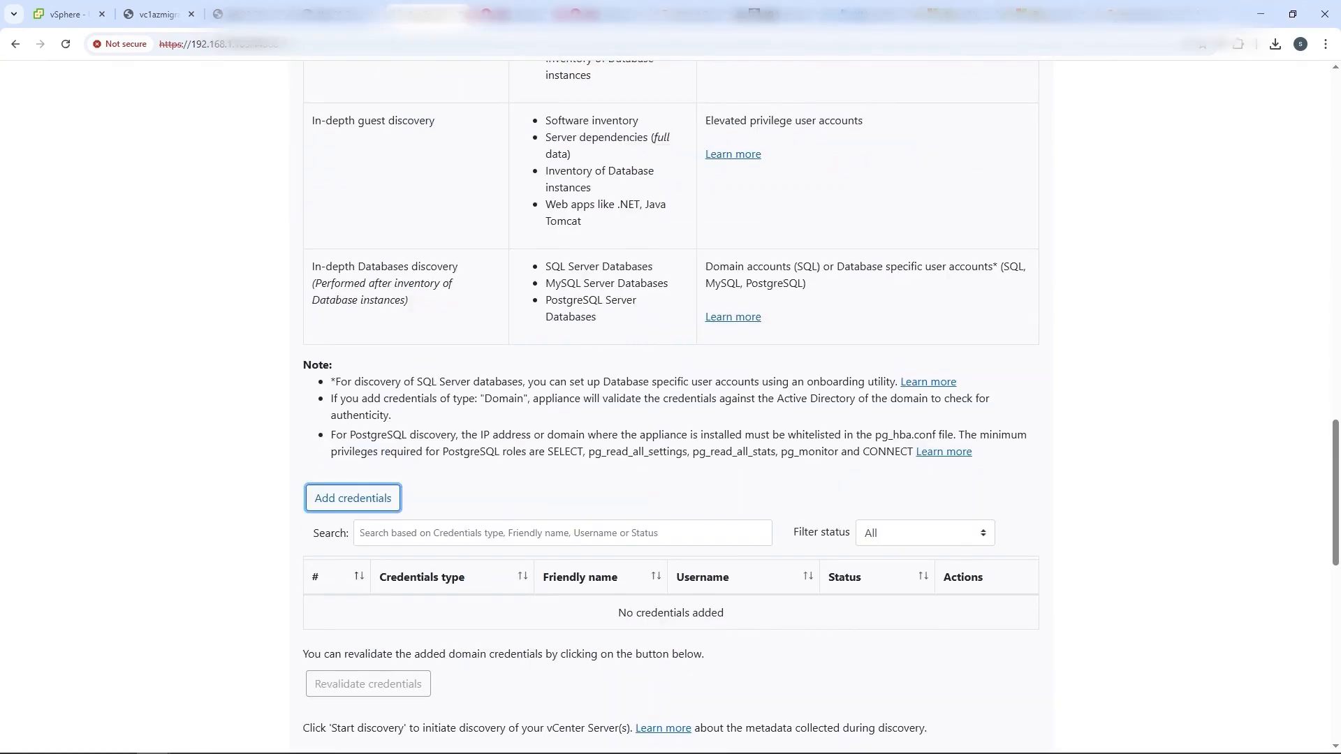
click(379, 496)
click(701, 353)
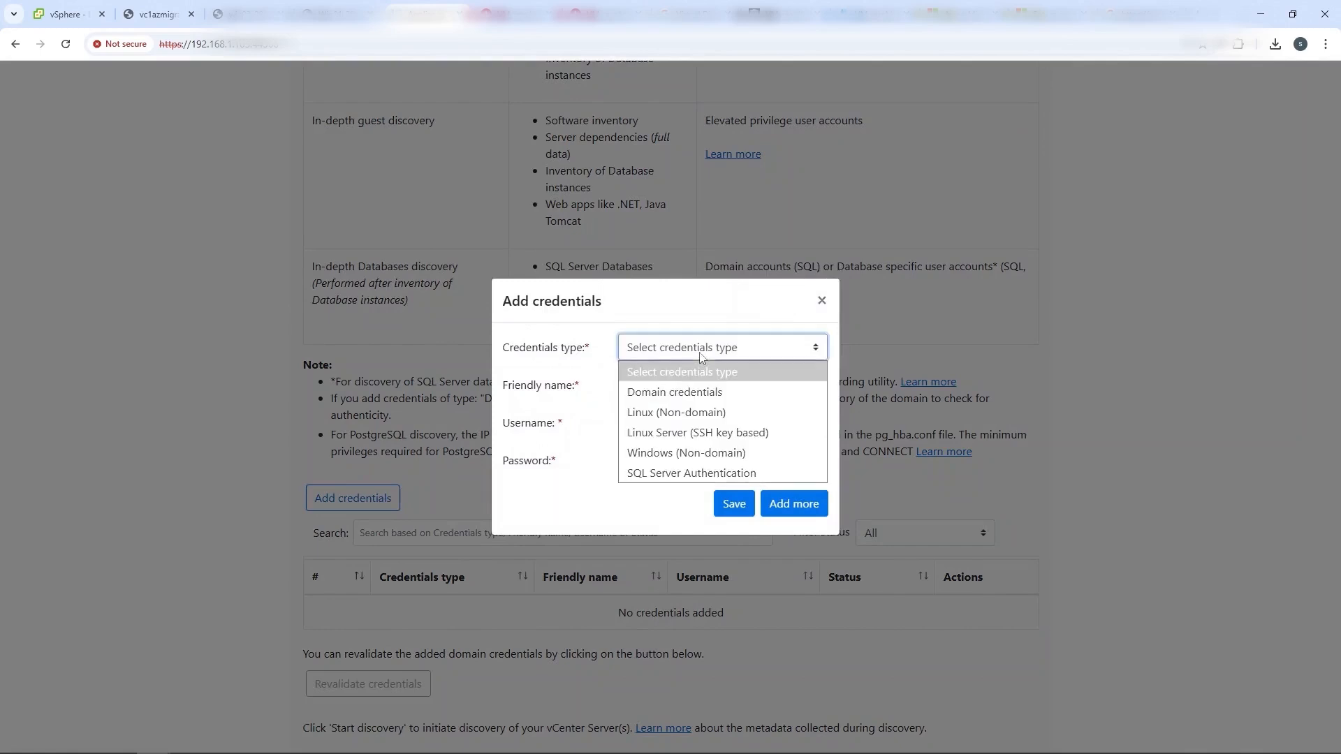
click(696, 451)
click(653, 385)
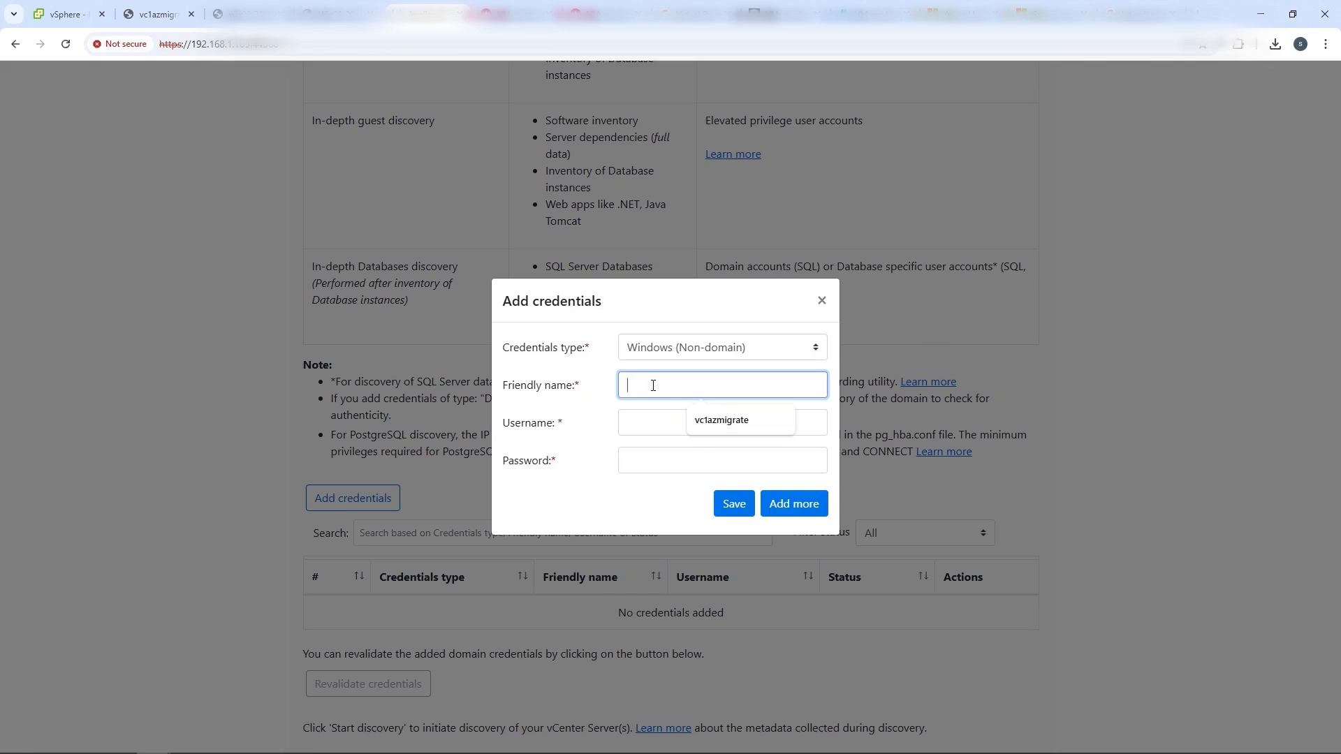
Step: Enter a friendly name for the local Windows admin credentials and fill in the account's username
text(lo)
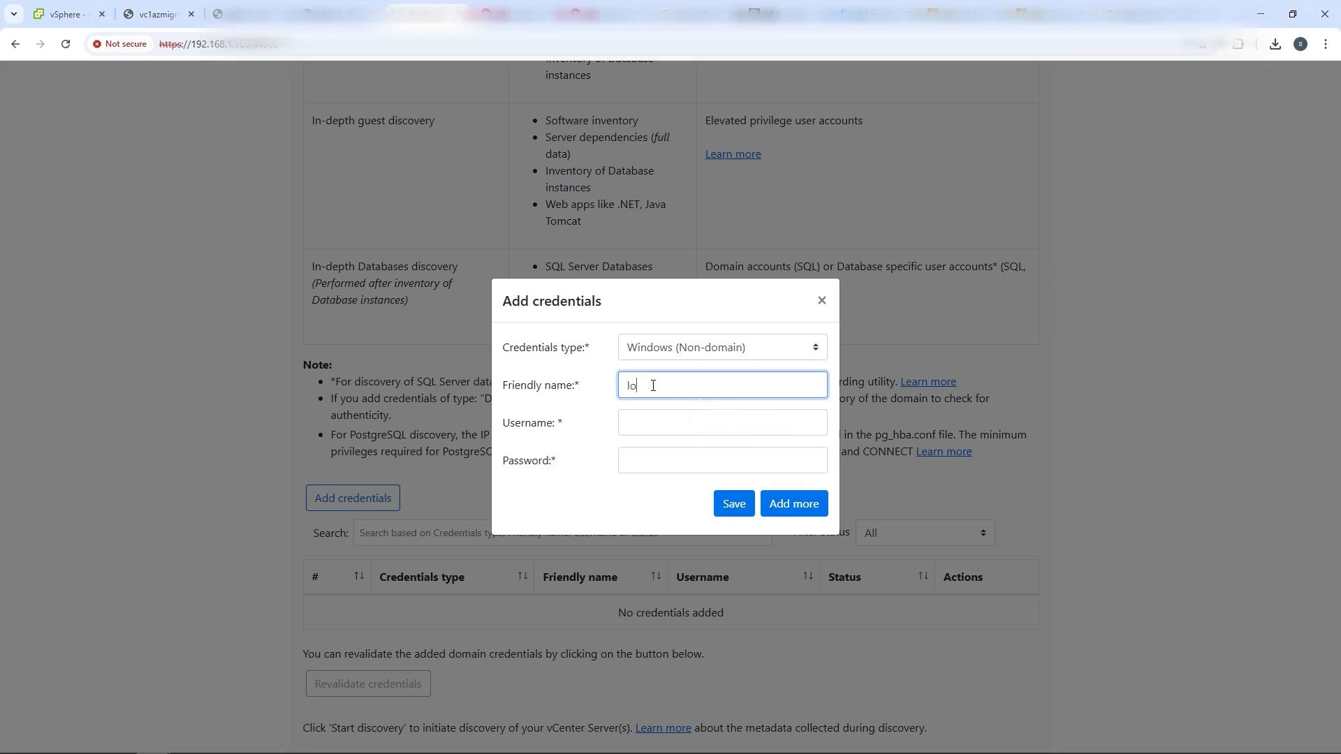
text(calwindowsadm)
key(BackSpace)
key(BackSpace)
key(BackSpace)
key(BackSpace)
key(BackSpace)
key(BackSpace)
key(BackSpace)
text(ad)
click(632, 422)
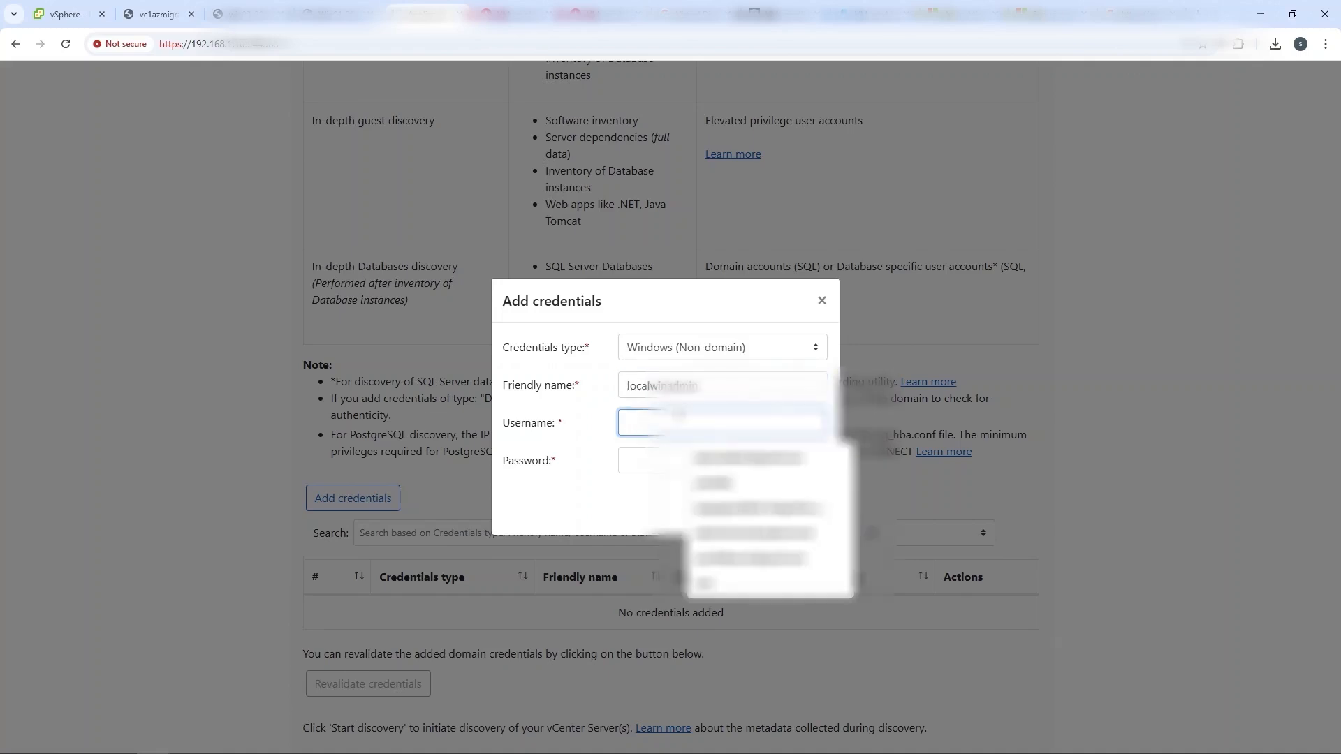
click(699, 466)
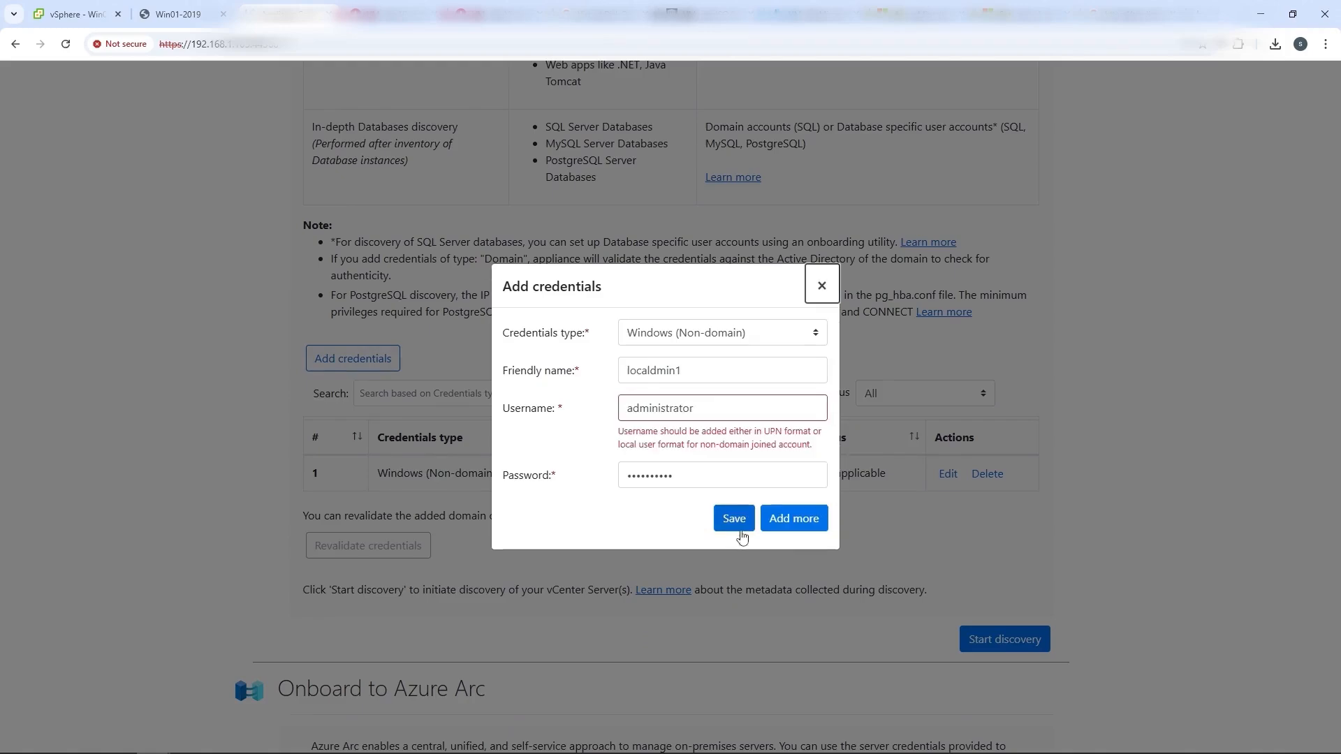
Step: Save the Windows (Non-domain) server credentials with the friendly name localdmin1 and start discovery
click(734, 518)
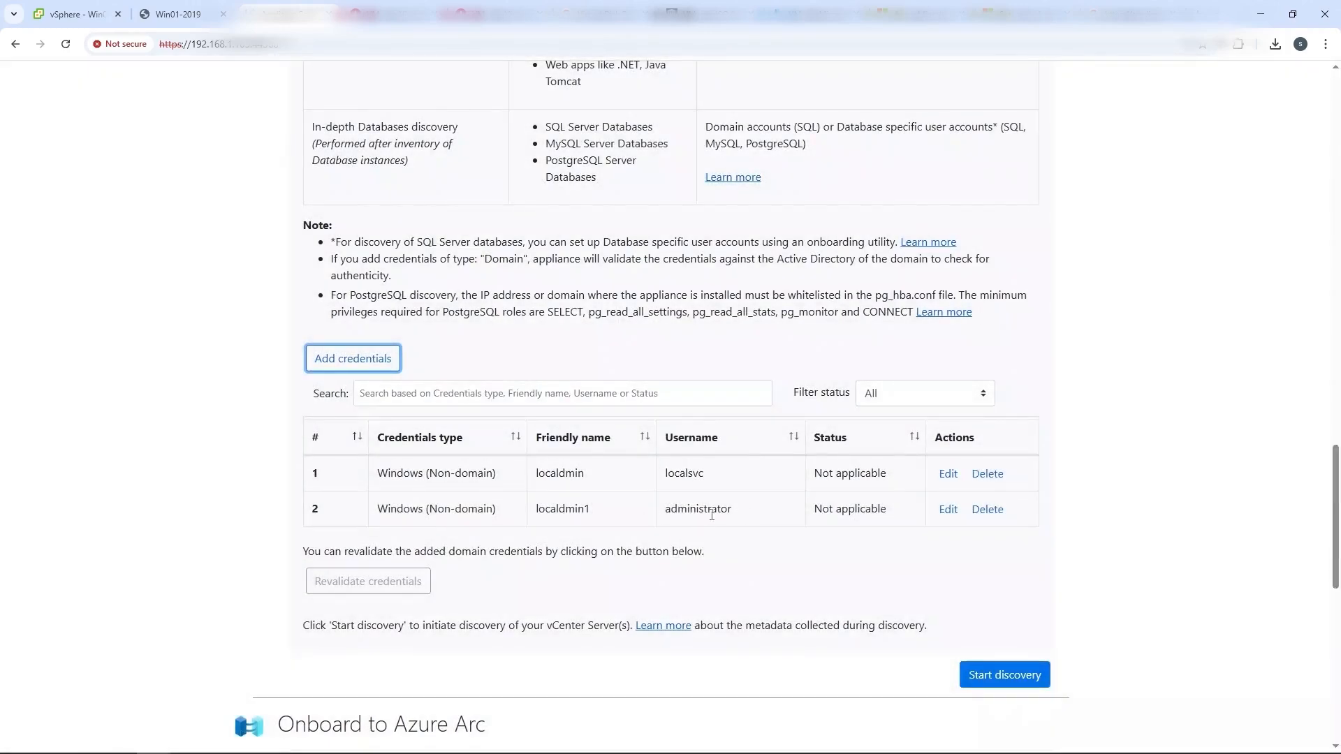
scroll(712, 516, down, 1)
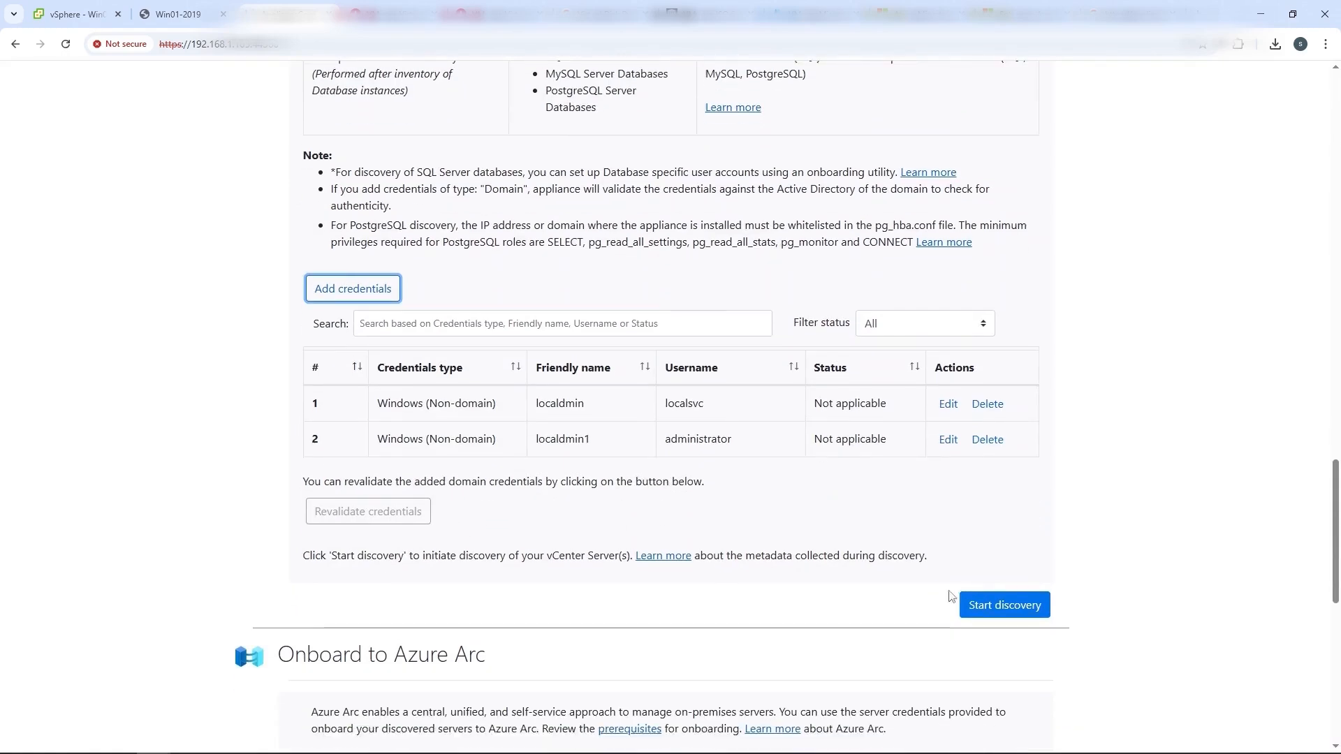
click(1025, 613)
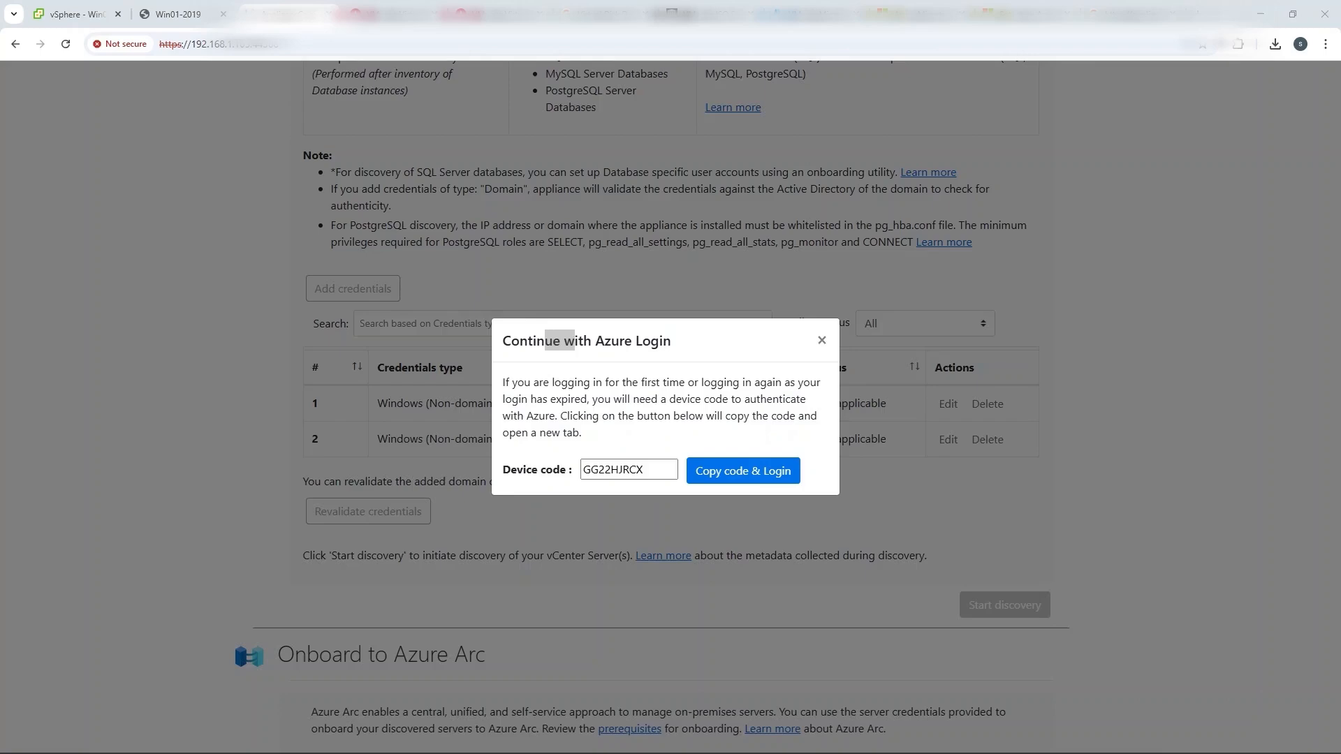
Step: Sign in to Azure with the copied device code and the migration user's account, and start vCenter discovery from the appliance
click(723, 475)
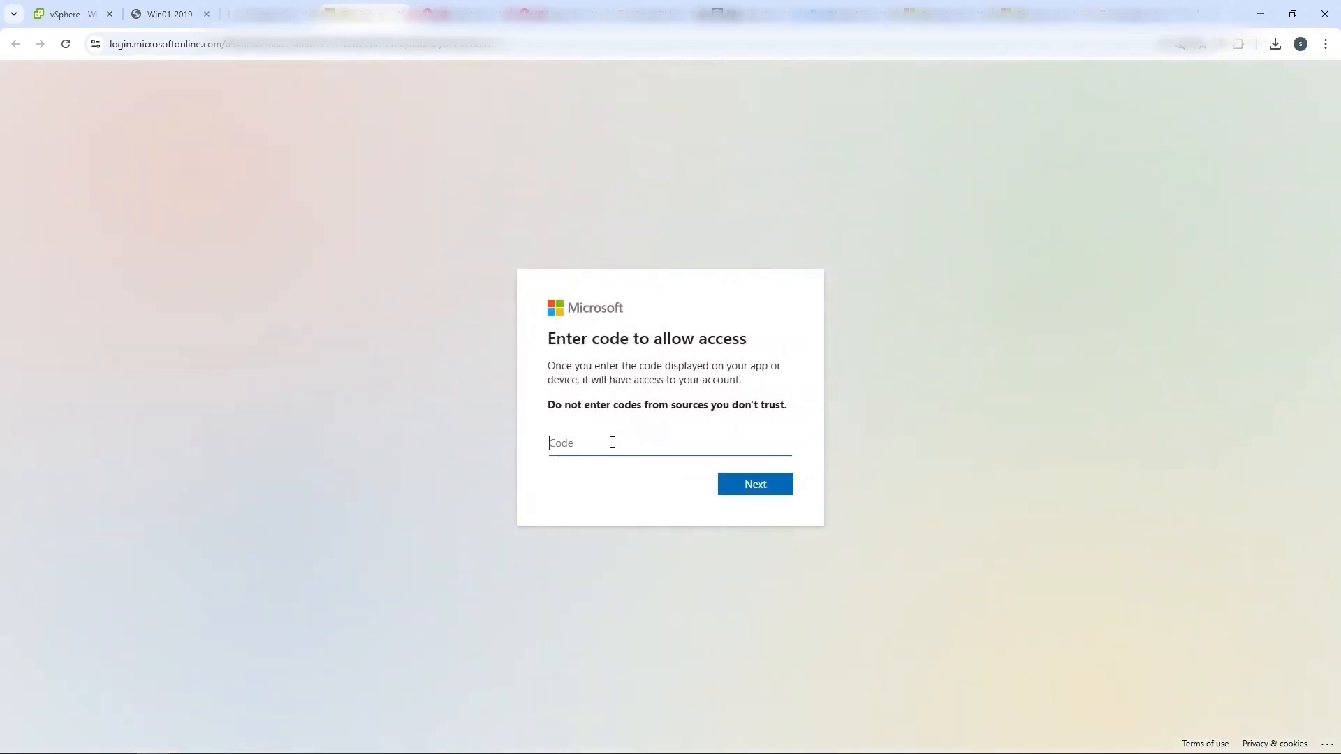
text(GG22HJRCX)
click(739, 491)
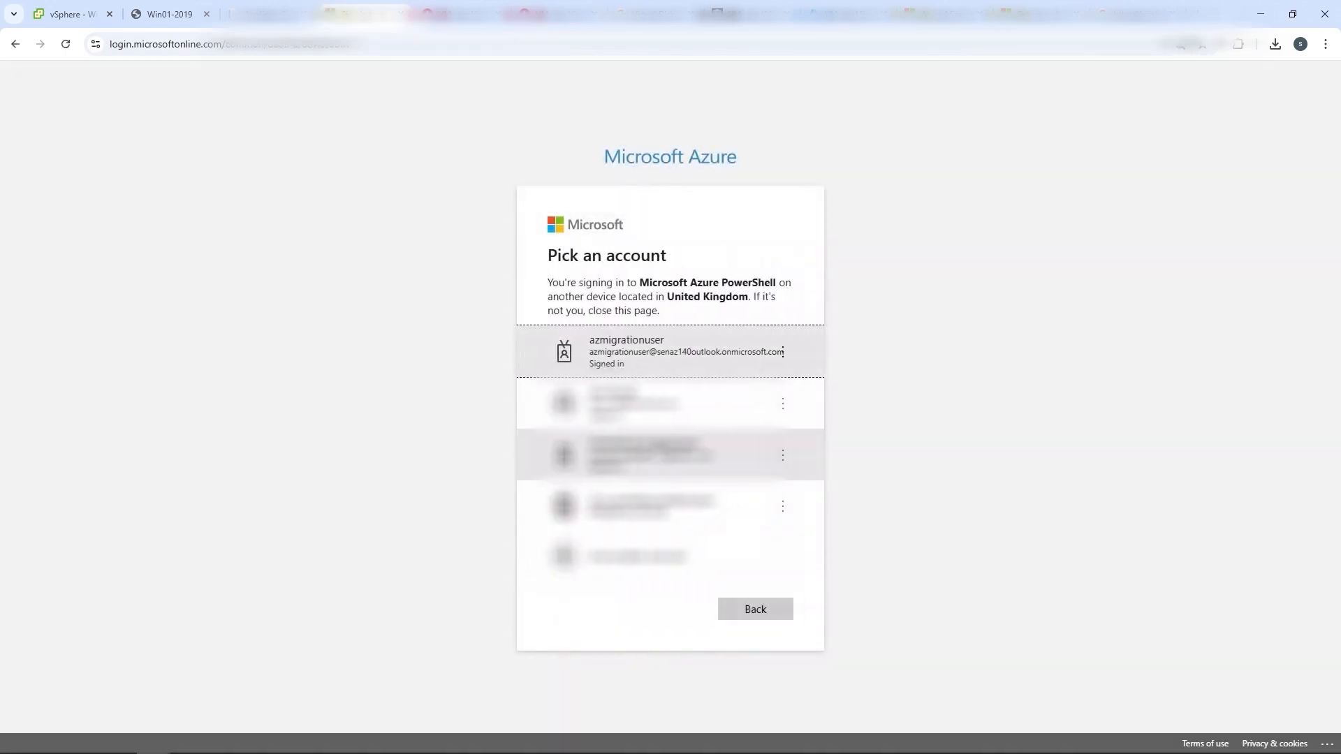
click(636, 363)
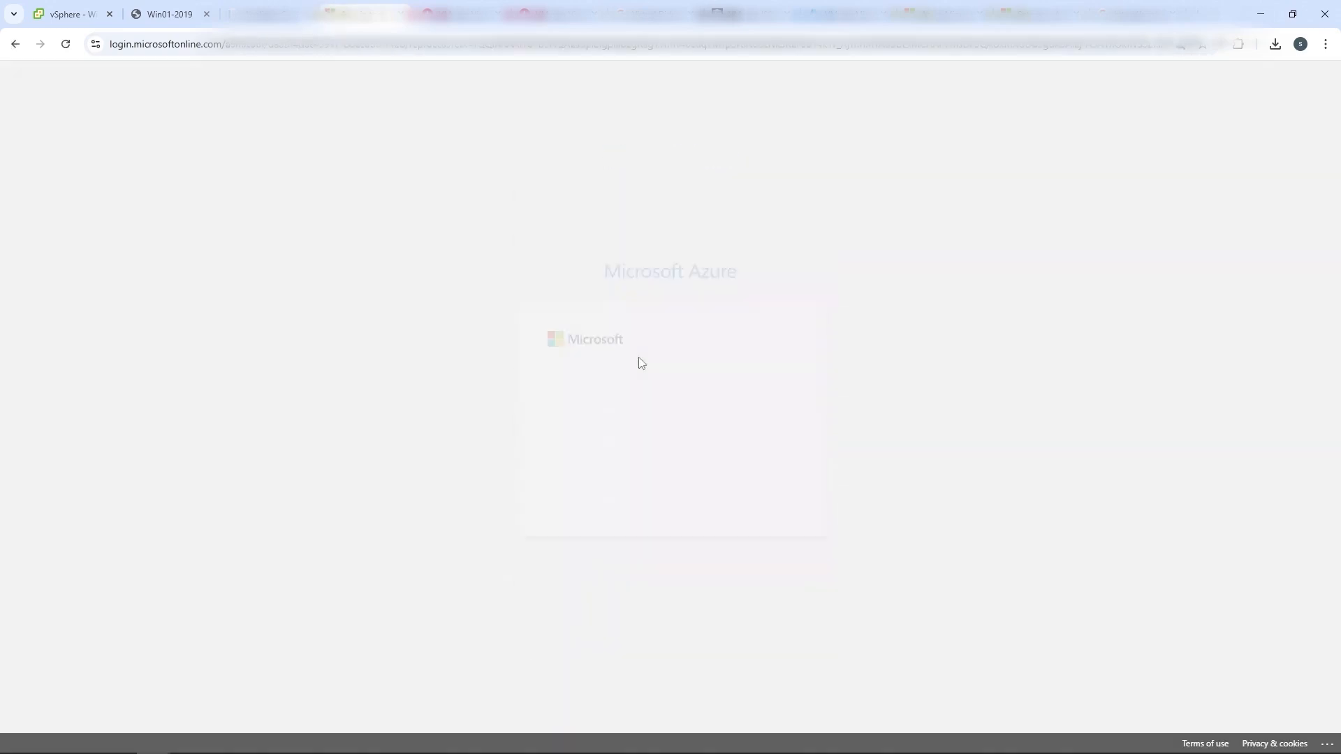
click(733, 491)
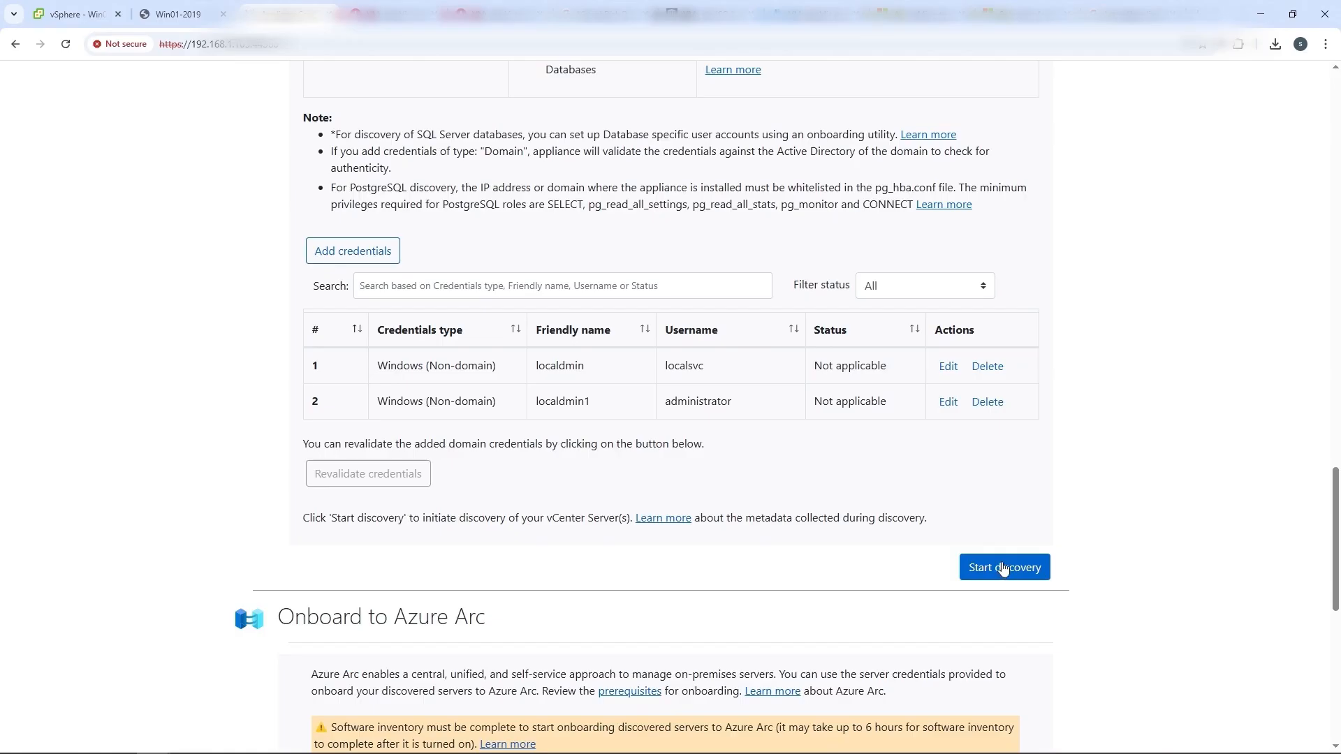
click(1004, 567)
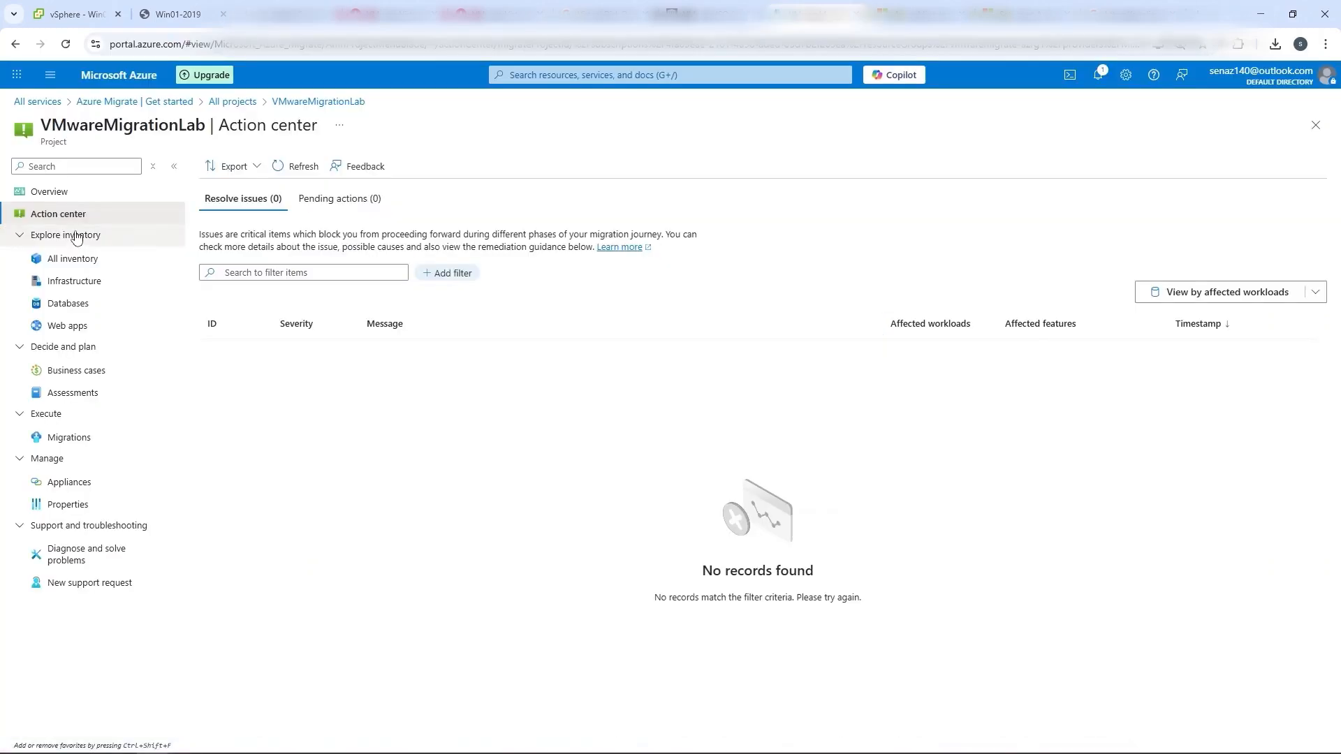
Step: Show the services health of the vmmigrateapp1 appliance in the VMwareMigrationLab project and refresh its services
click(75, 486)
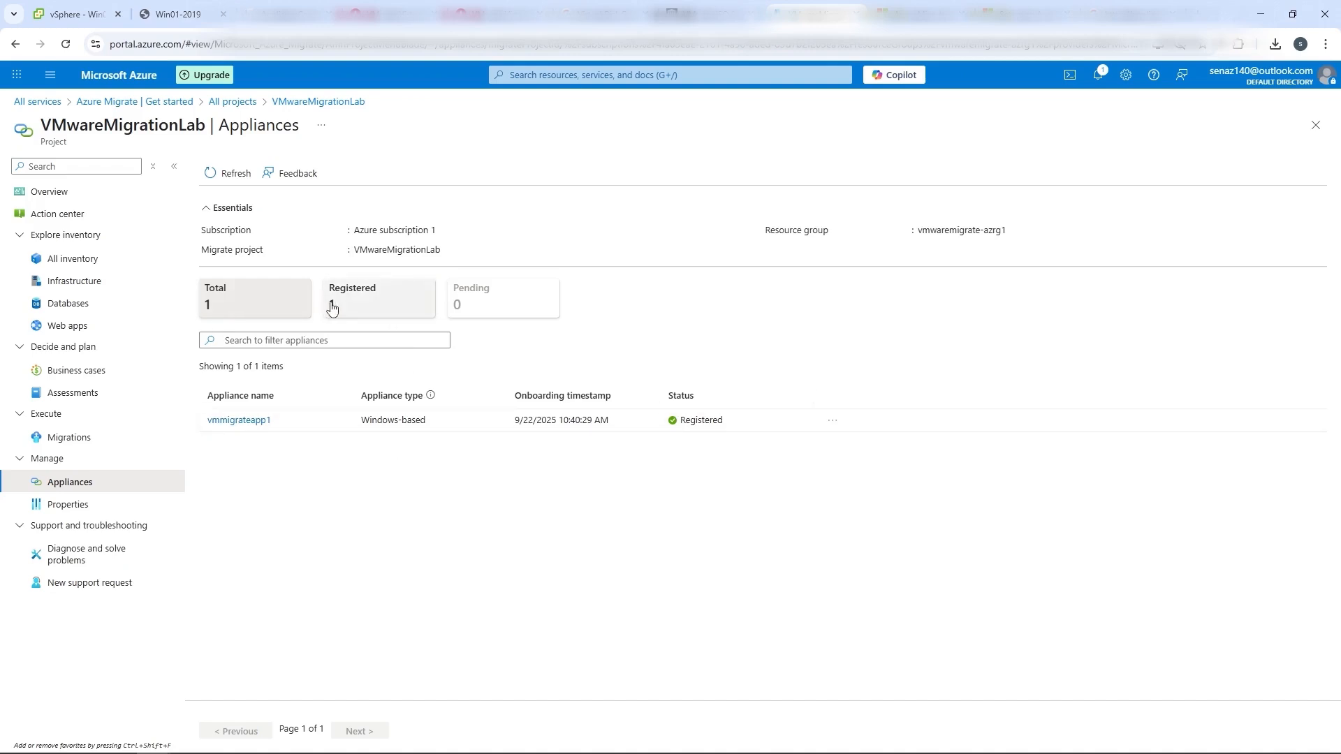
click(252, 421)
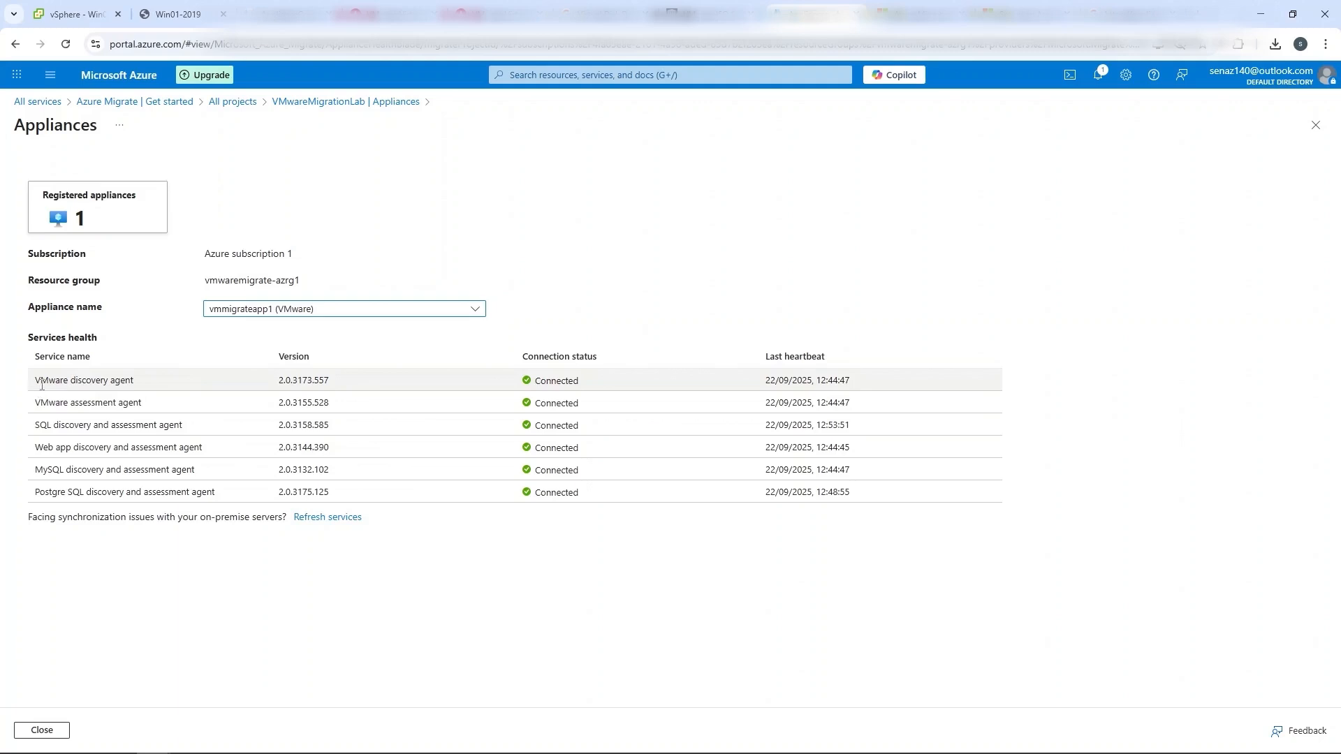
mouse_move(1325, 750)
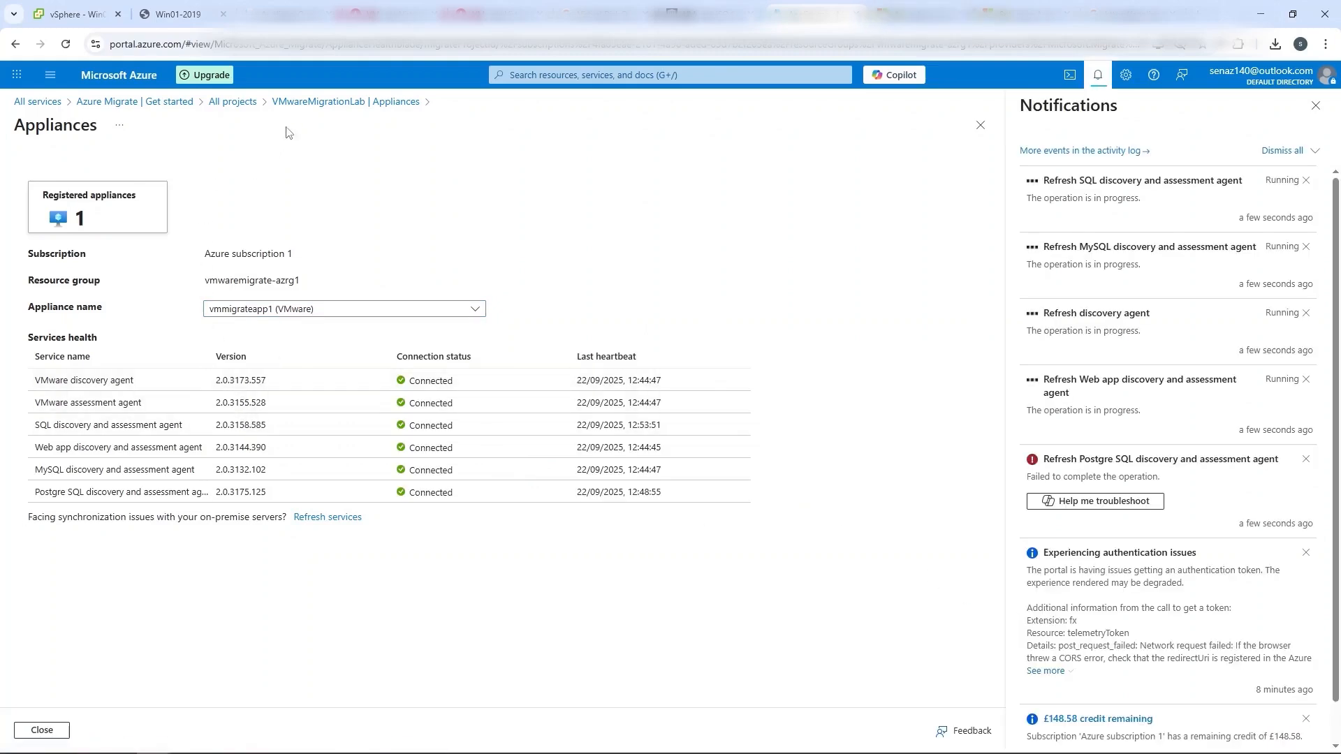
Step: Return to the VMwareMigrationLab project and look through its appliance list and project properties
click(241, 103)
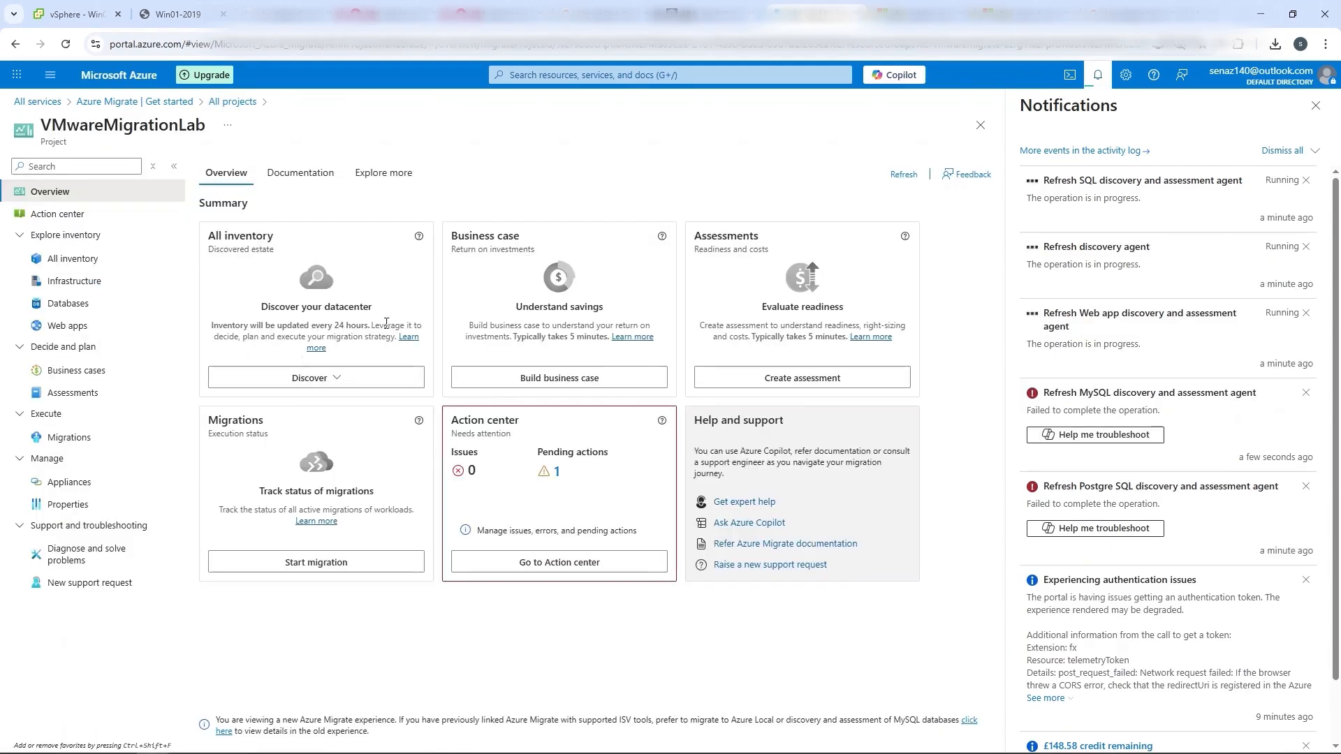
click(69, 482)
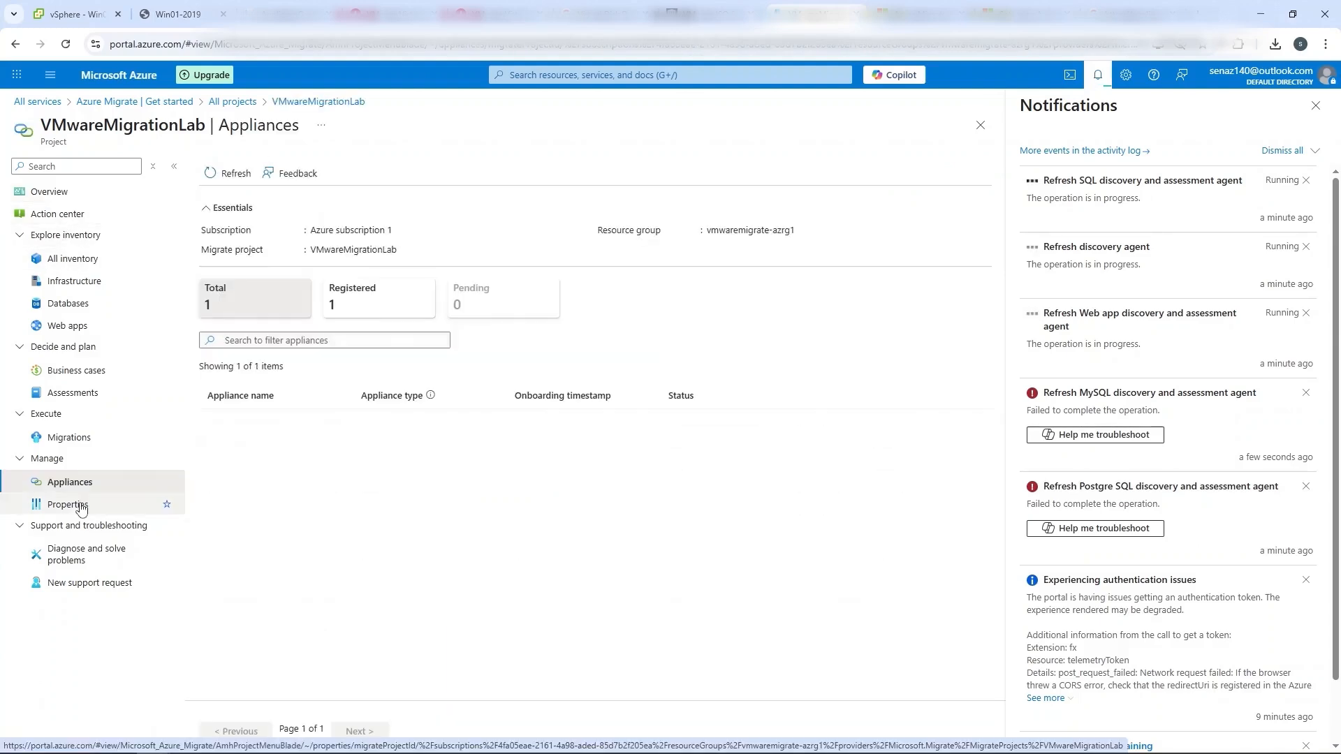
click(81, 507)
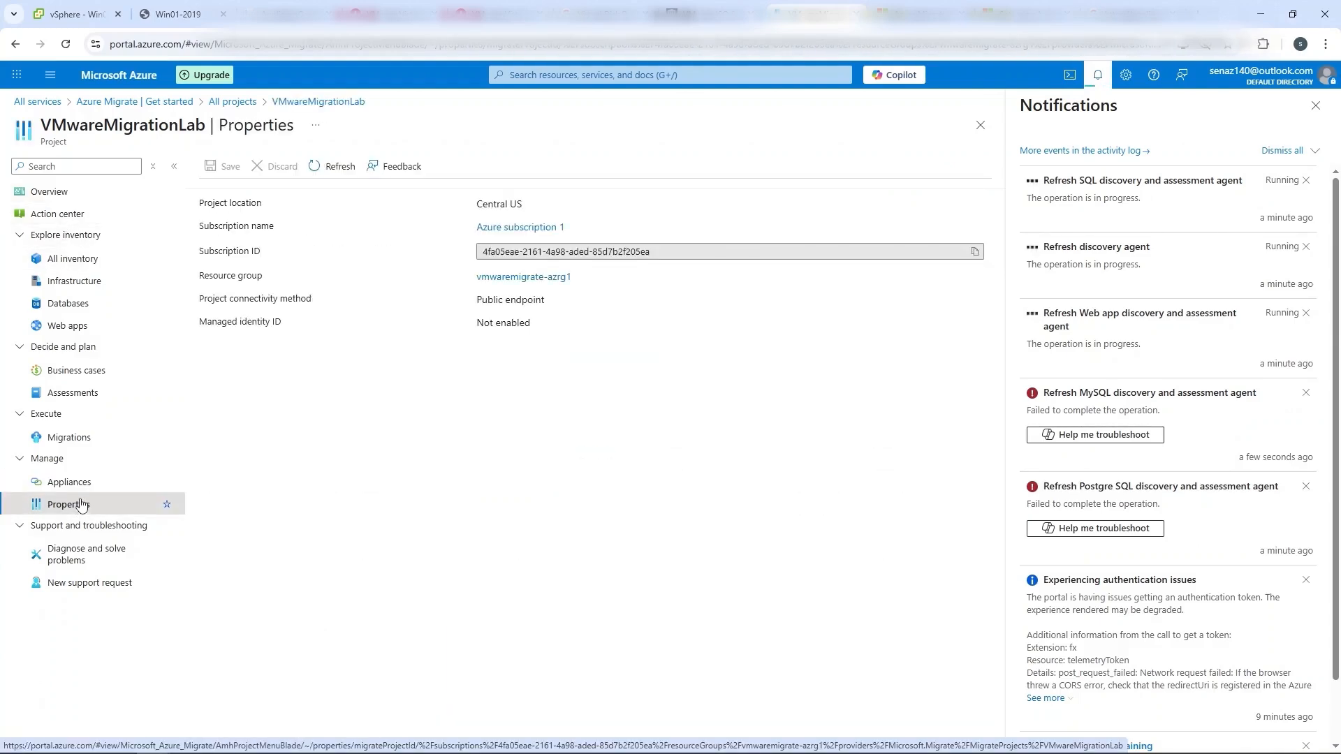
Step: Check the discovery status in the appliance configuration manager and read the error details of the vc1azmigrate.lab.lab discovery source
click(241, 9)
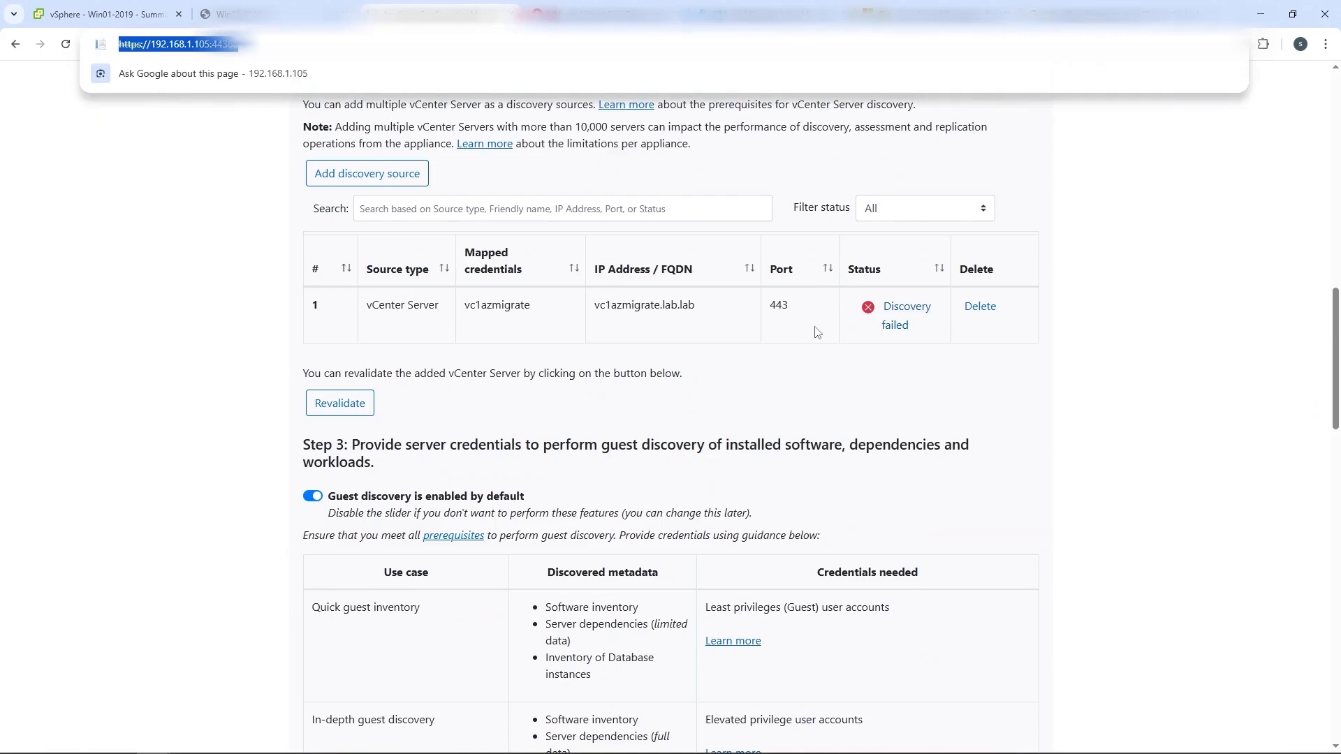
scroll(944, 583, down, 8)
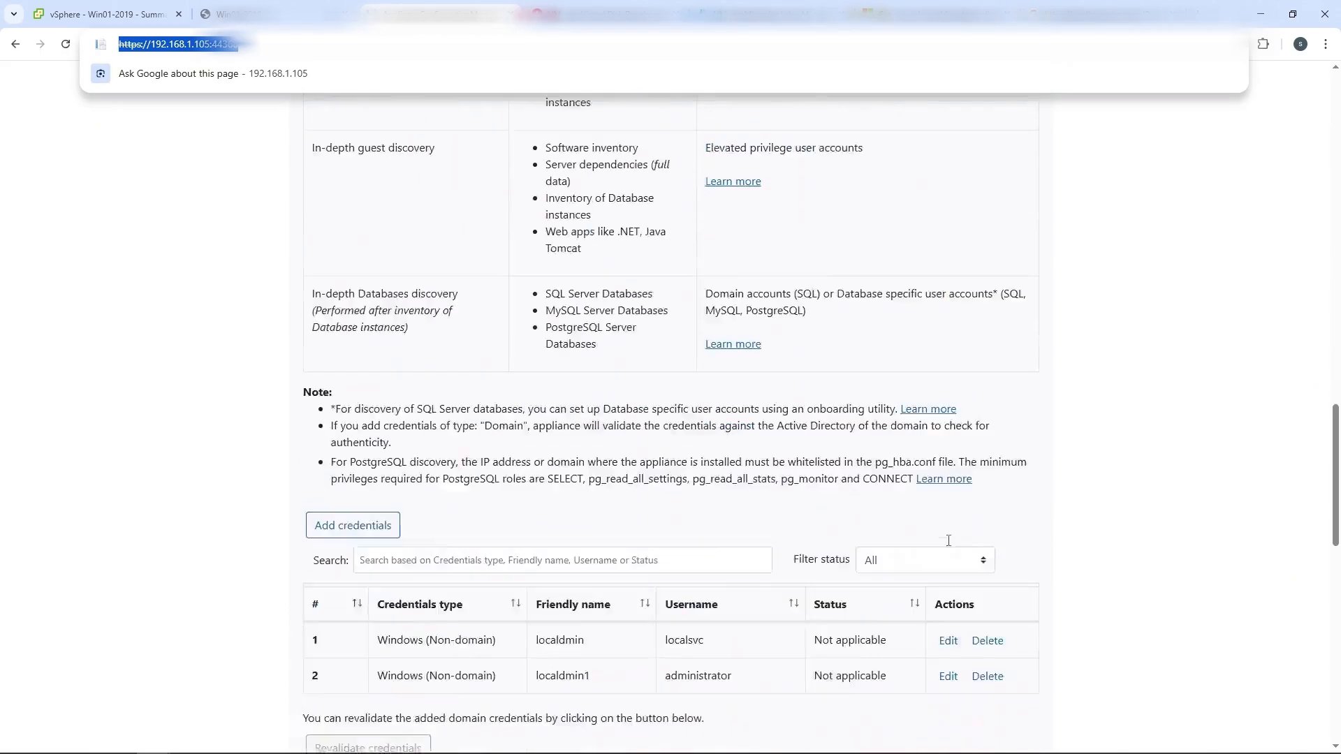
scroll(949, 540, down, 10)
scroll(303, 282, up, 1)
drag(304, 282, 430, 311)
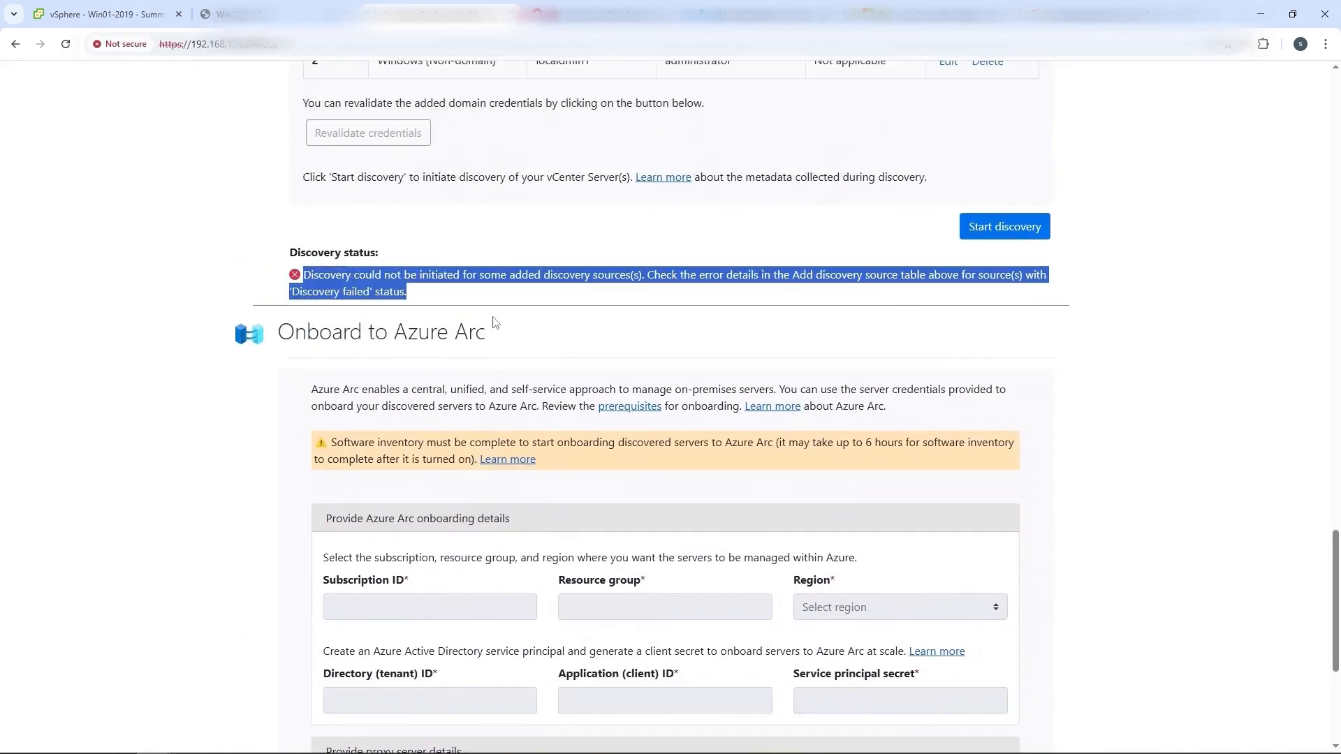
scroll(494, 323, up, 15)
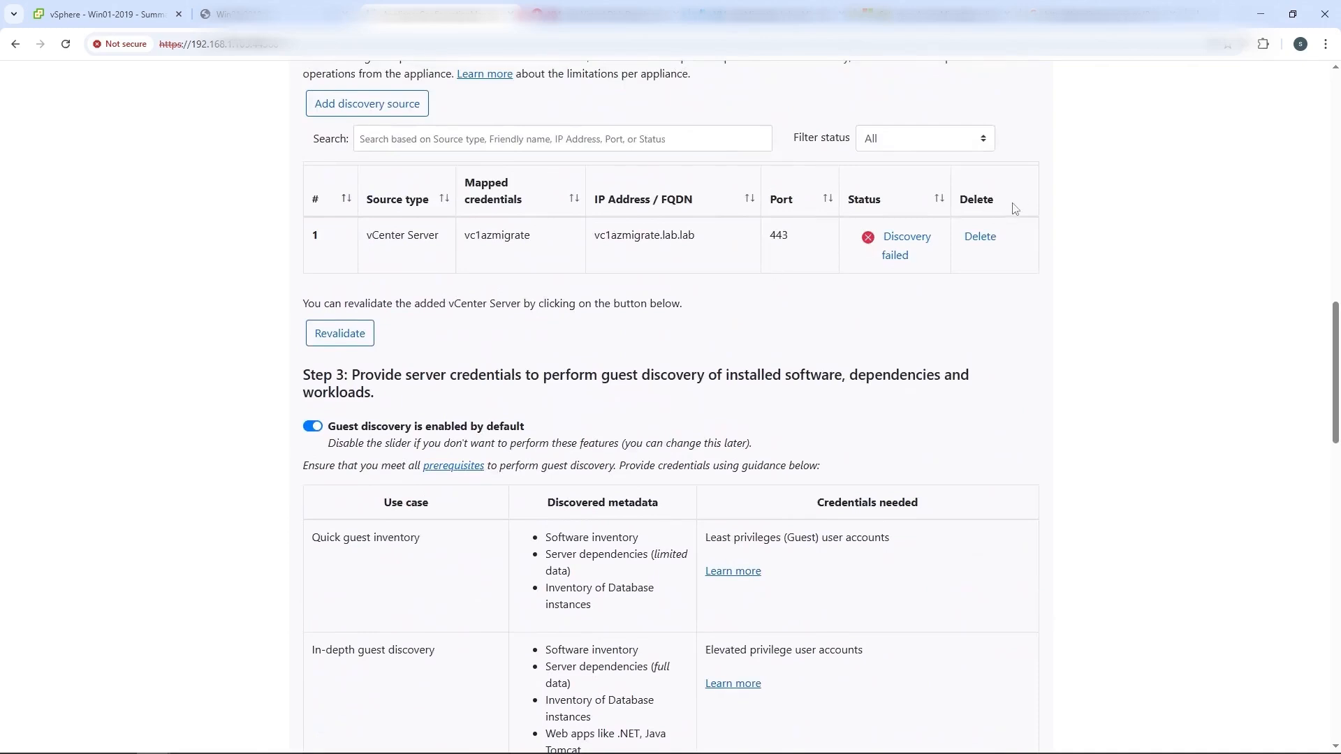
click(897, 239)
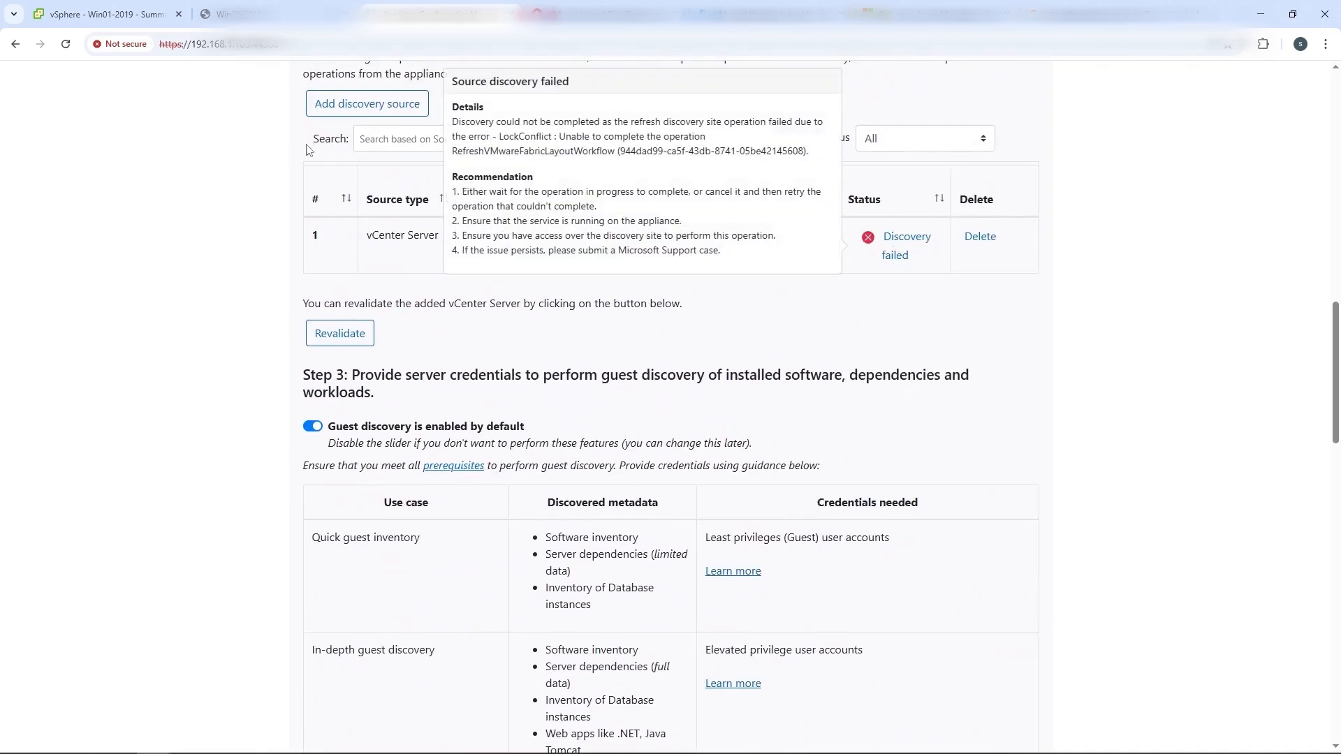
click(1098, 186)
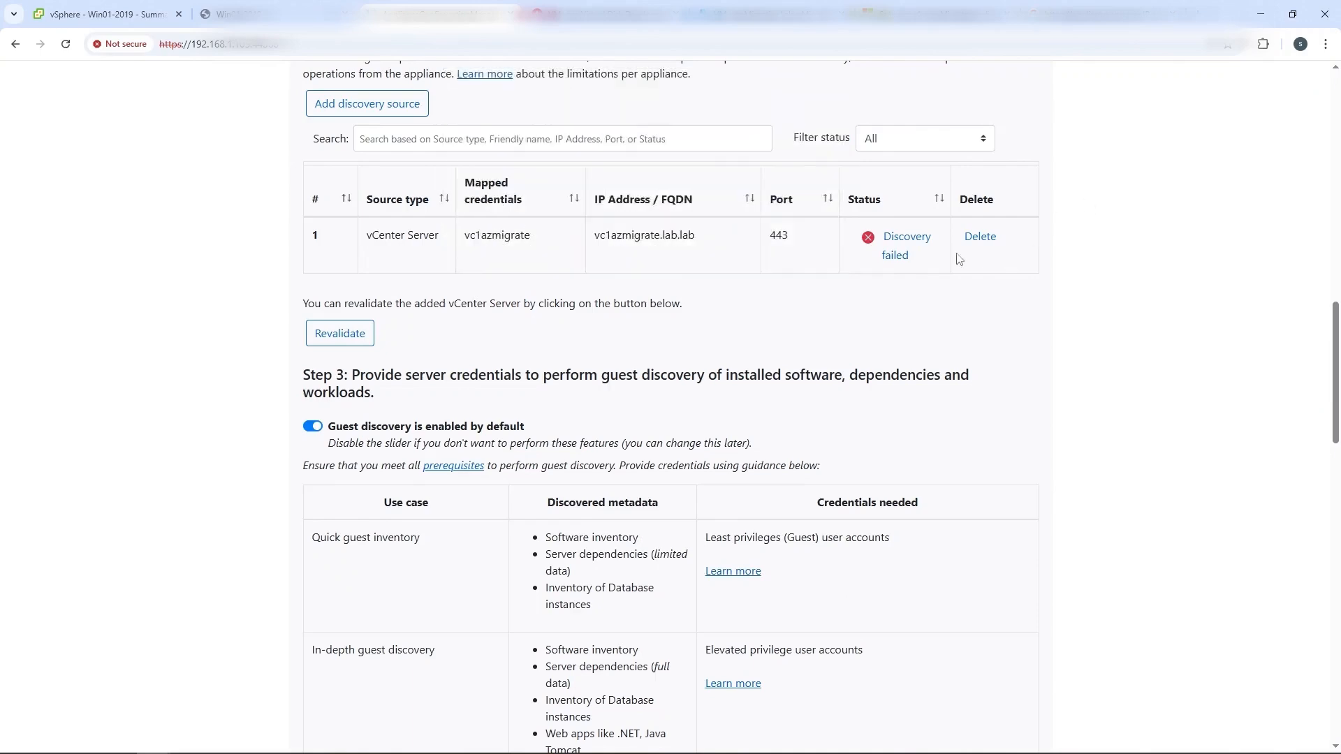
Step: Retry discovery of the vCenter Server and return to the discovery source table
scroll(932, 234, down, 7)
scroll(924, 222, down, 6)
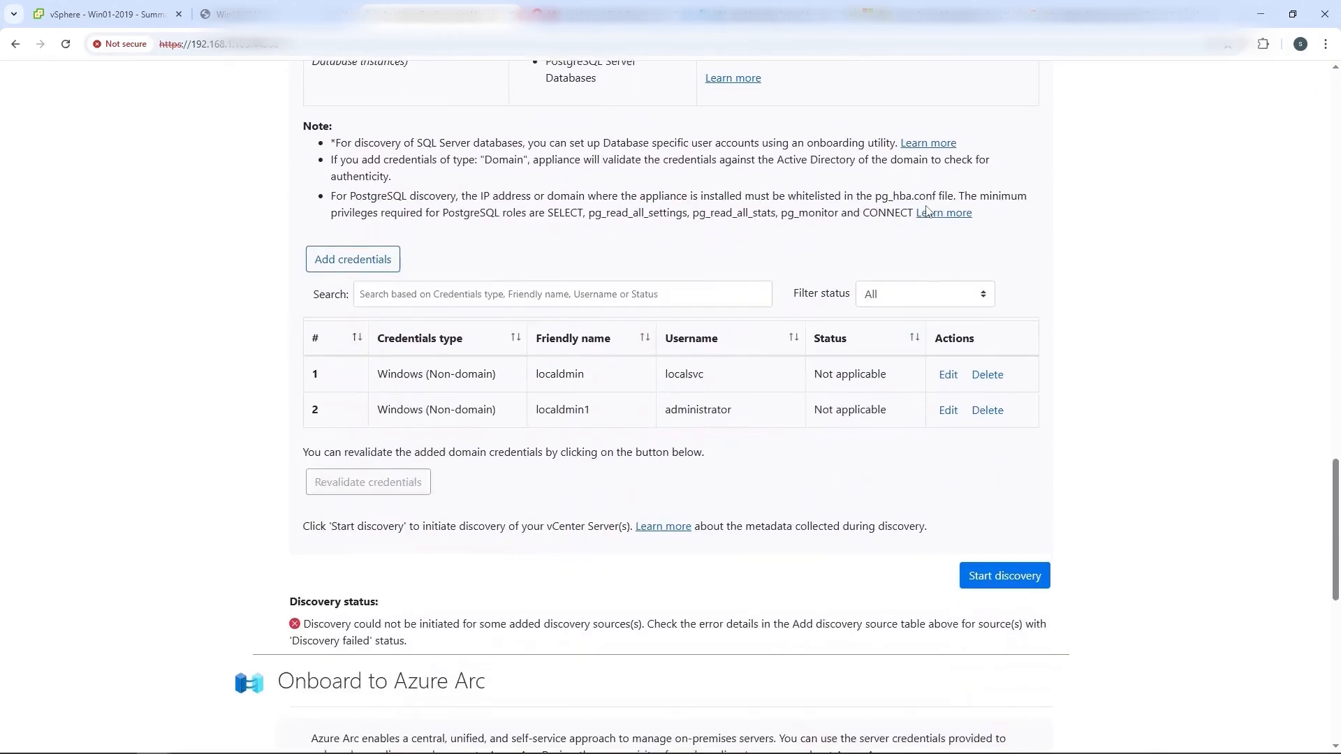
click(1003, 437)
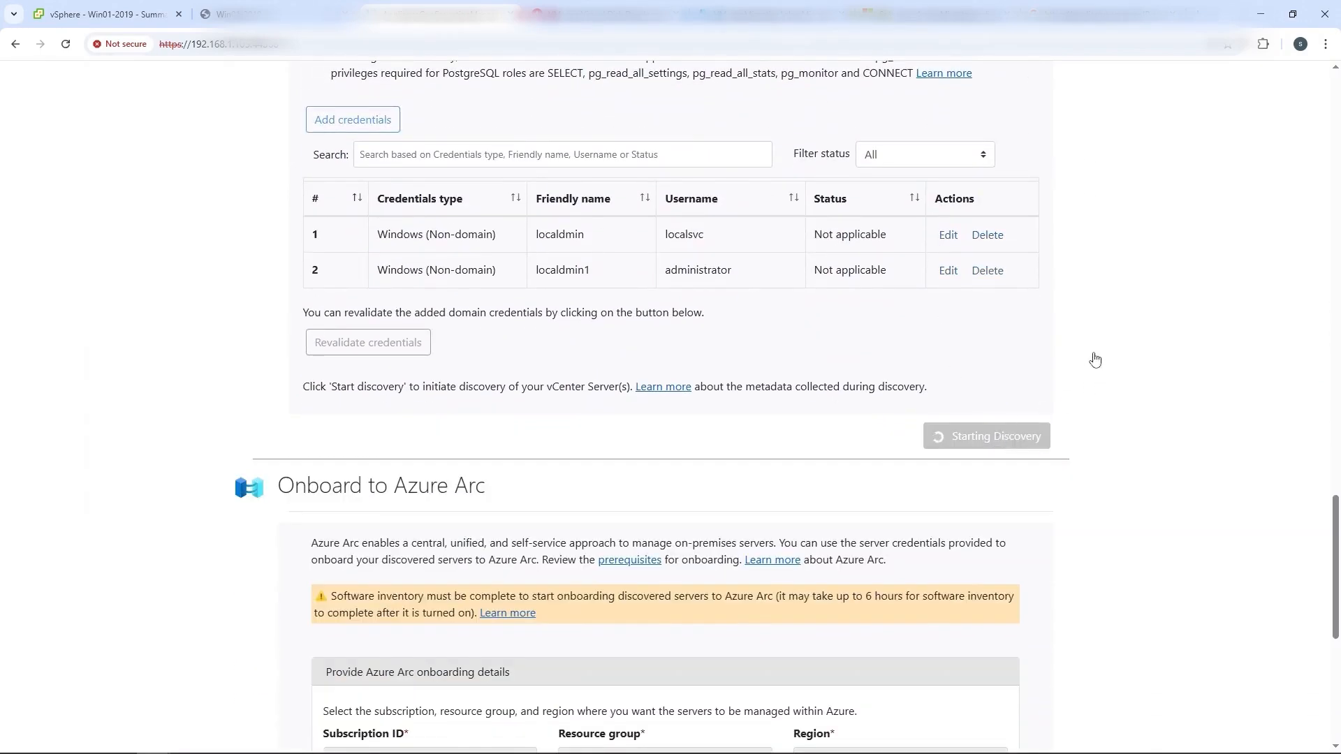
scroll(1089, 328, up, 4)
scroll(1101, 330, up, 10)
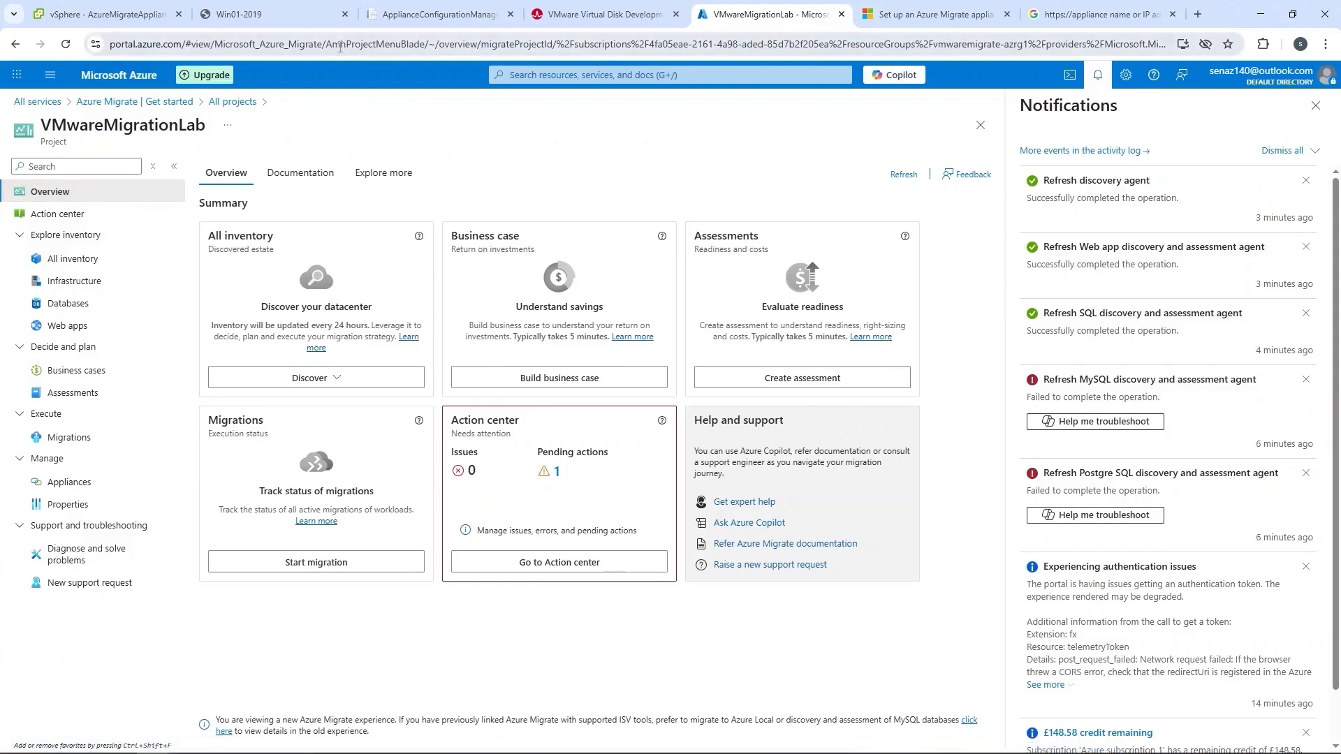
Step: Review the vCenter discovery status in the appliance configuration manager and copy the MigrationReadinessReports folder path from the migration readiness status
click(423, 5)
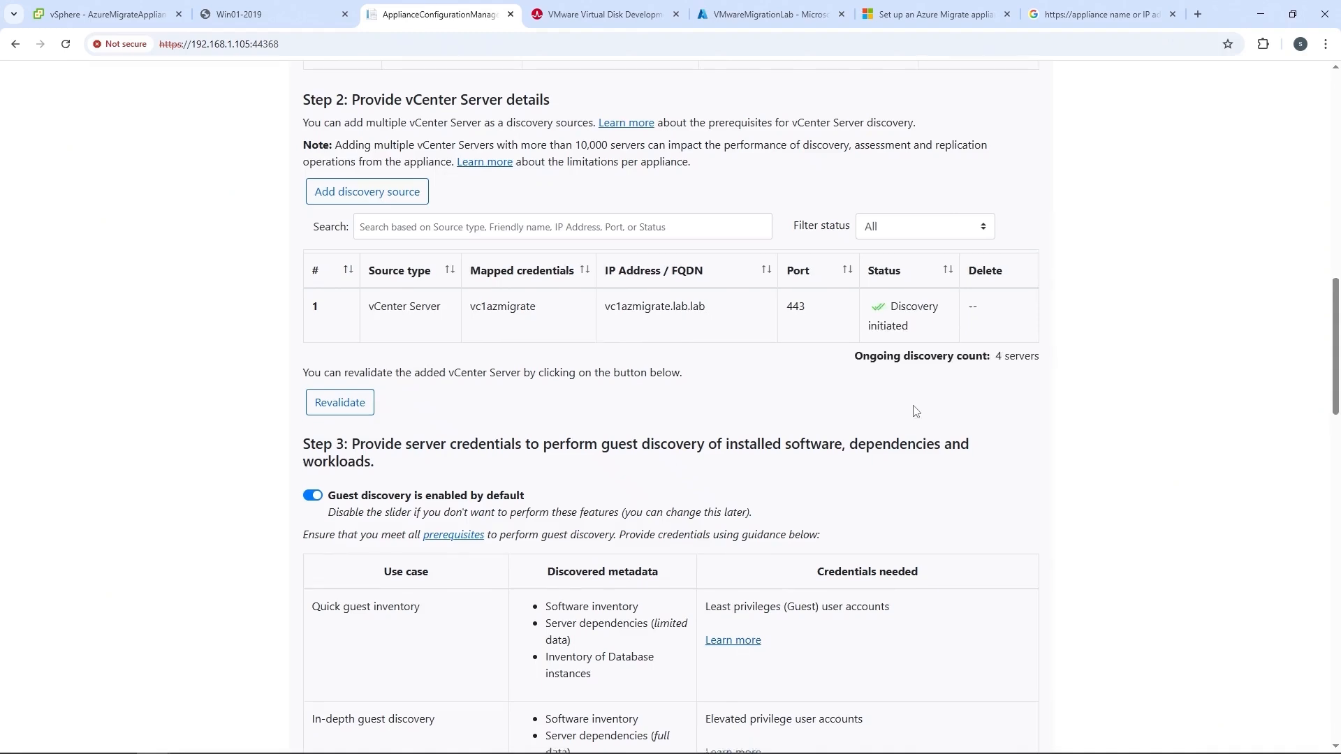
scroll(922, 405, down, 7)
scroll(925, 405, down, 6)
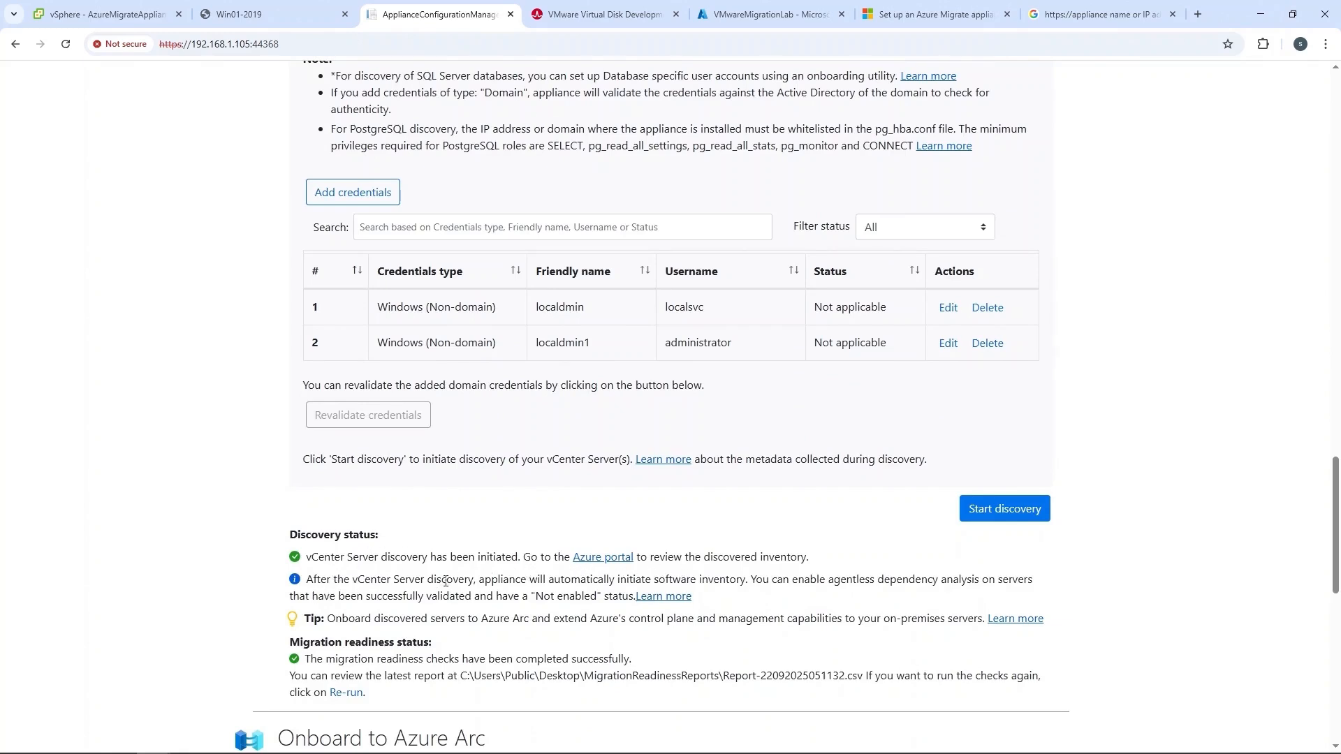
scroll(583, 584, down, 1)
drag(459, 606, 721, 612)
right_click(677, 608)
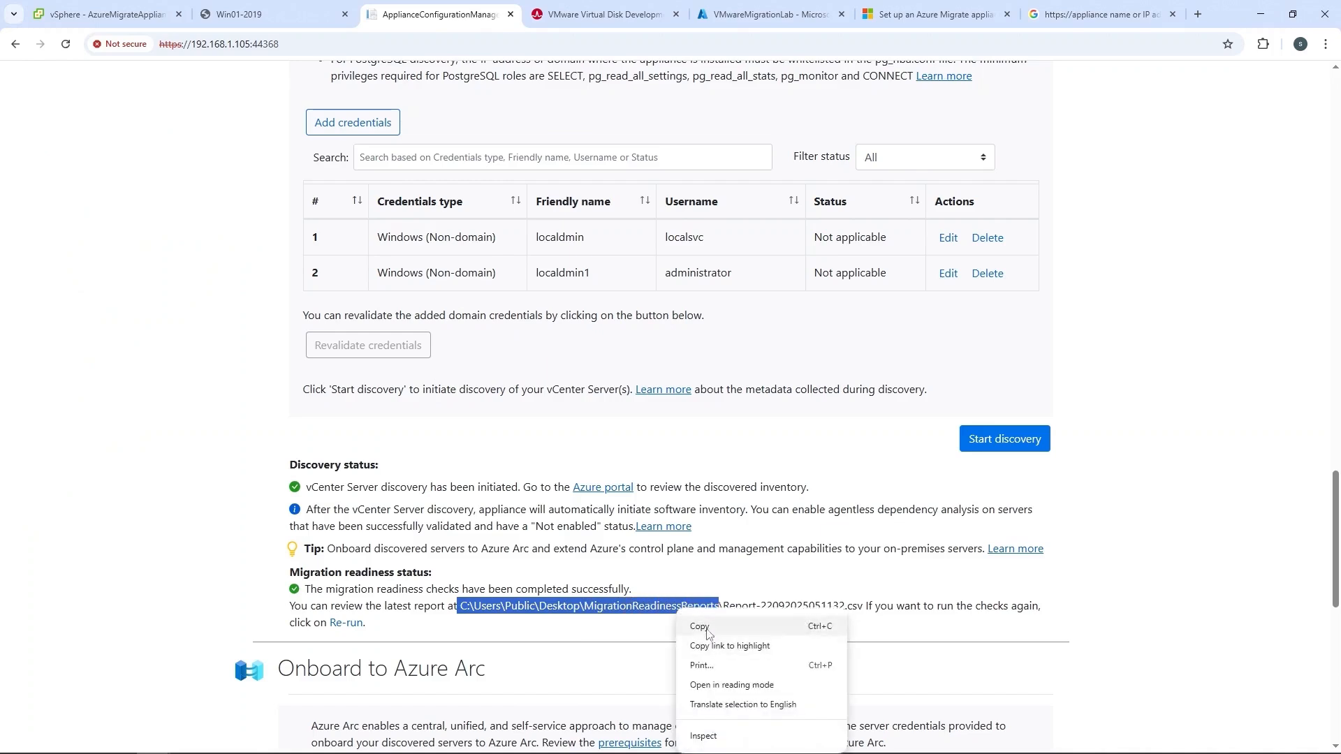
click(695, 620)
Step: Switch to the appliance's remote desktop session at 192.168.1.105 and open the MigrationReadinessReports folder on its desktop
right_click(15, 747)
click(199, 675)
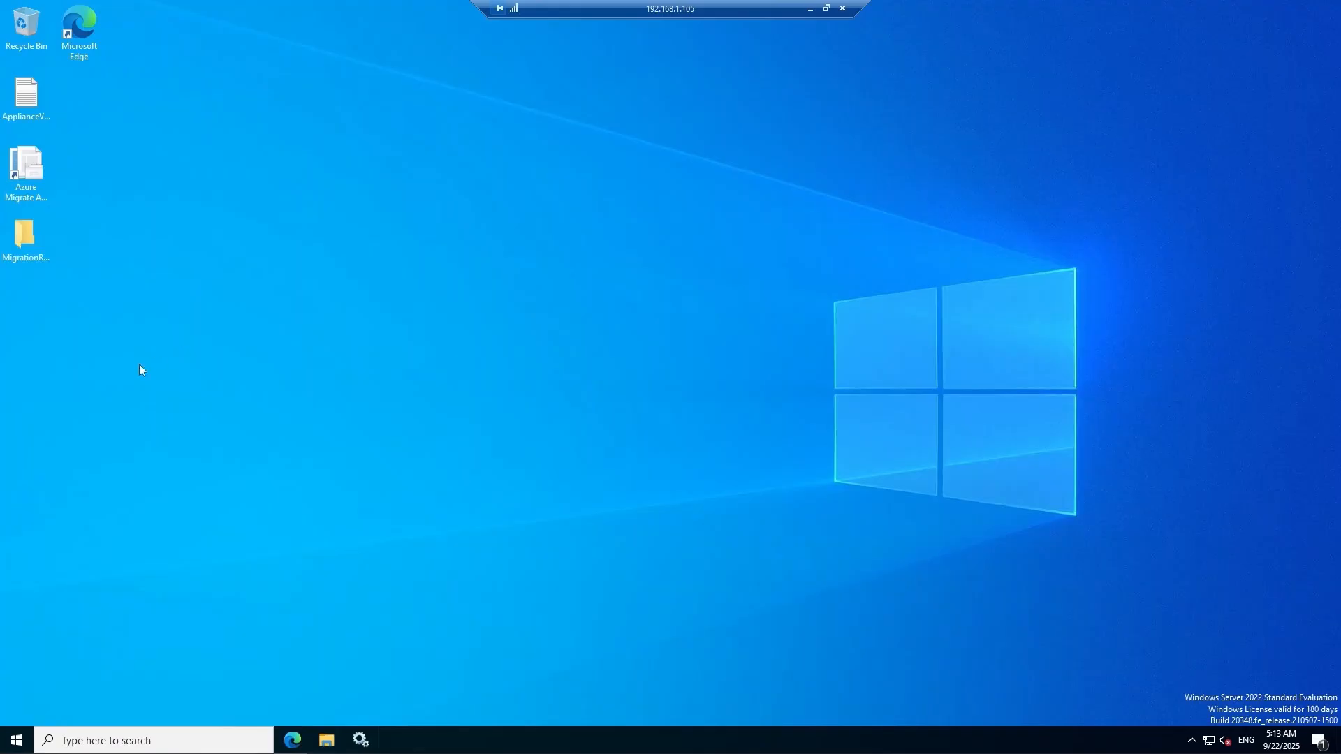
double_click(23, 244)
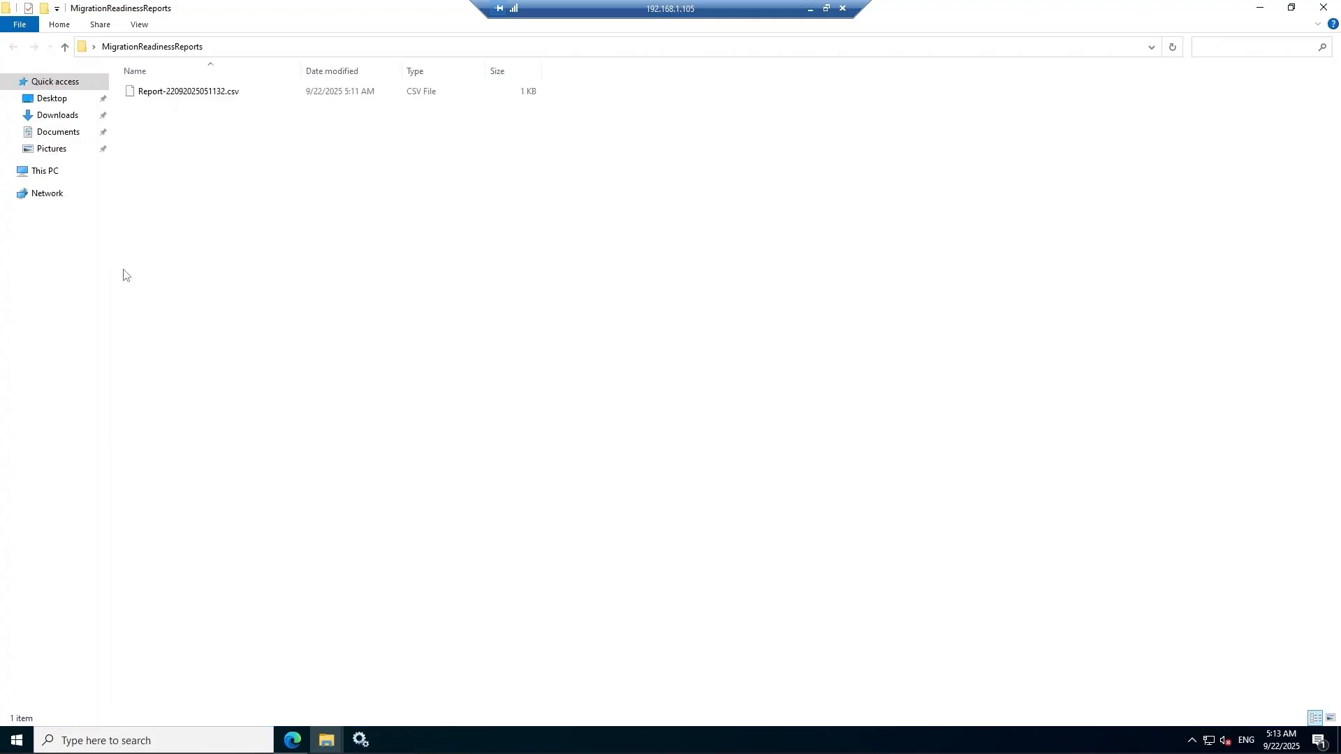
Step: Open Report-22092025051132.csv in Notepad and turn on word wrap to read the full ESXi host check message
click(196, 103)
right_click(197, 102)
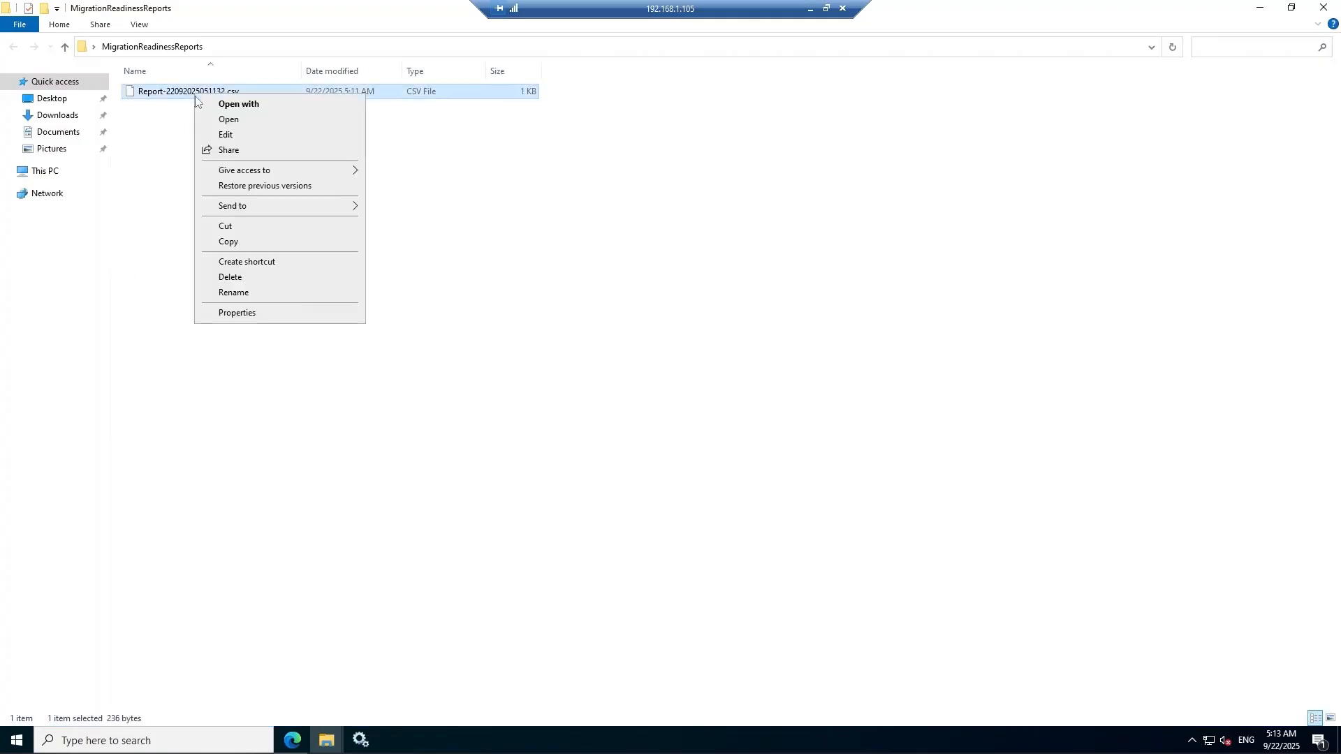
click(231, 134)
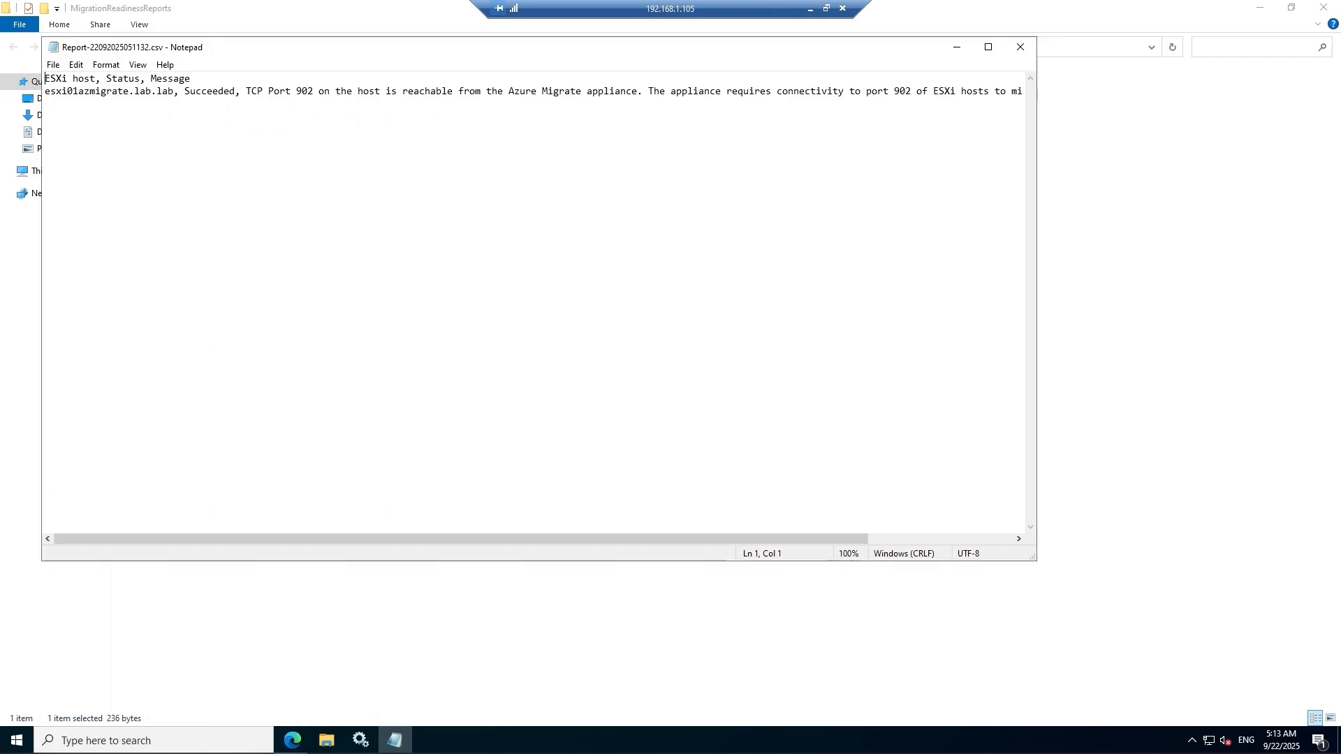
click(106, 65)
click(127, 80)
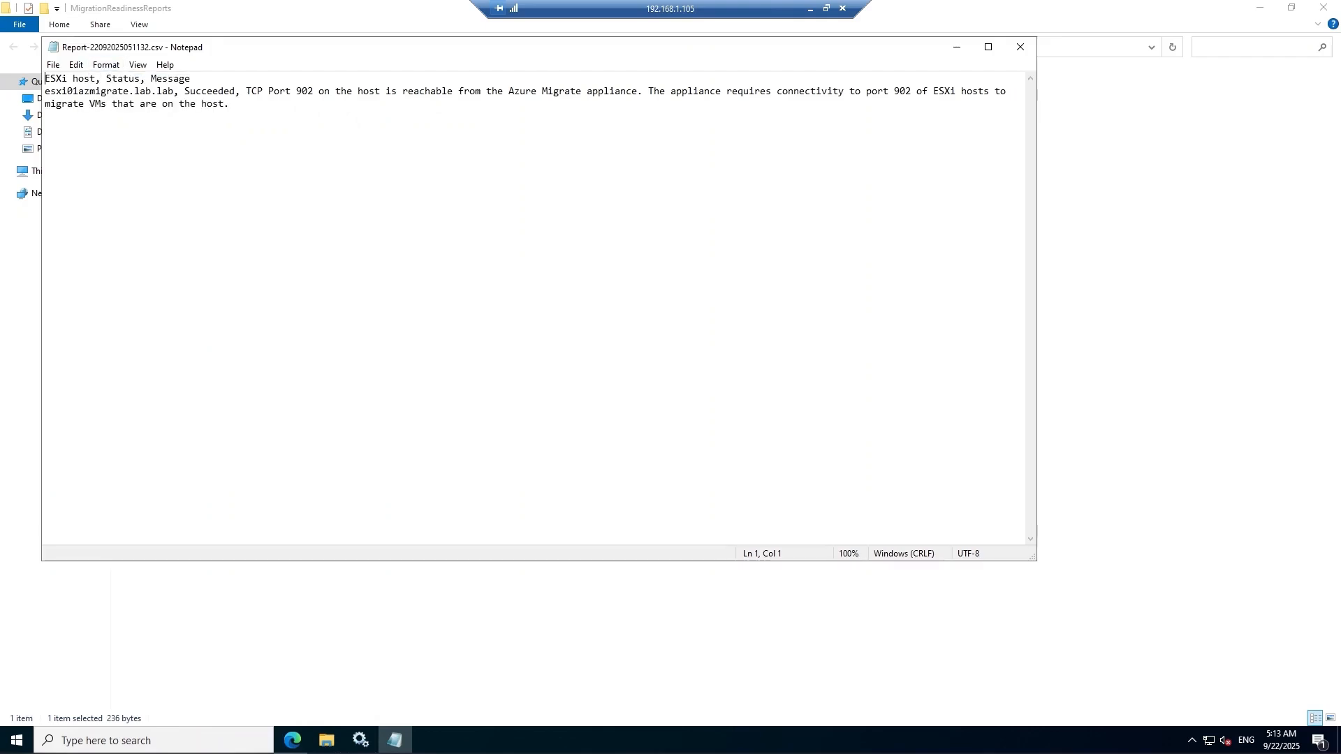
Step: Review the VMwareMigrationLab project's action center issues and overview in the Azure portal, and open the inventory of discovered workloads
click(83, 218)
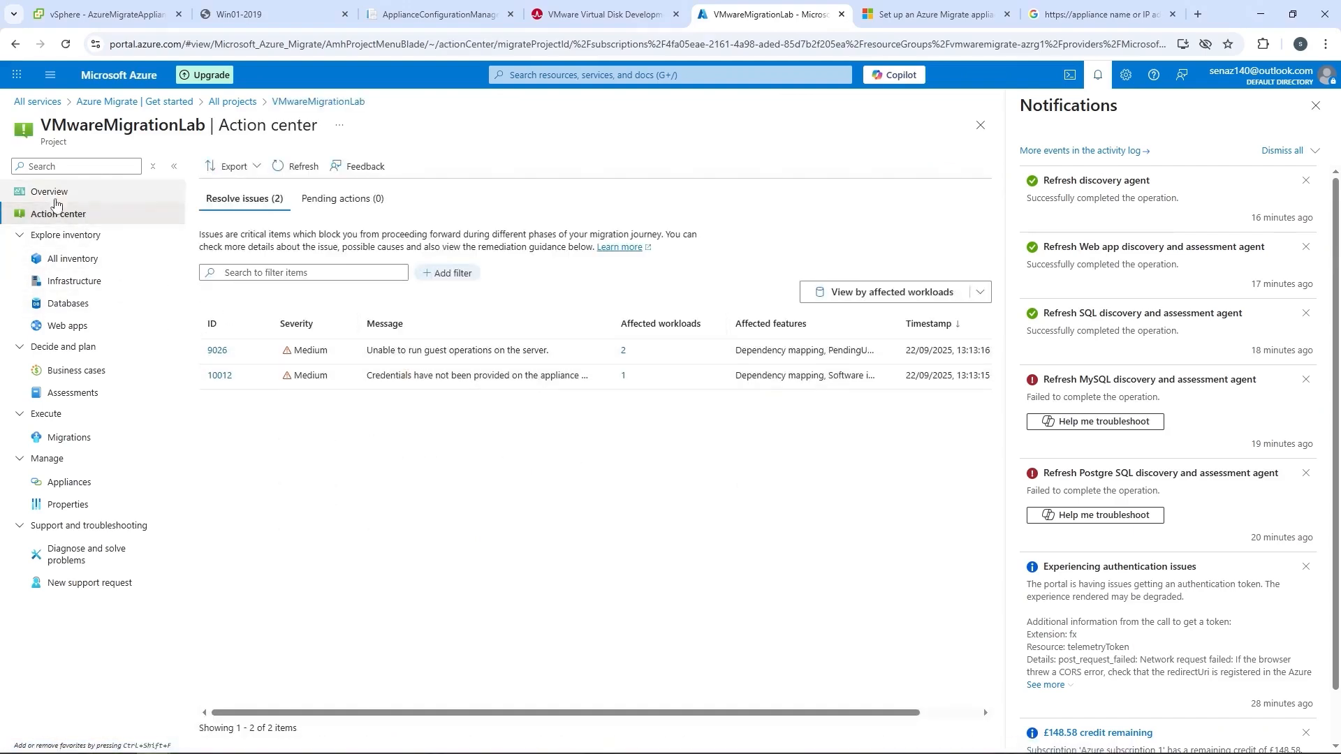
click(52, 193)
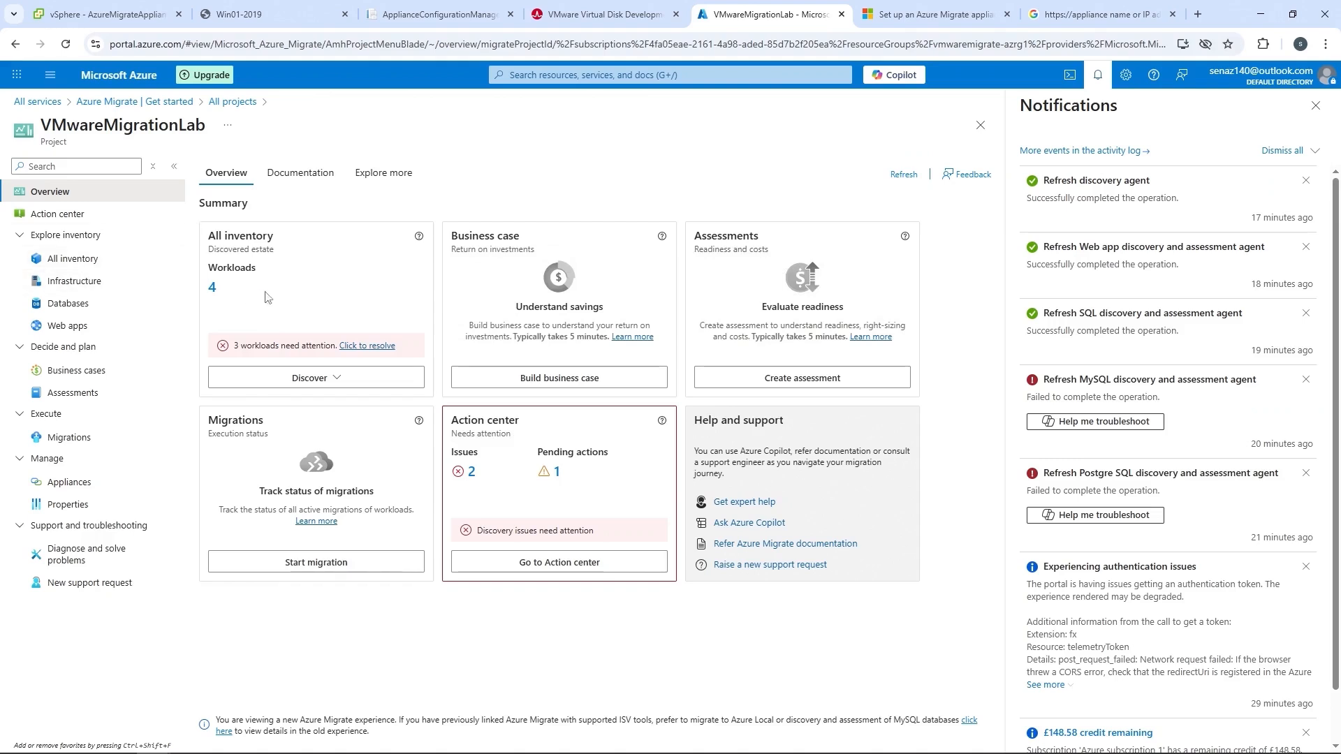
click(214, 289)
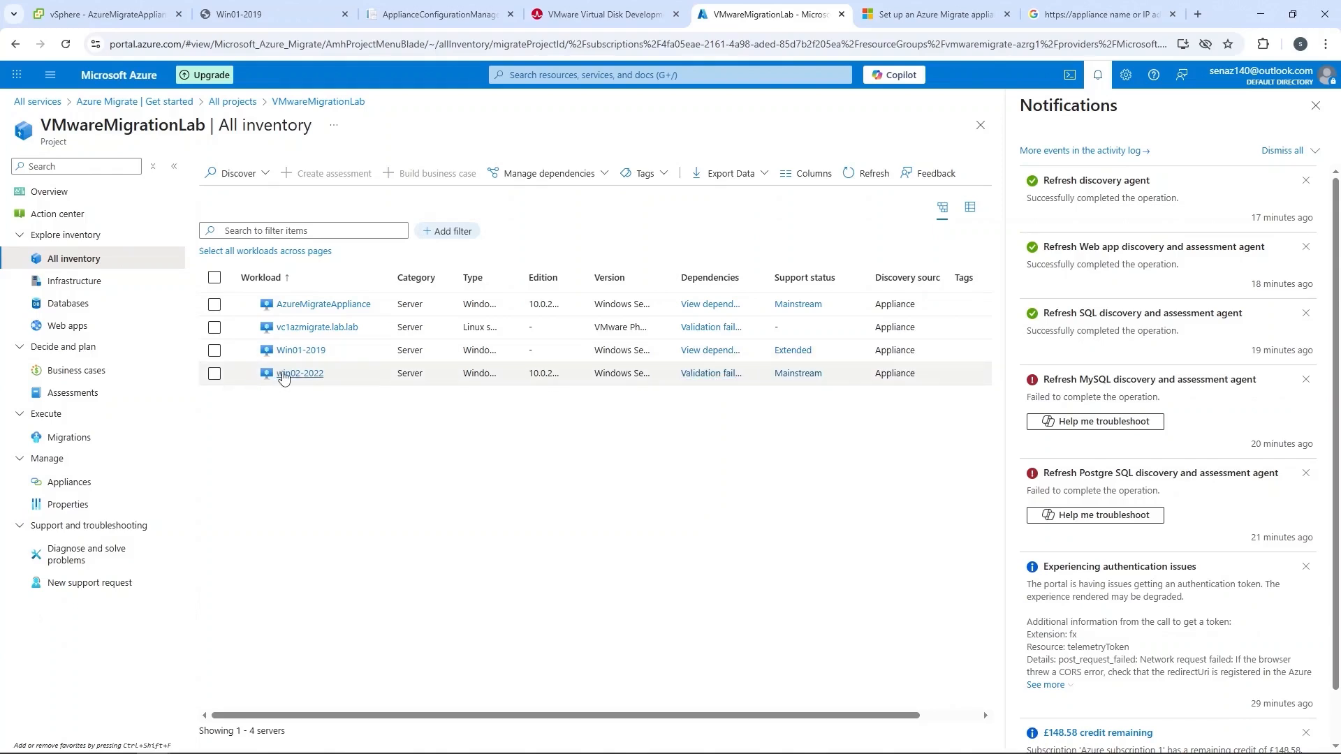
Step: Inspect the details and agentless dependency issues of the discovered server win02-2022, and open the Win01-2019 server's details
click(300, 373)
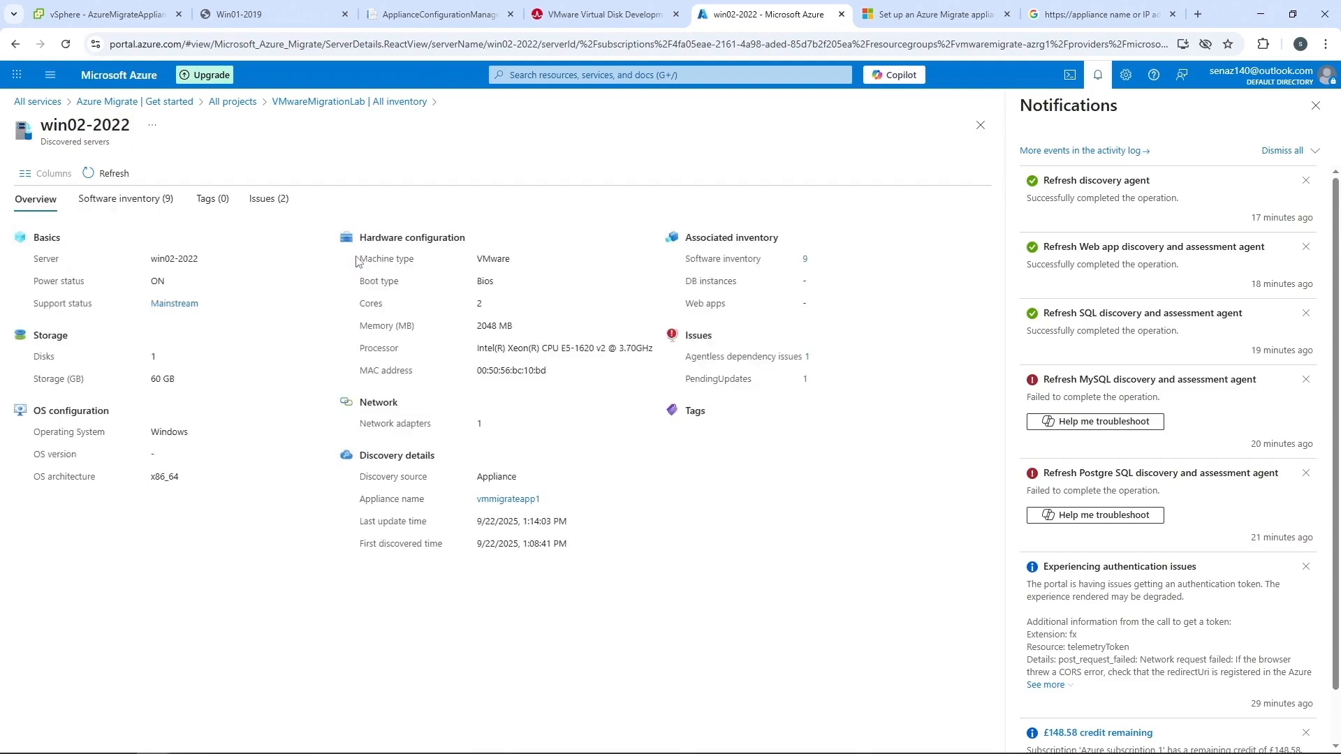
click(808, 359)
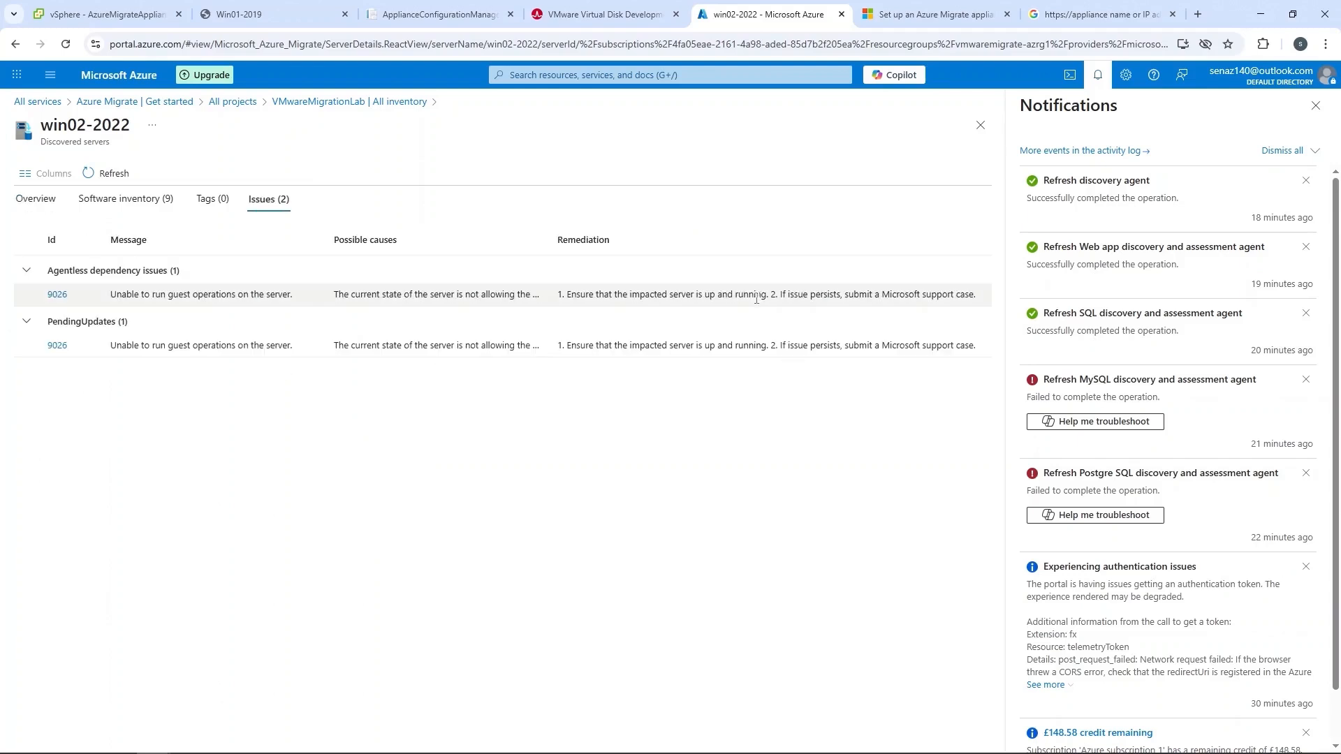
click(757, 298)
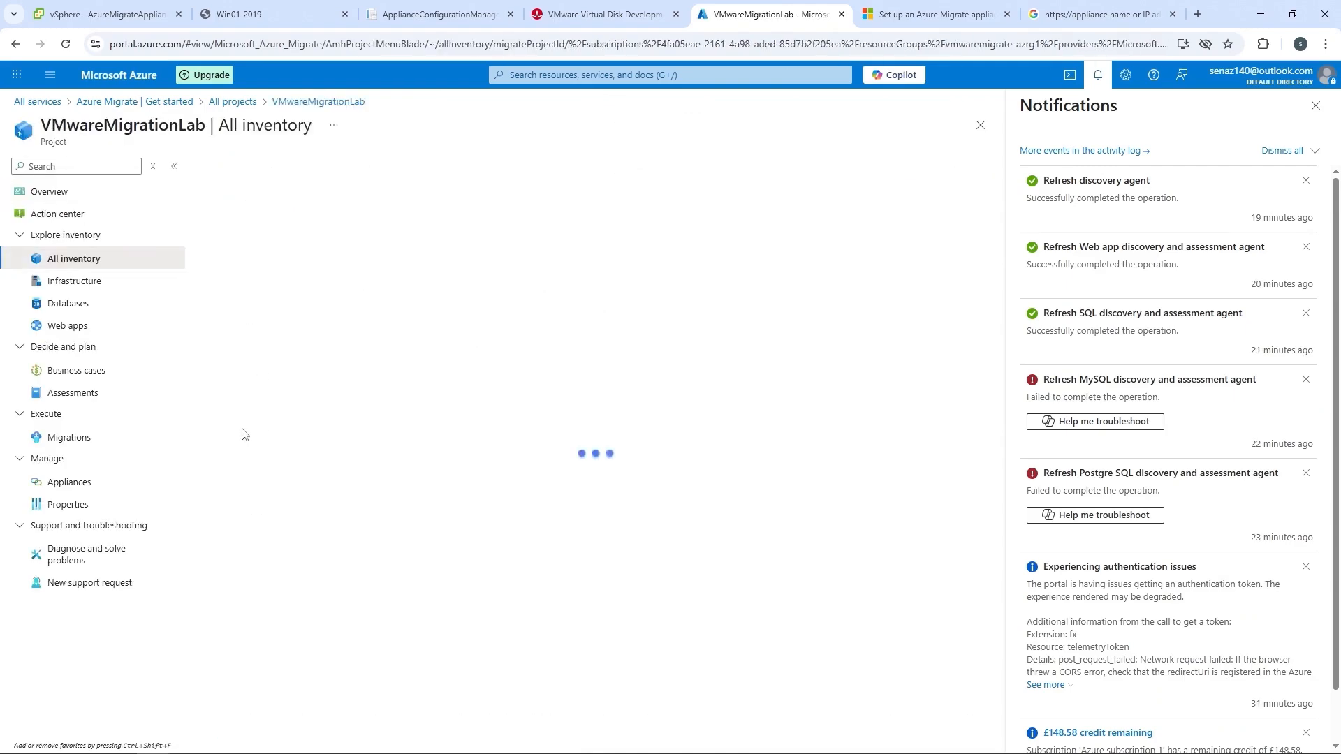
click(292, 356)
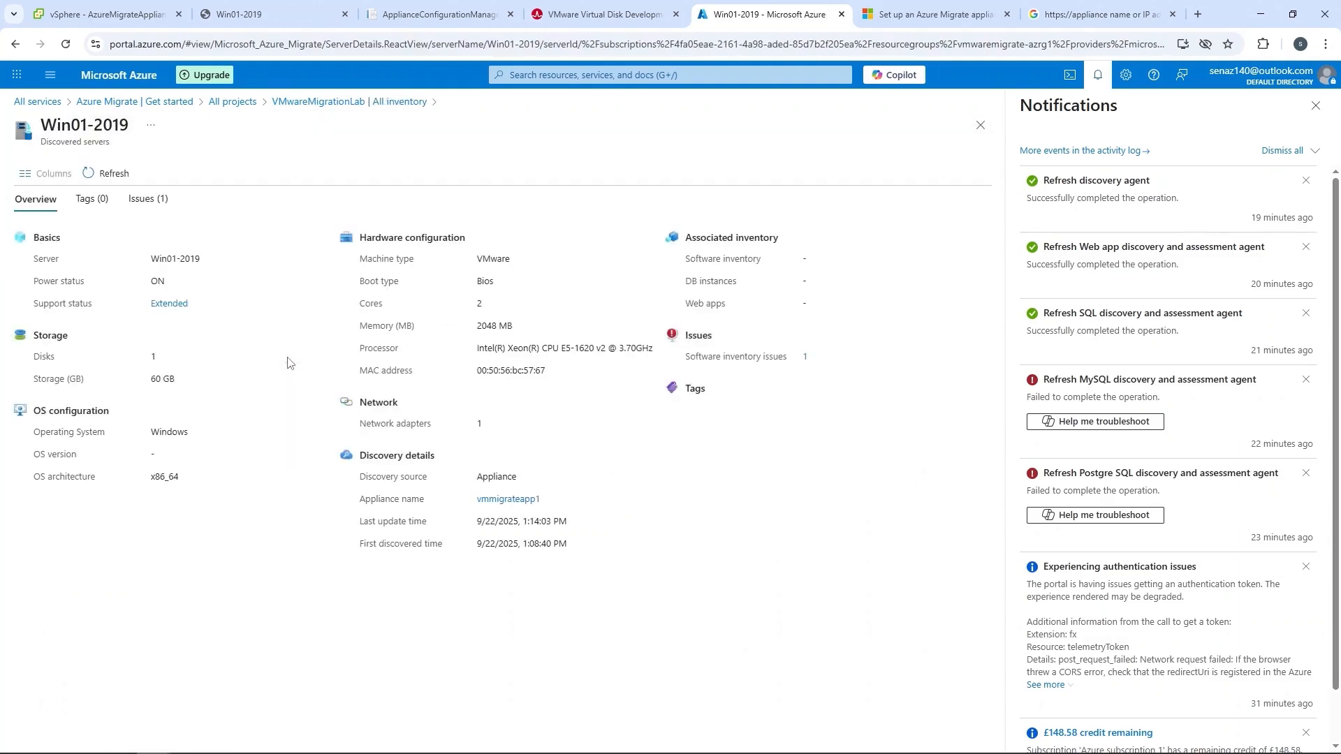
Step: Check the software inventory issue of the Win01-2019 server and the software inventory of the win02-2022 server
click(805, 357)
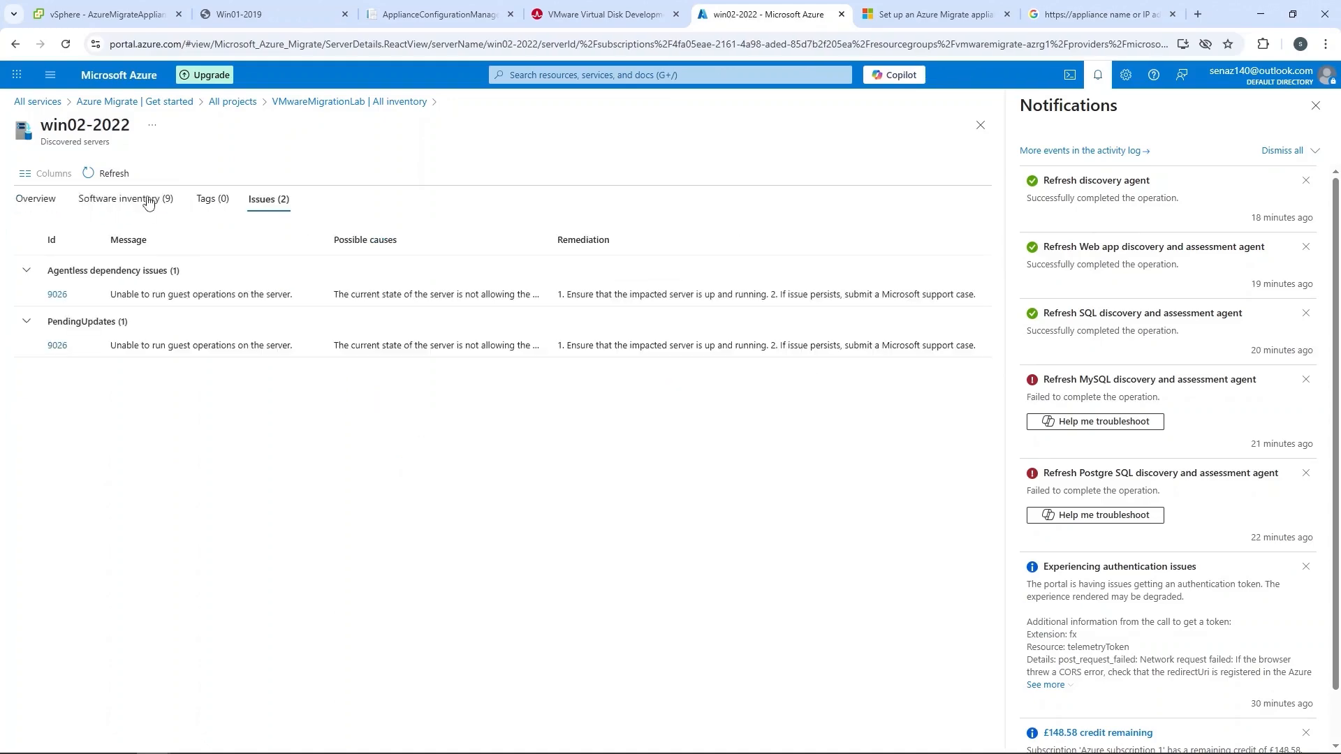
click(147, 203)
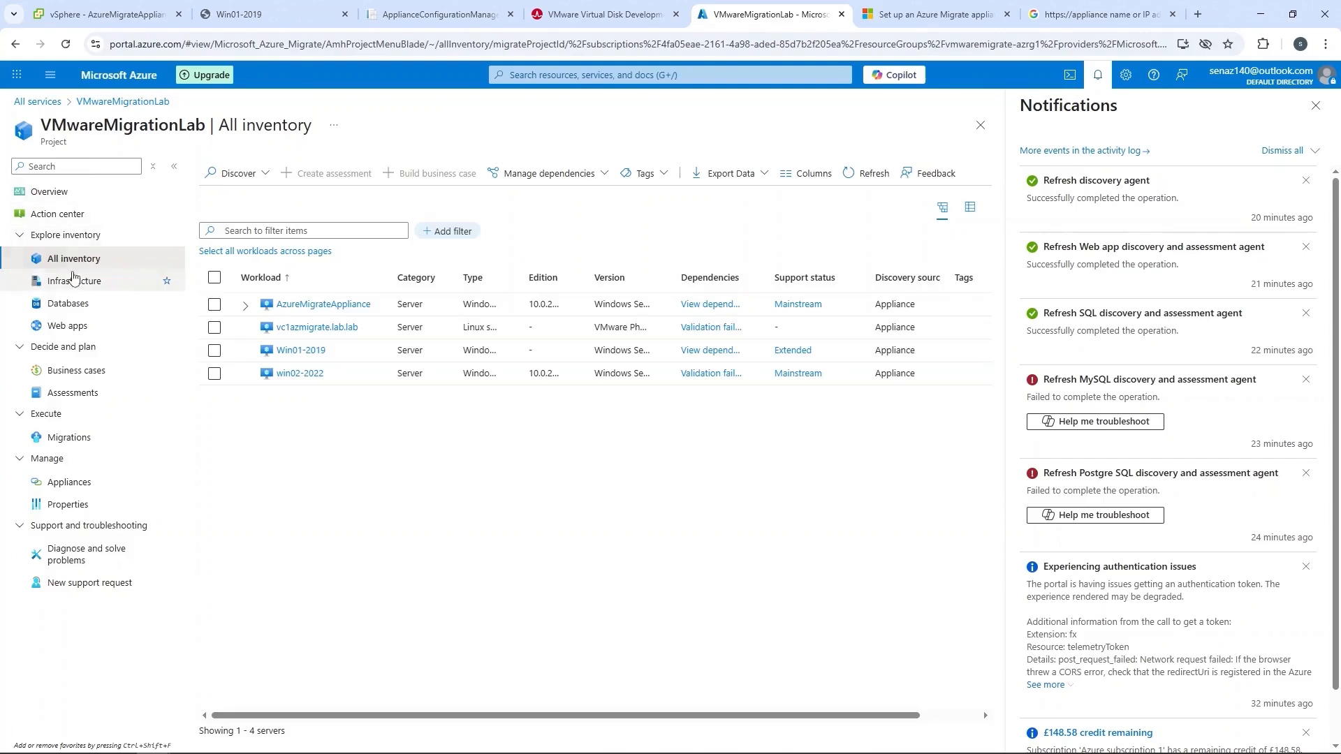
Step: Browse the VMwareMigrationLab project's infrastructure, databases, web apps, migrations and appliances pages, and return to the inventory of all workloads
click(67, 281)
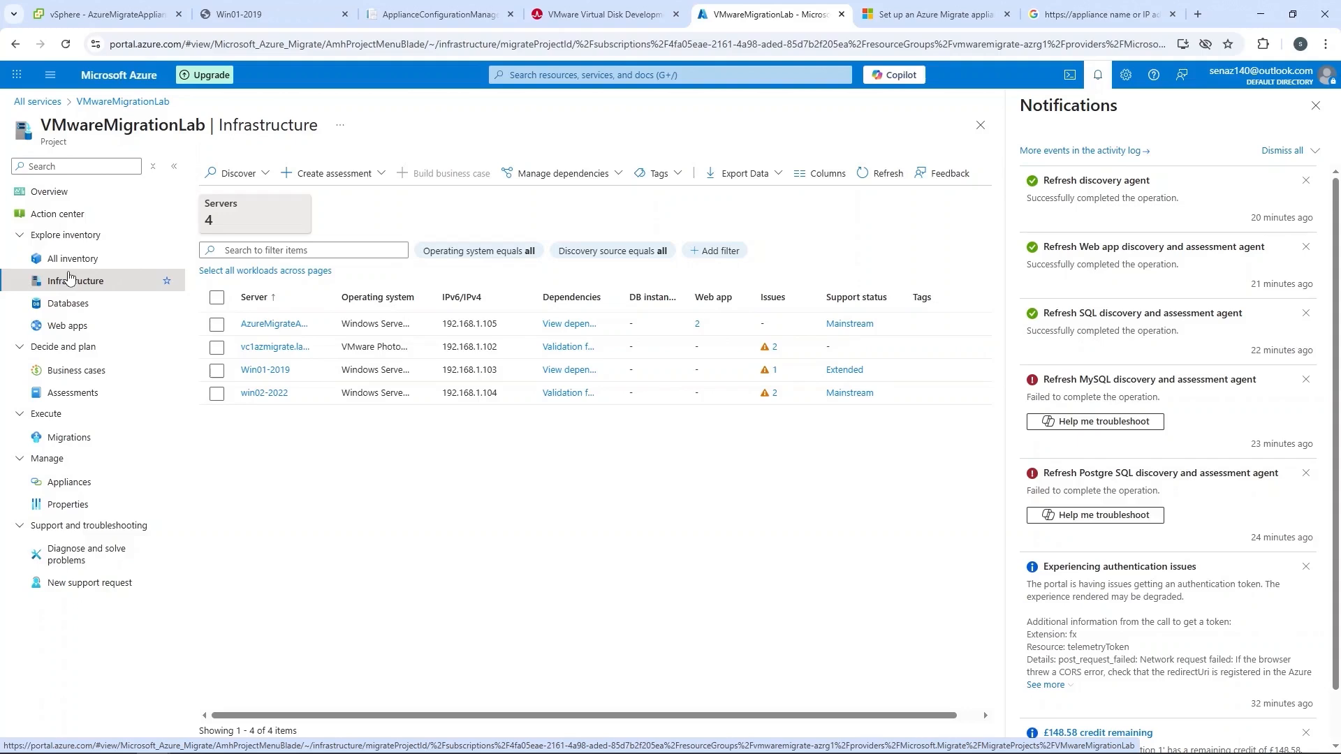
click(69, 308)
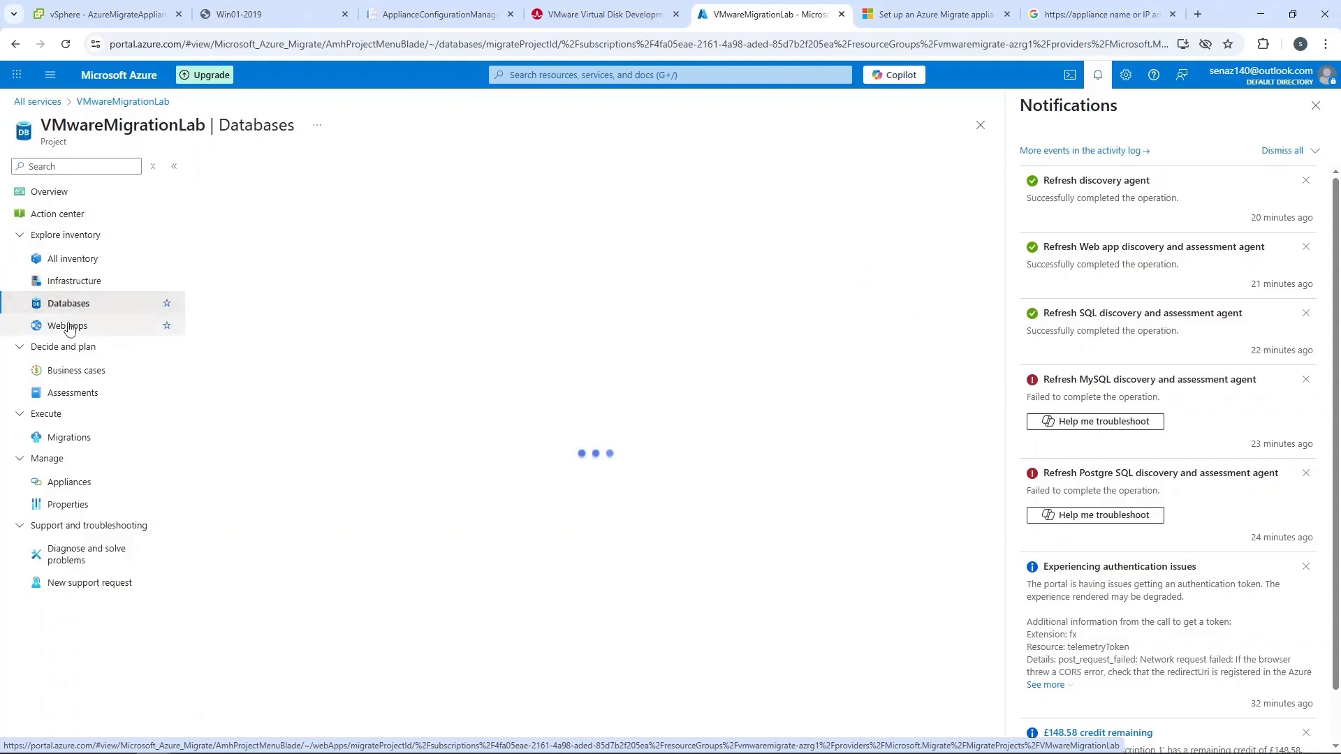
click(67, 327)
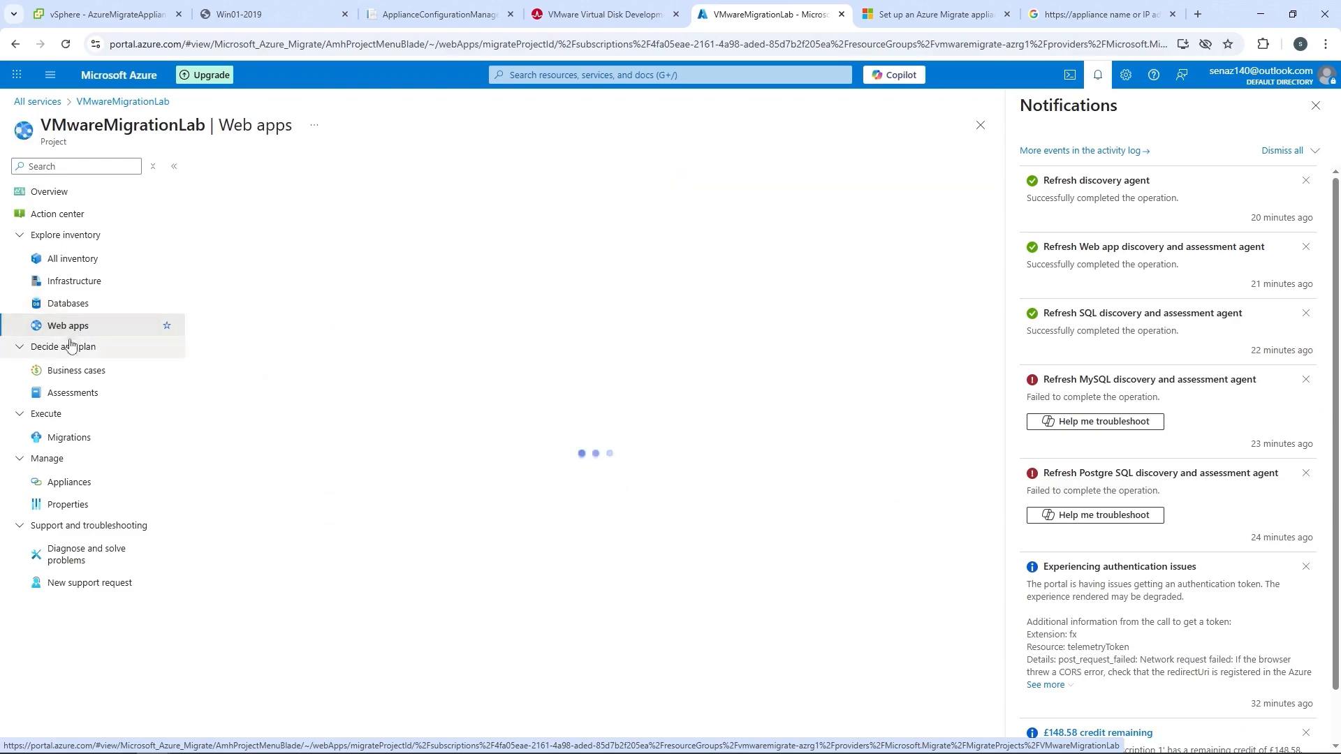
click(63, 438)
click(55, 485)
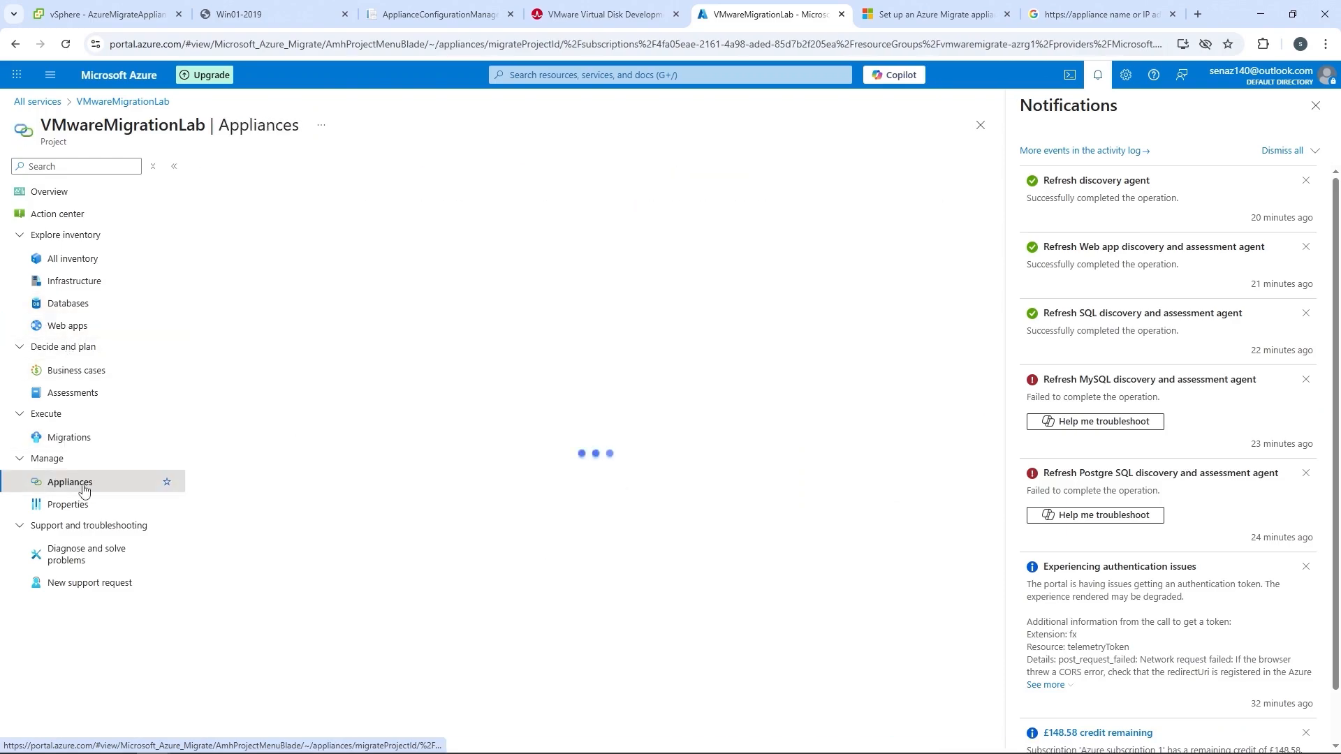
click(75, 259)
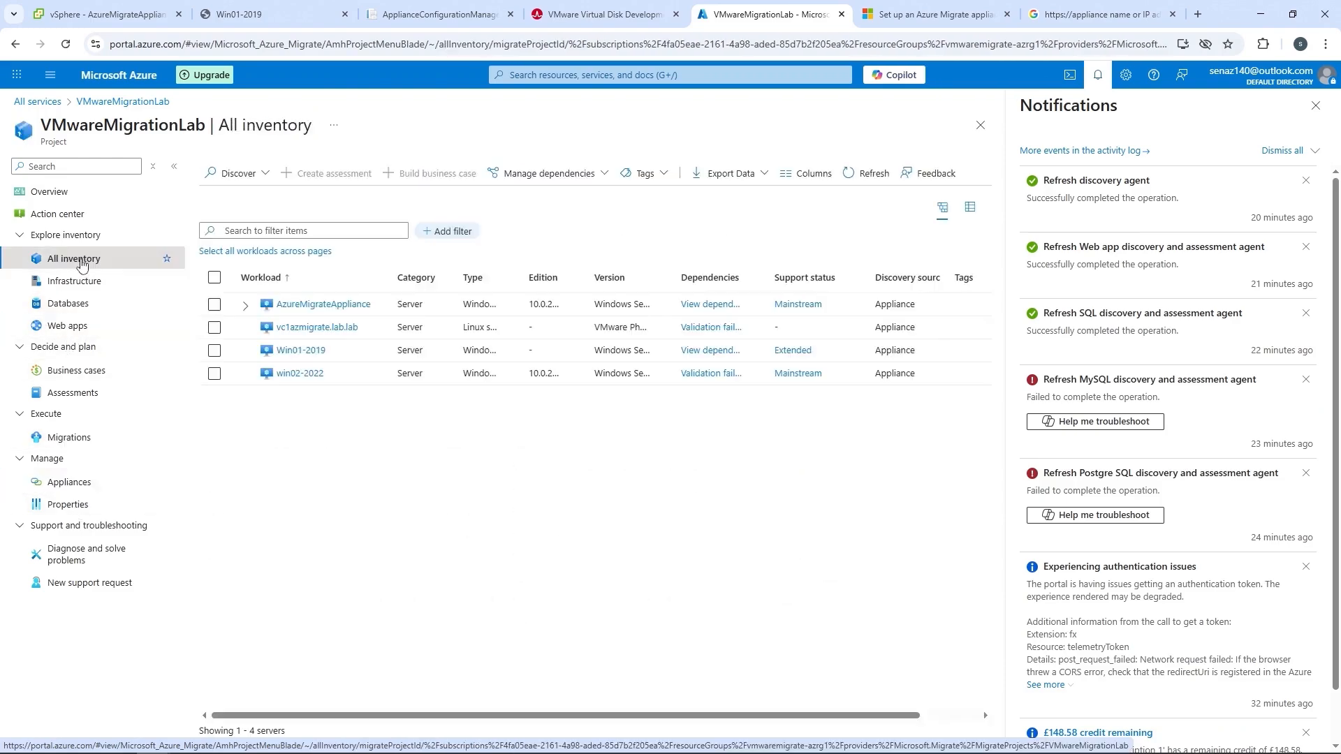